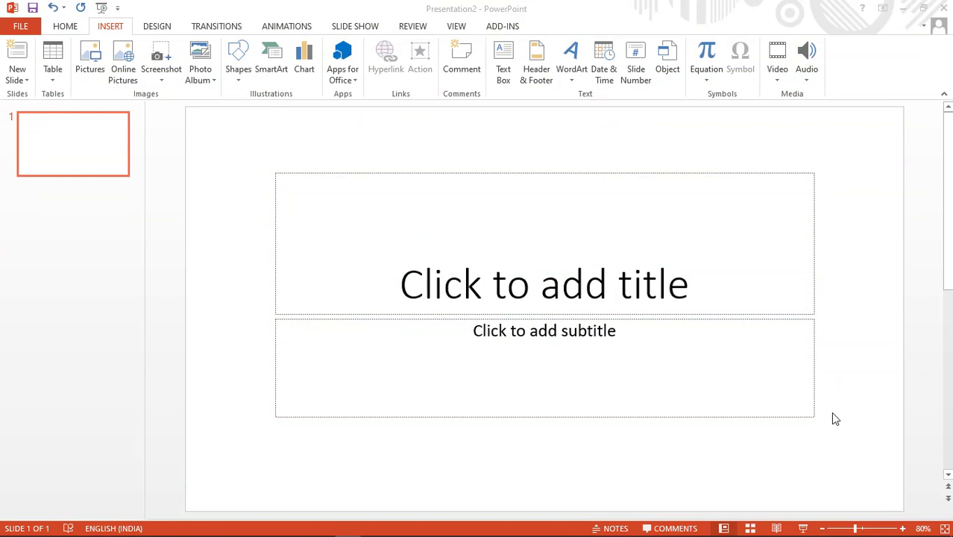
- Create a new presentation from the green Facet template
left_click(22, 27)
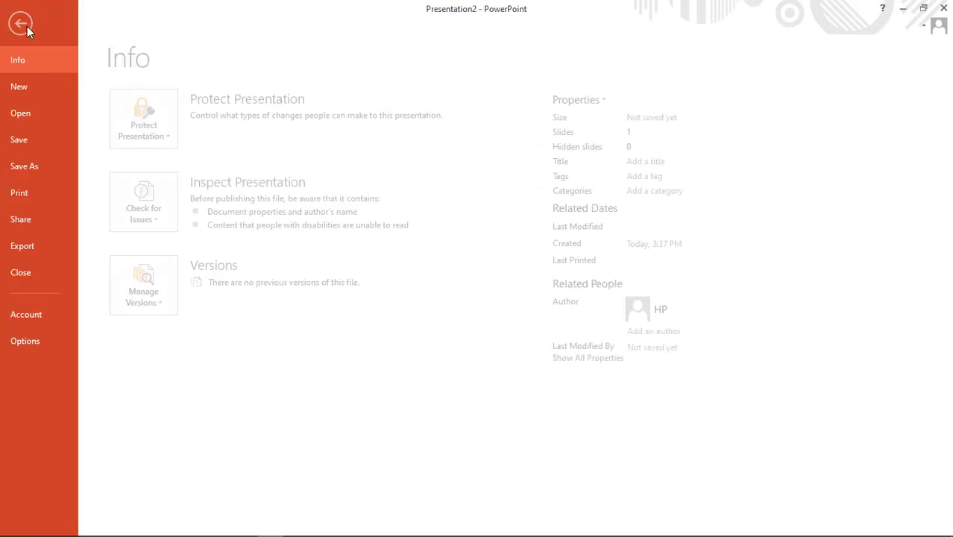
left_click(31, 89)
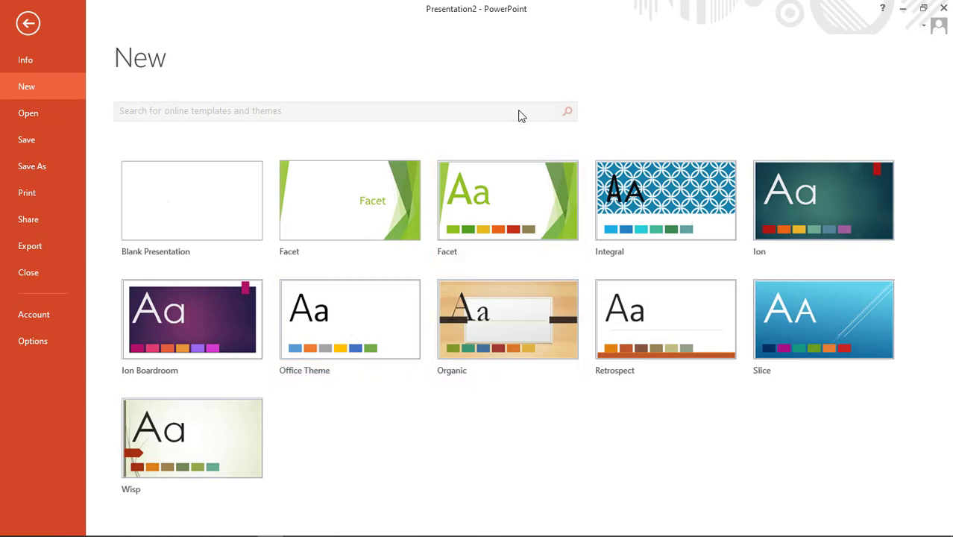
left_click(512, 196)
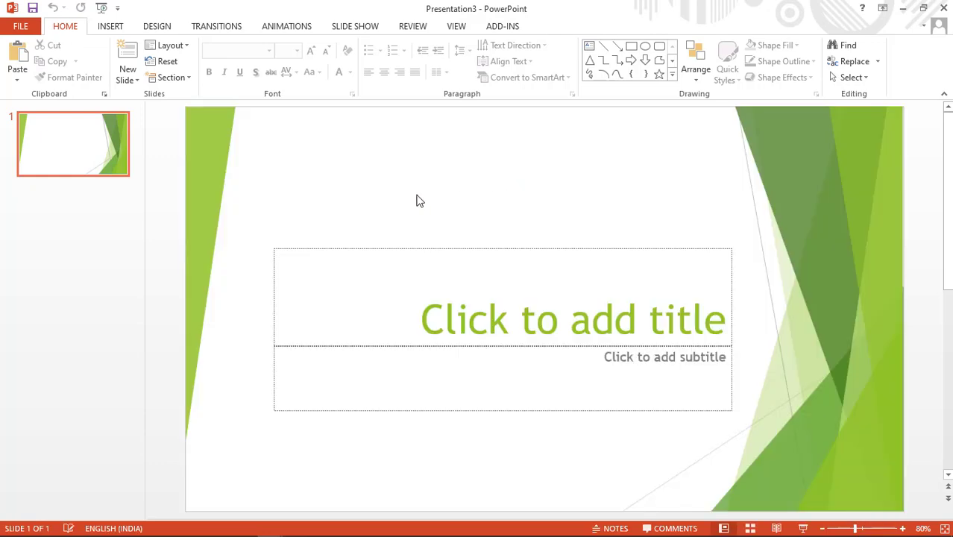
- Title the first slide 'Save Environment Save Earth' and set it to 40 pt
left_click(519, 248)
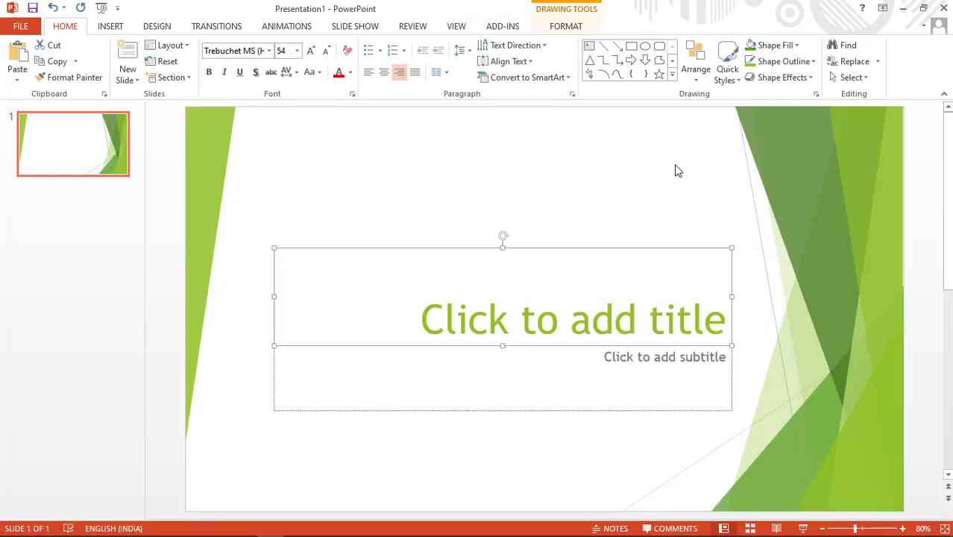
left_click(626, 317)
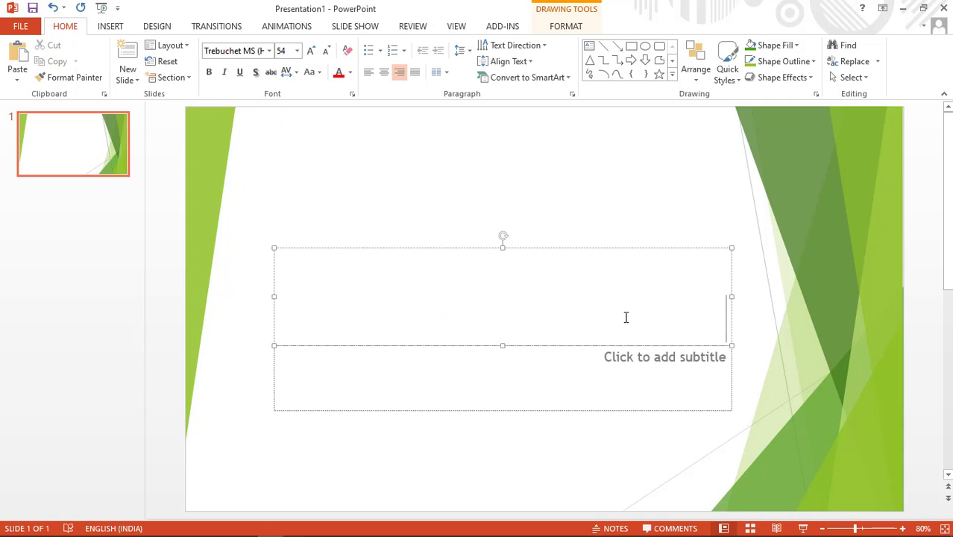
type("Save ")
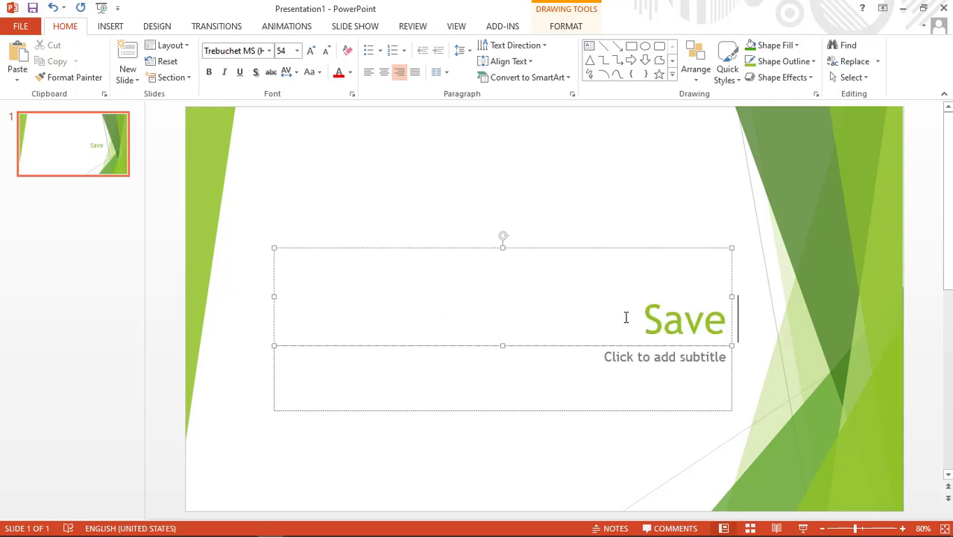
type("Envi")
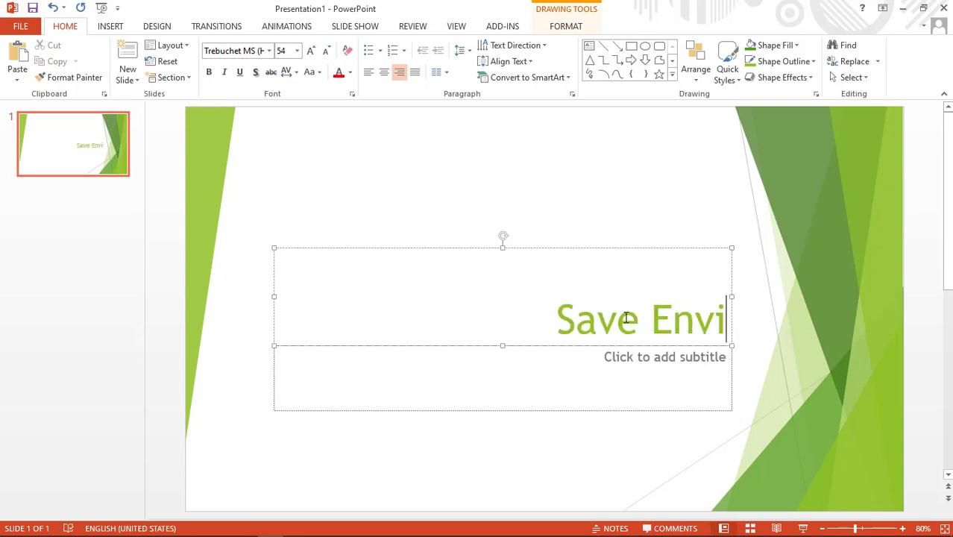
type("ron")
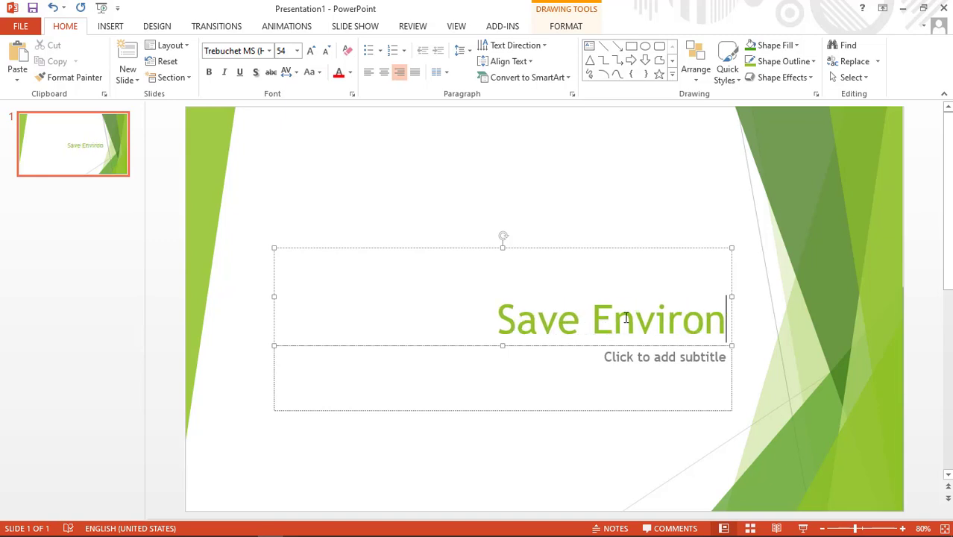
type("ment")
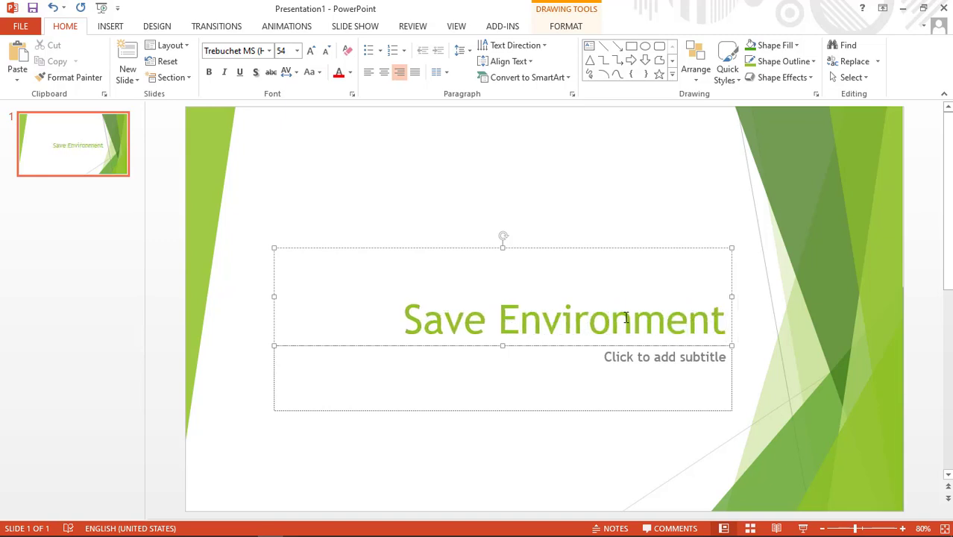
type(" Save ")
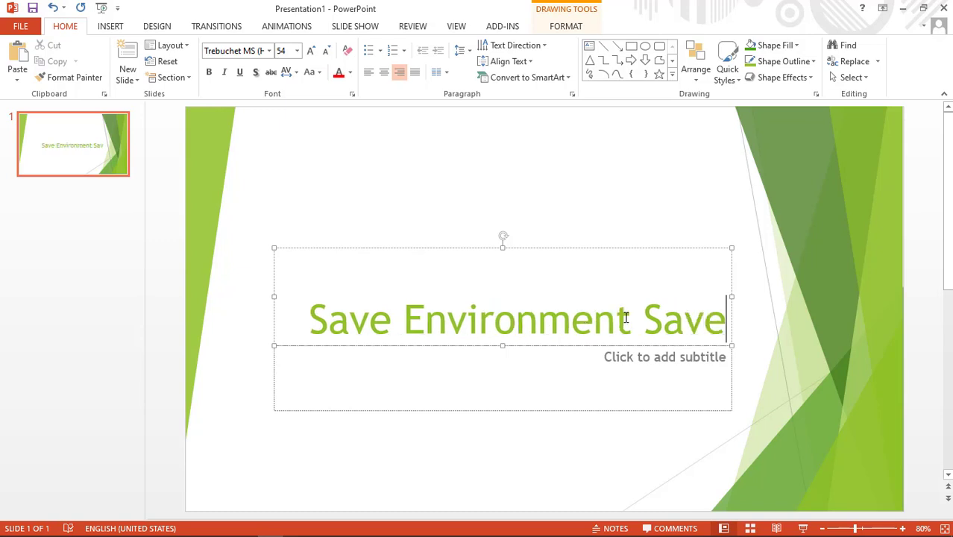
type("Eart")
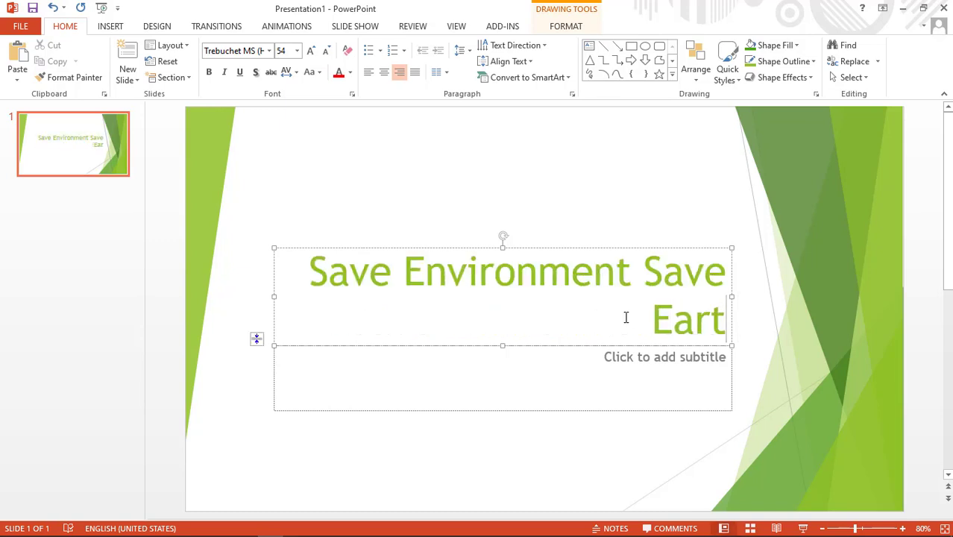
type("h")
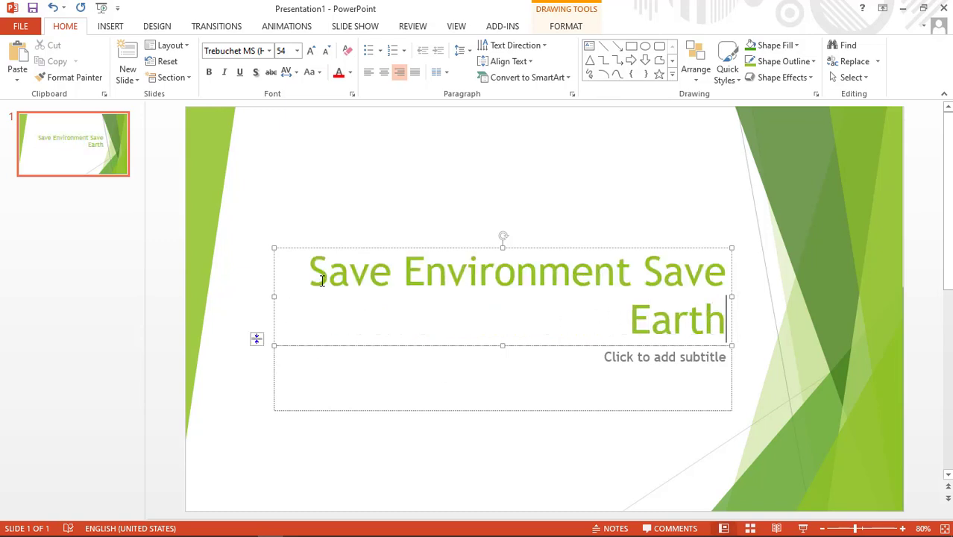
left_click_drag(312, 271, 727, 322)
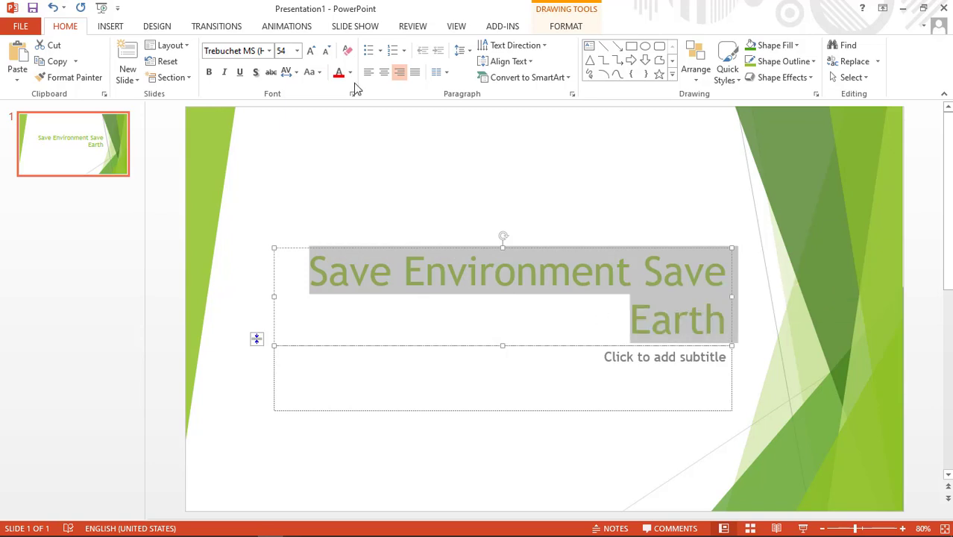
left_click(297, 51)
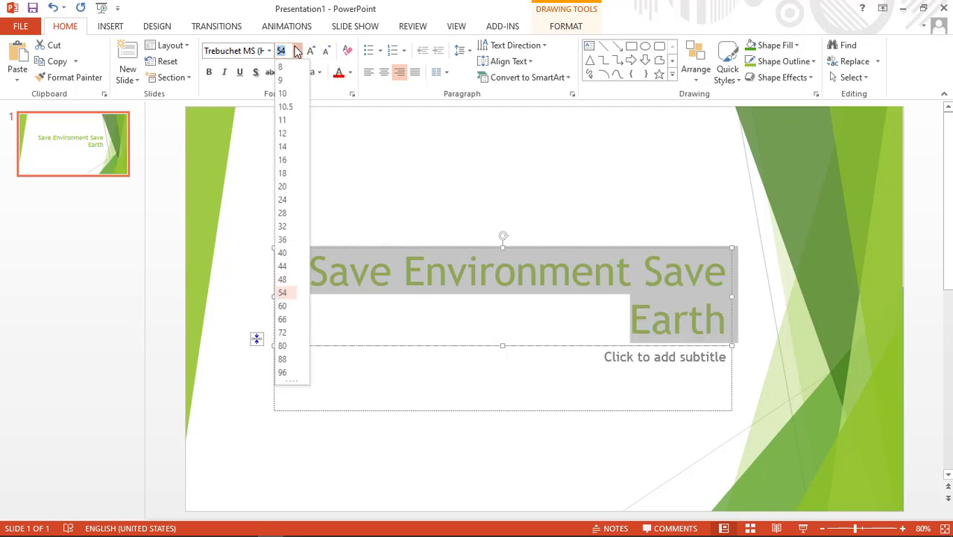
left_click(284, 254)
- Enter two subtitle lines, 'absdd' and 'gjdgsj ljlj'
left_click(454, 353)
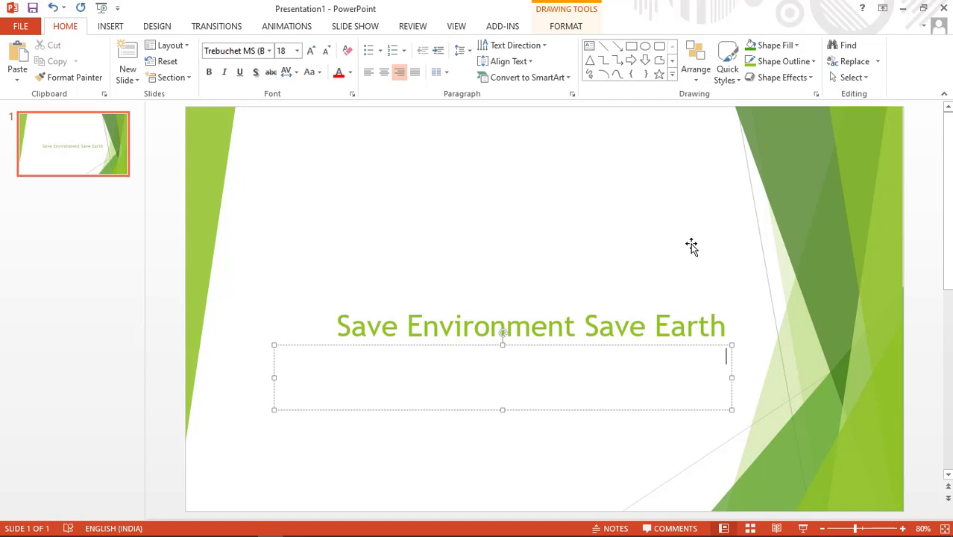
type("absdd")
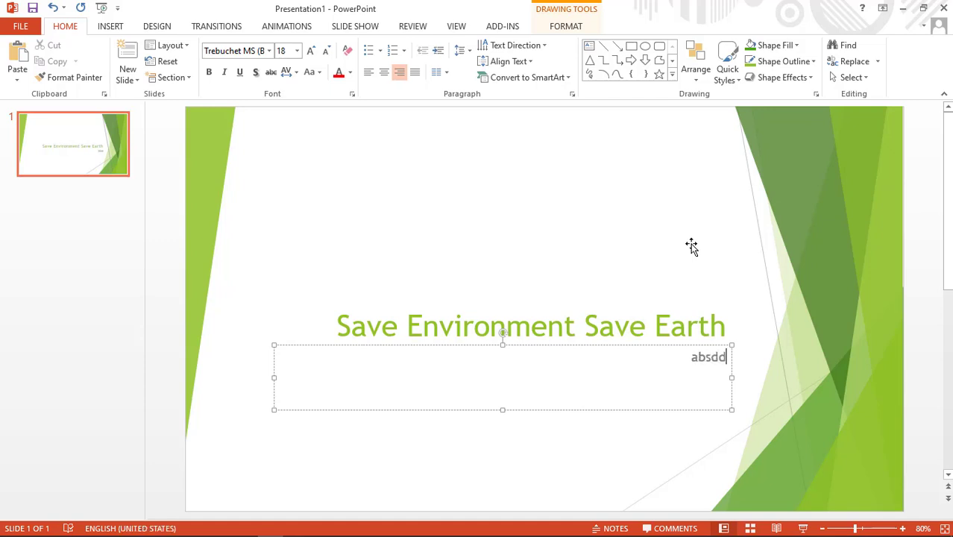
key("Return")
type("gjdgsj ")
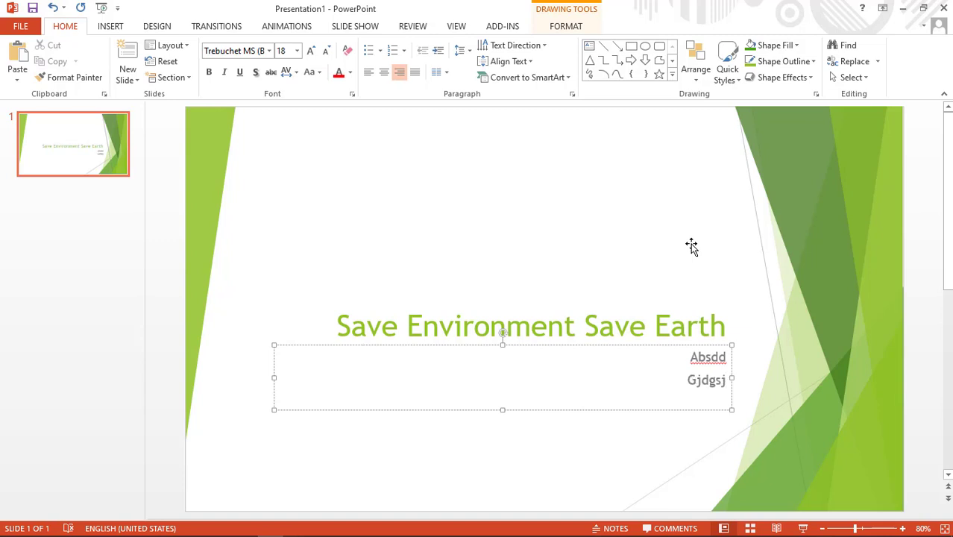
type("ljlj")
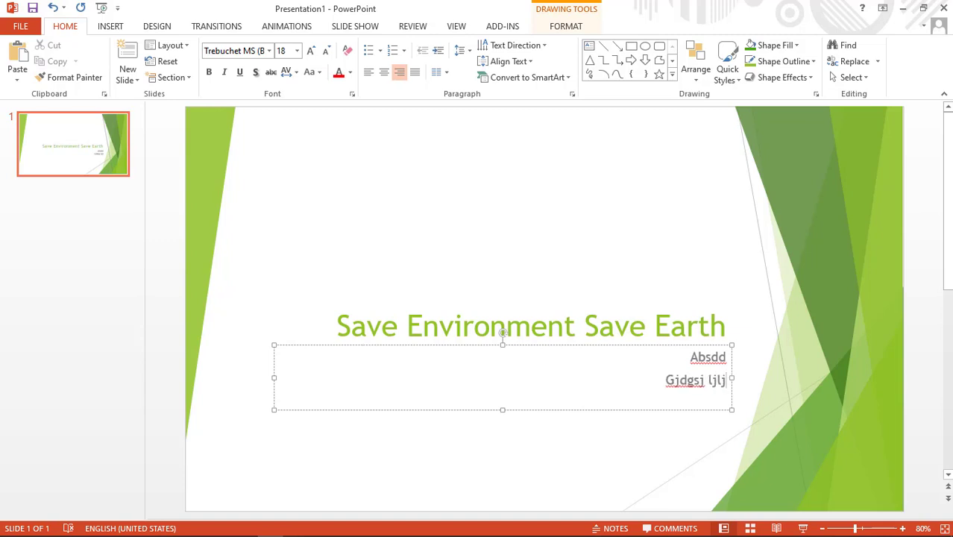
left_click(654, 263)
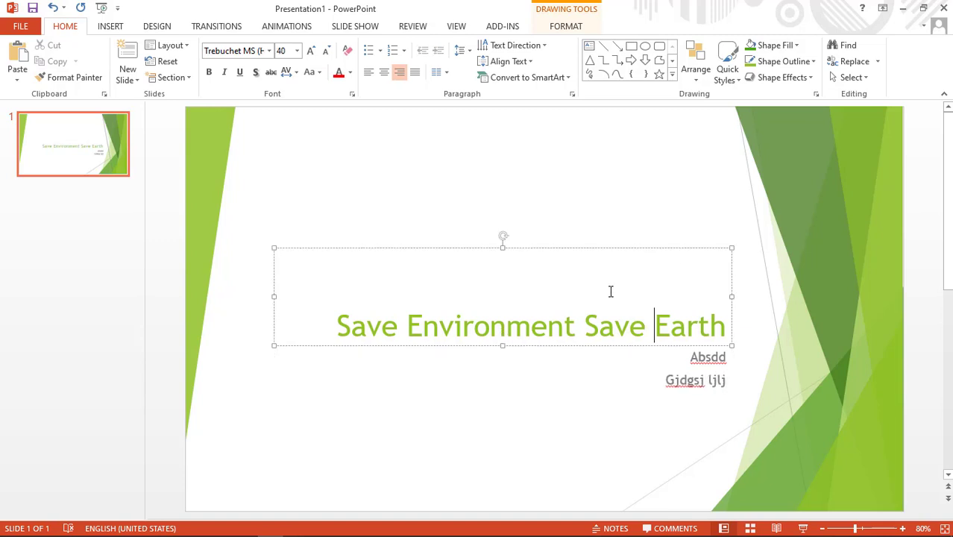
- Add a Section Header slide titled 'Some ways to save the Environment and Earth'
left_click(765, 380)
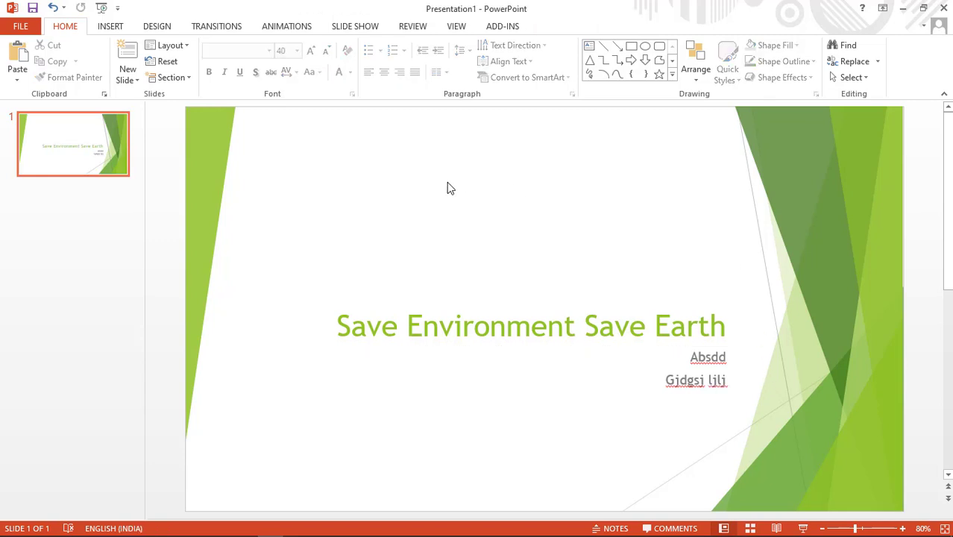
left_click(129, 75)
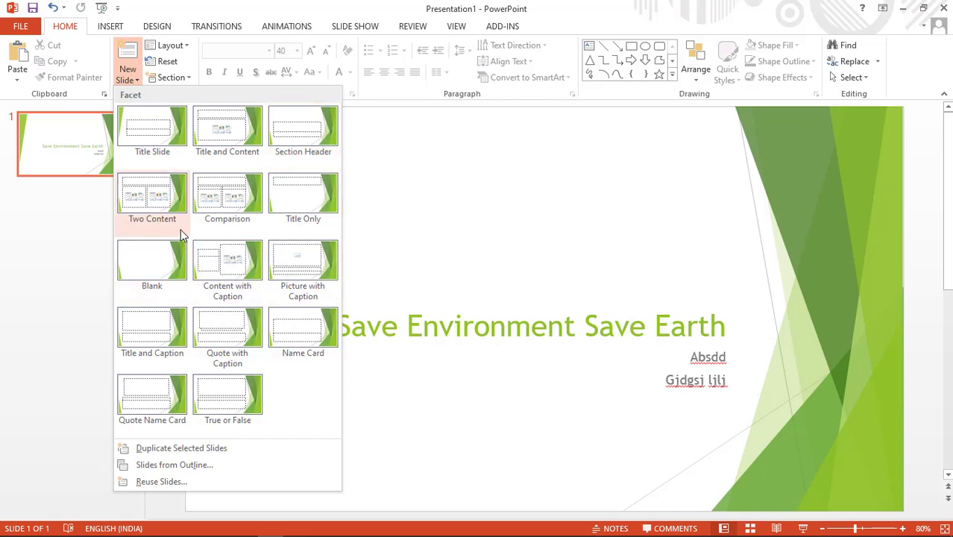
left_click(304, 136)
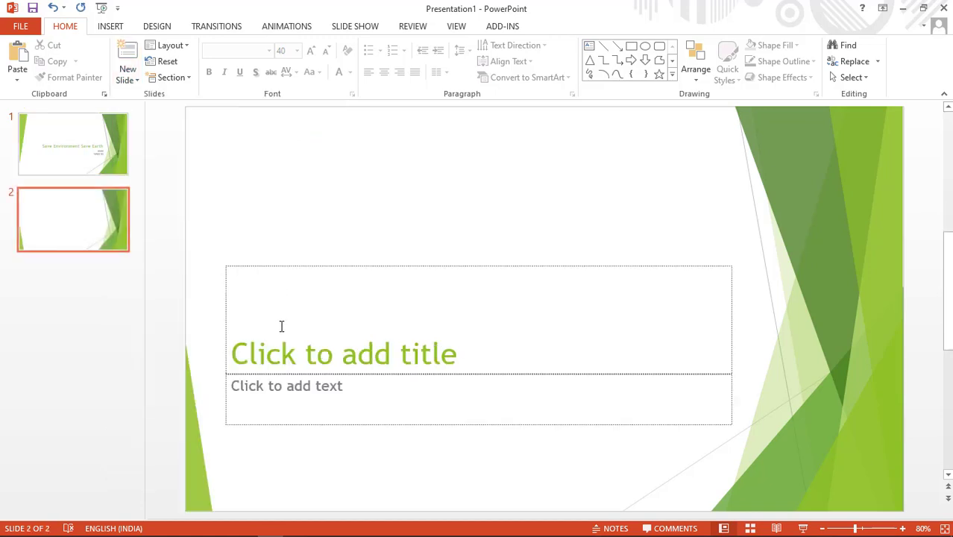
left_click(268, 344)
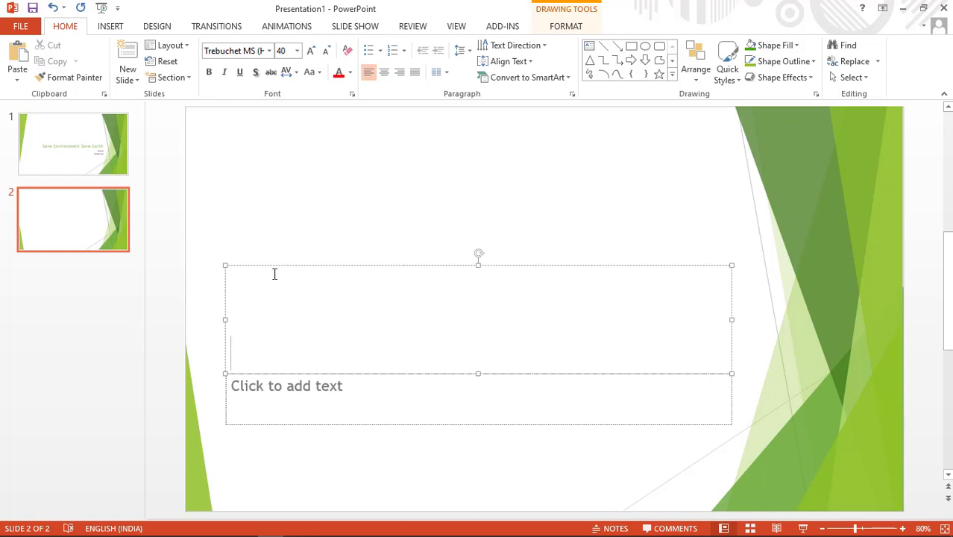
type("So")
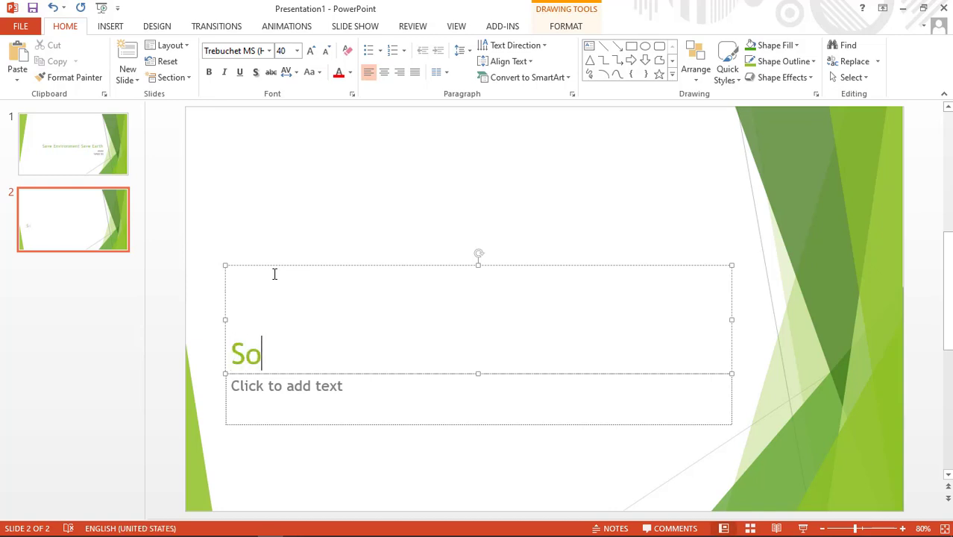
type("me ")
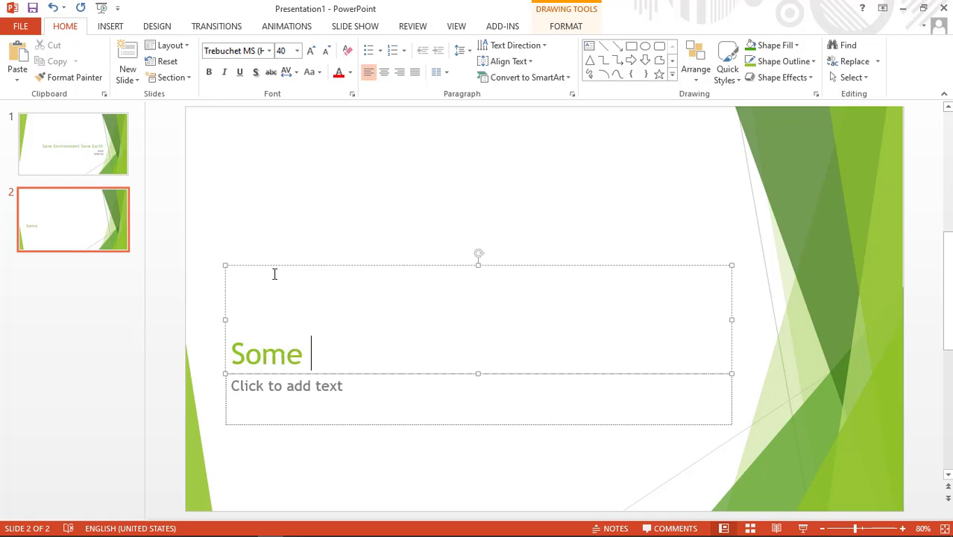
type("way")
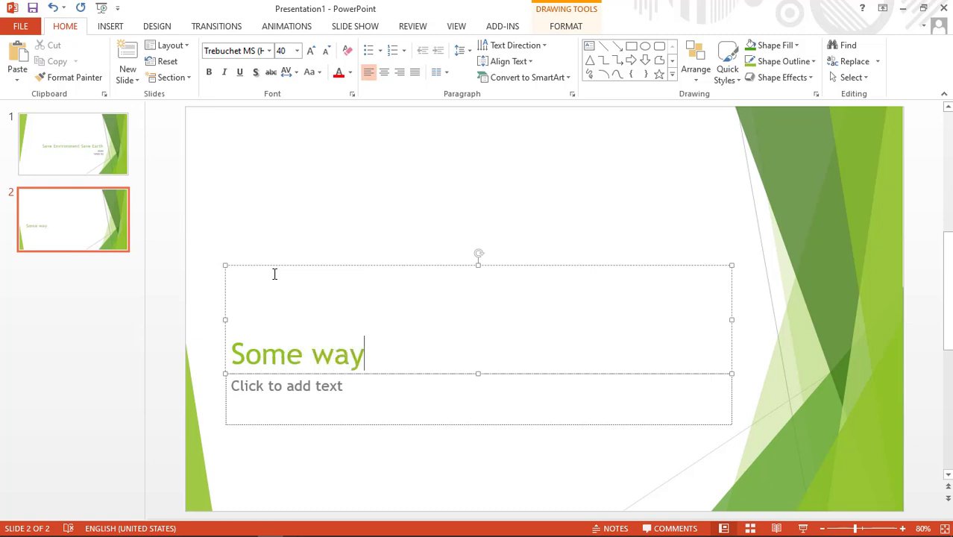
type("s to ")
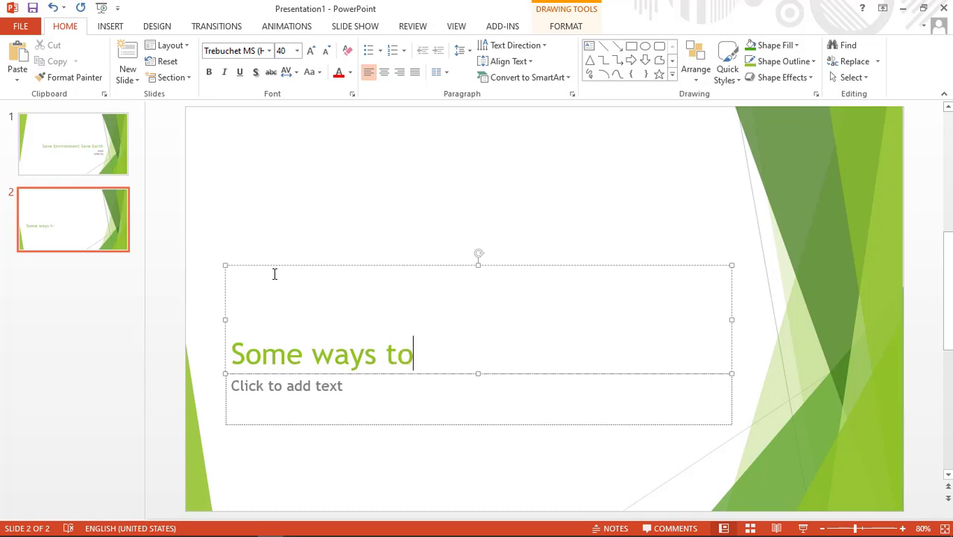
type("save ")
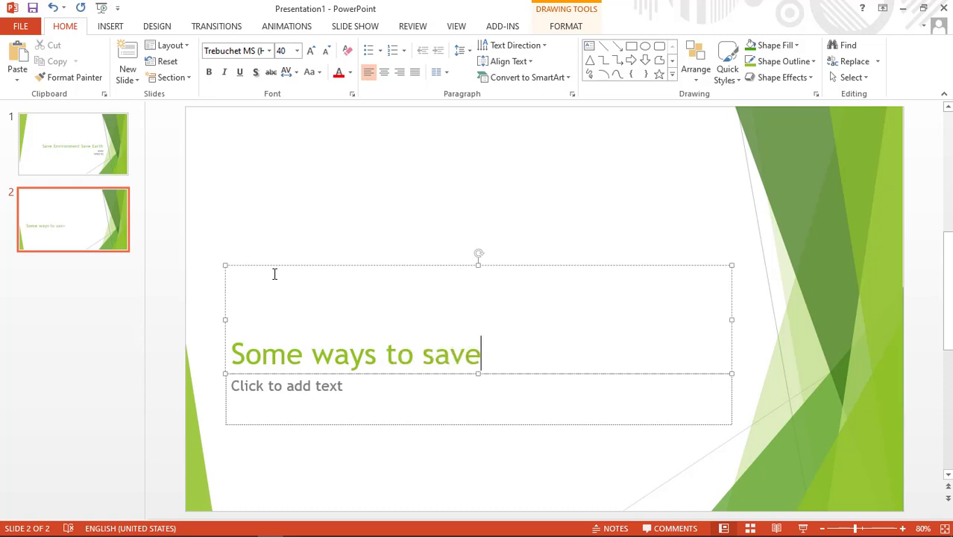
type("the ")
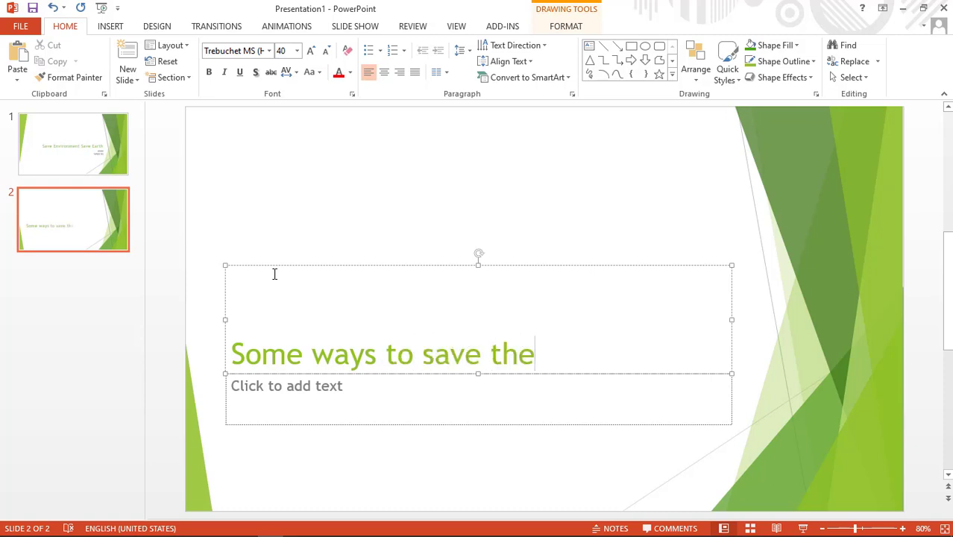
type("E")
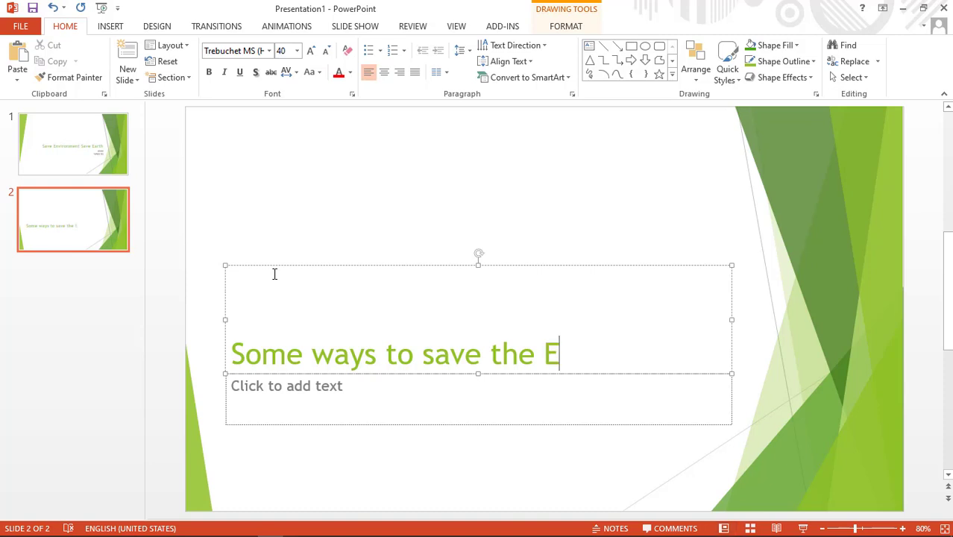
type("nv")
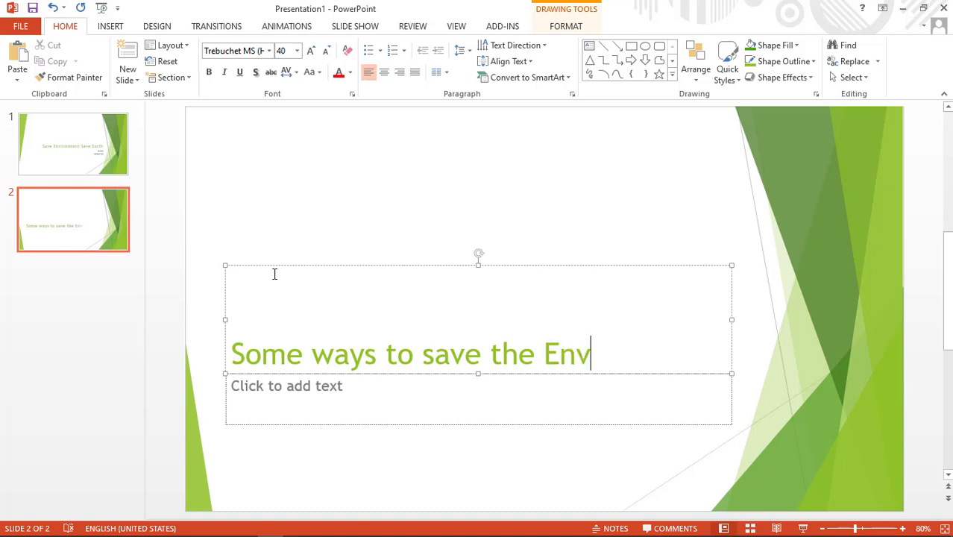
type("ironment")
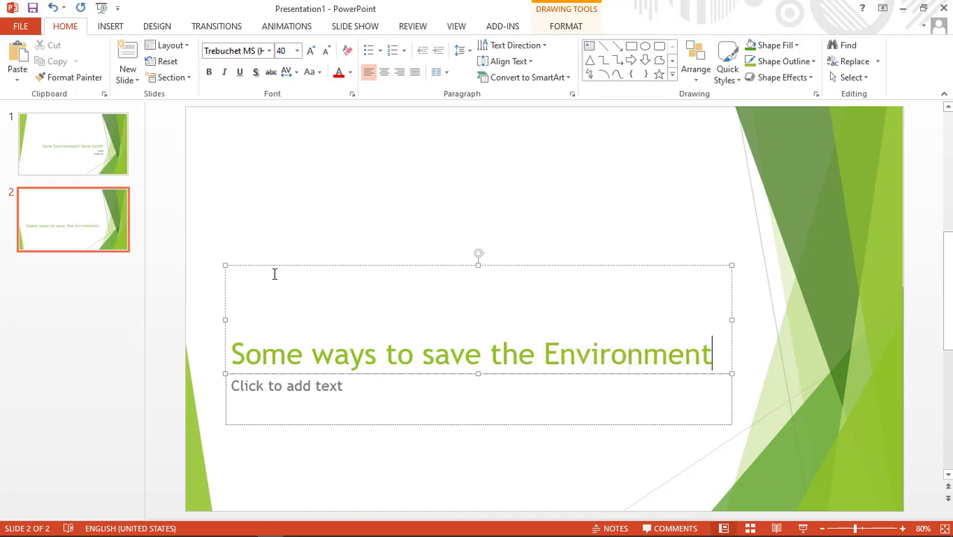
type(" and Ea")
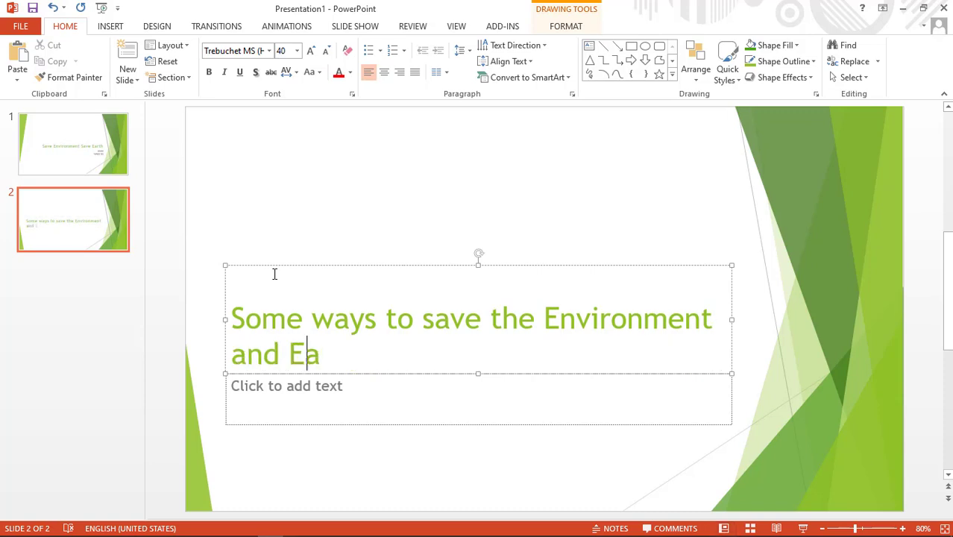
type("rth")
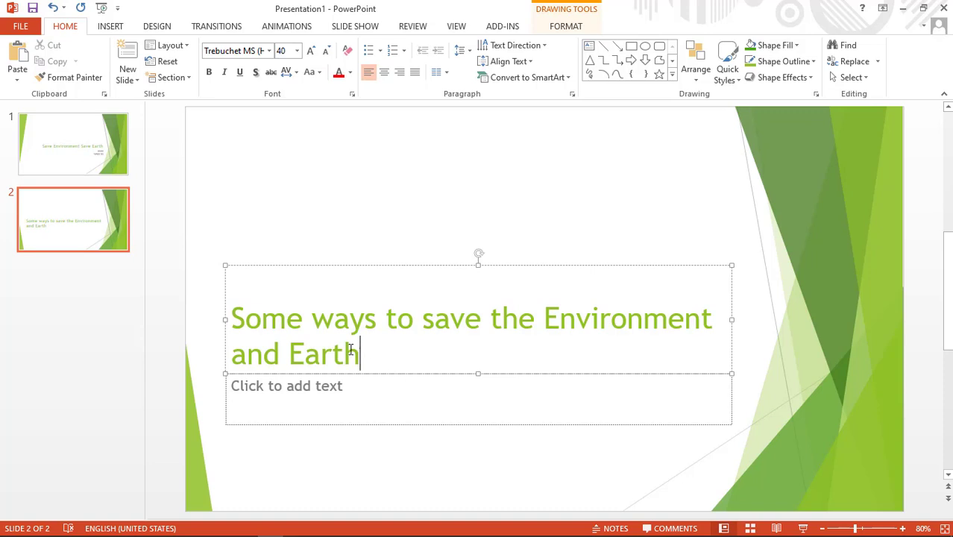
left_click_drag(350, 349, 232, 309)
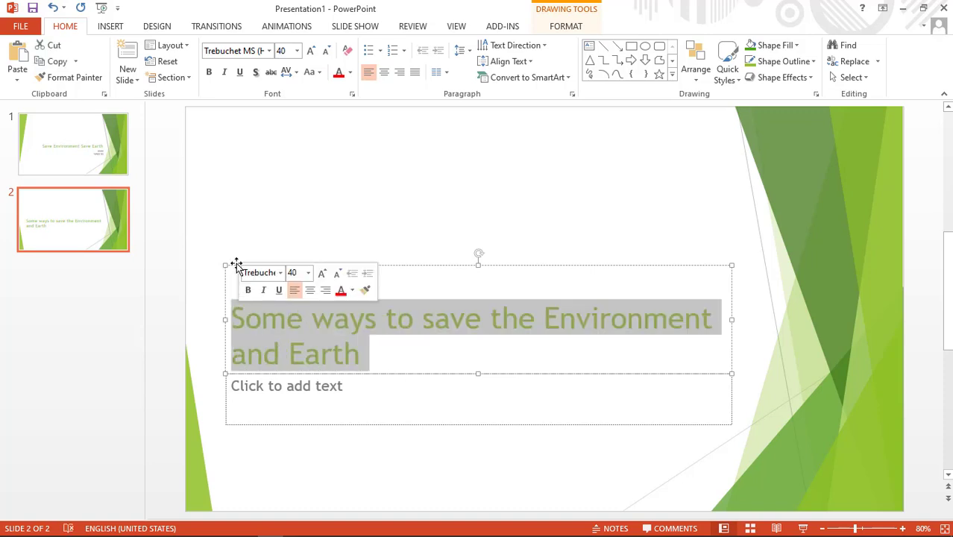
- Move the title to the top of slide 2 with the text placeholder just beneath it
left_click_drag(236, 265, 239, 134)
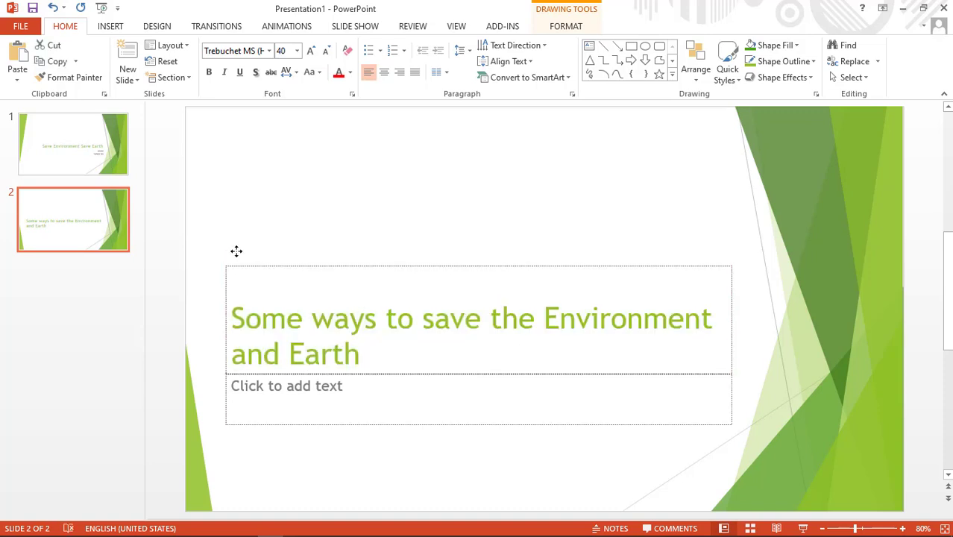
left_click(270, 386)
left_click_drag(270, 373, 275, 273)
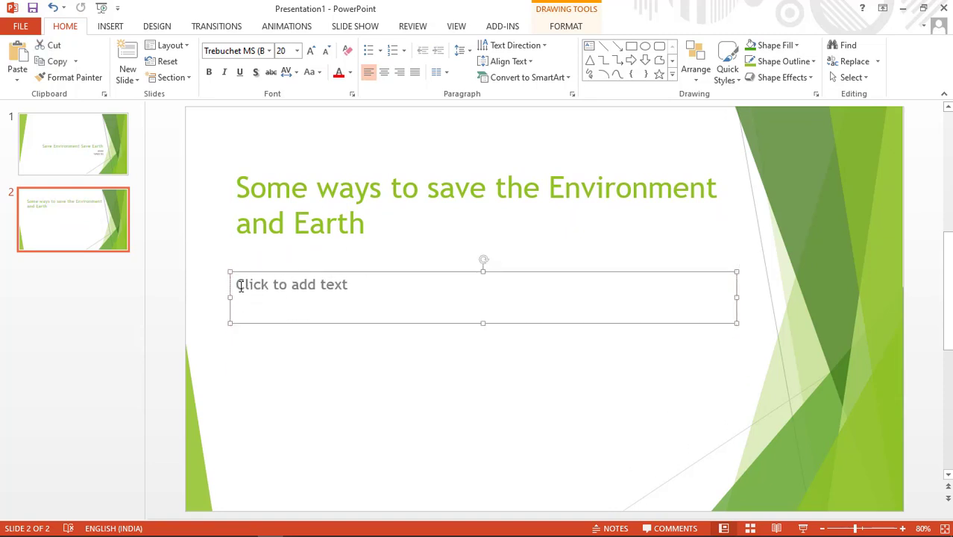
- Paste the five save-the-earth tips into the placeholder and size them at 36 pt
left_click(240, 287)
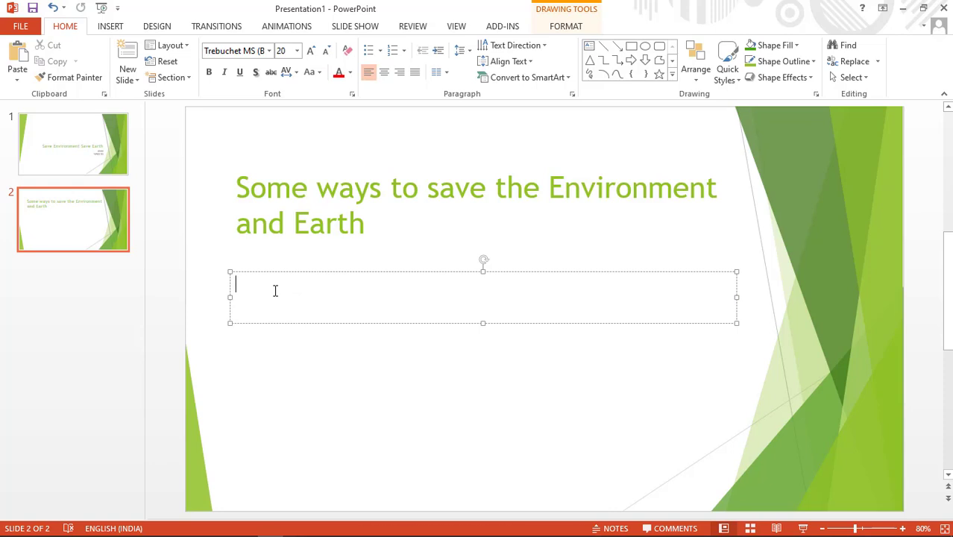
key("ctrl+v")
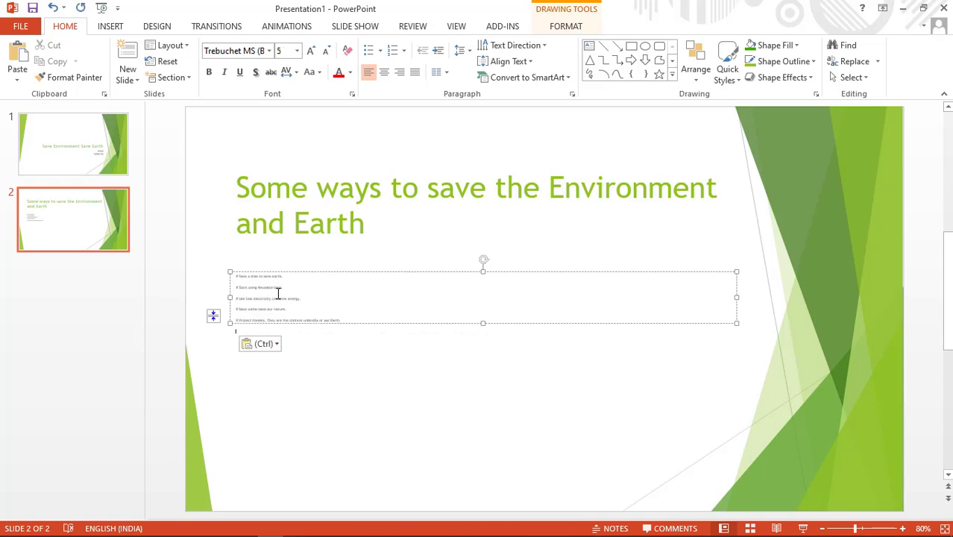
left_click_drag(352, 316, 226, 275)
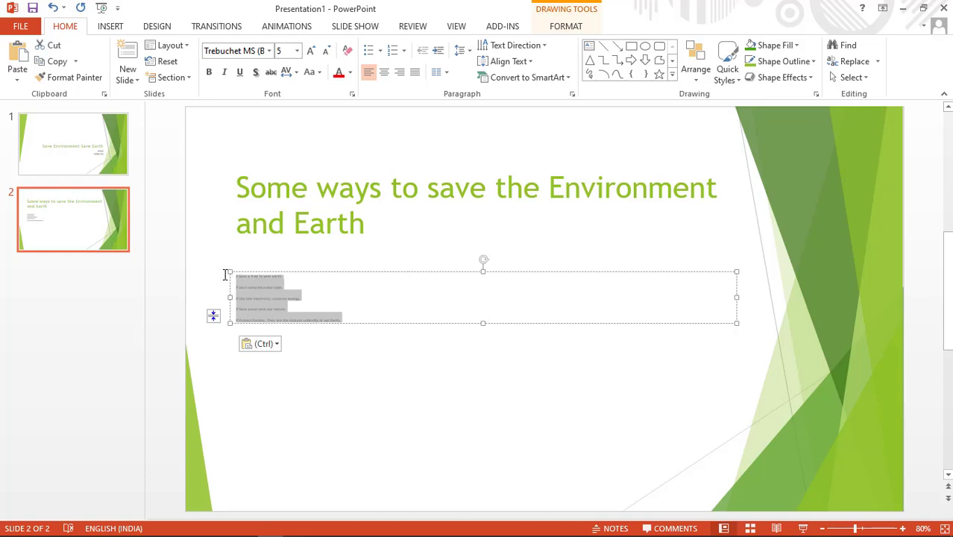
key("ctrl+shift+period")
key("ctrl+shift+period")
key("ctrl+shift+period")
key("ctrl+shift+period")
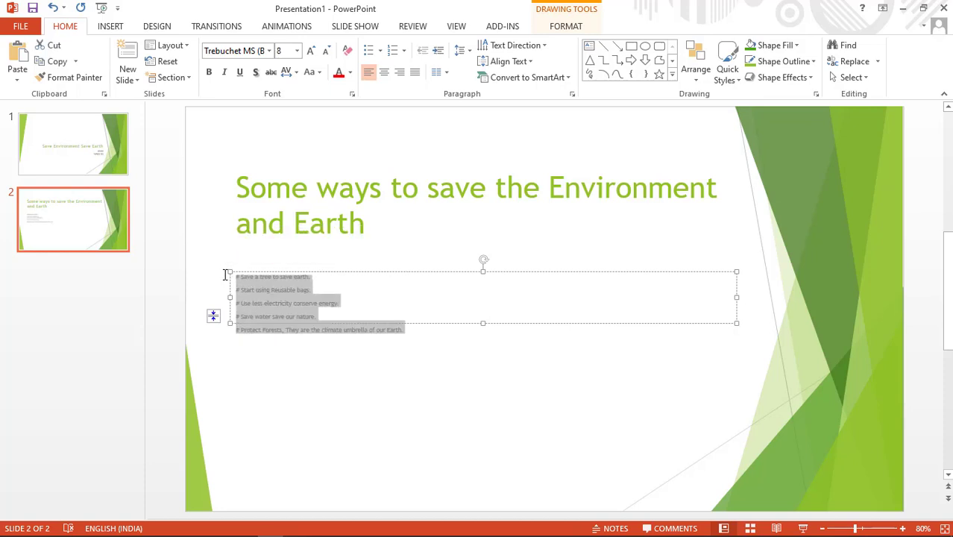
key("ctrl+shift+period")
key("ctrl+shift+period")
key("ctrl+shift+period")
key("ctrl+shift+period")
key("ctrl+shift+period")
key("ctrl+shift+period")
key("ctrl+shift+period")
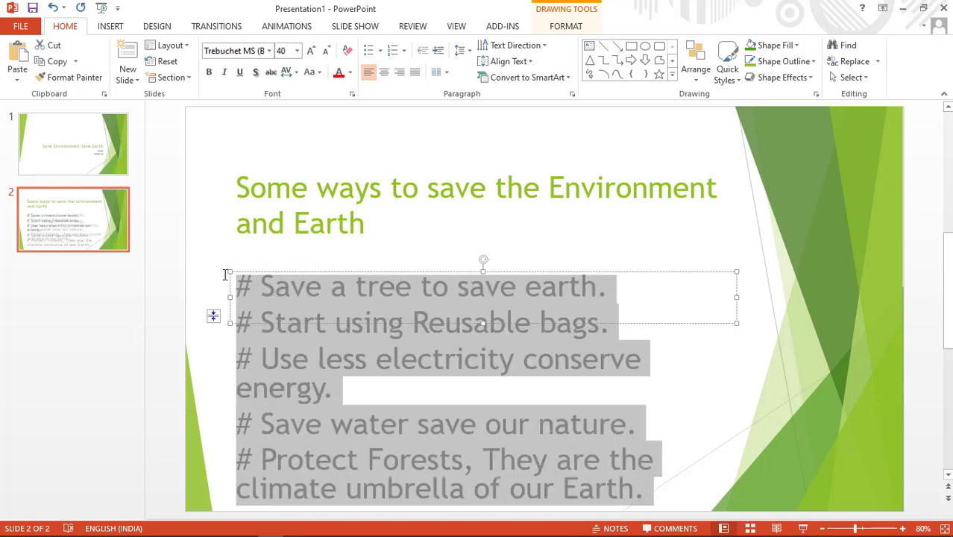
key("ctrl+shift+comma")
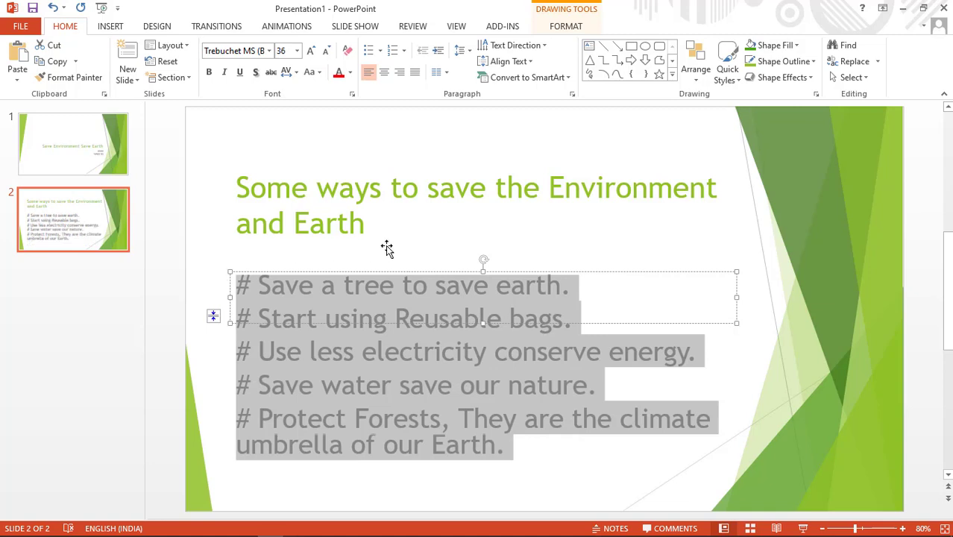
left_click(712, 231)
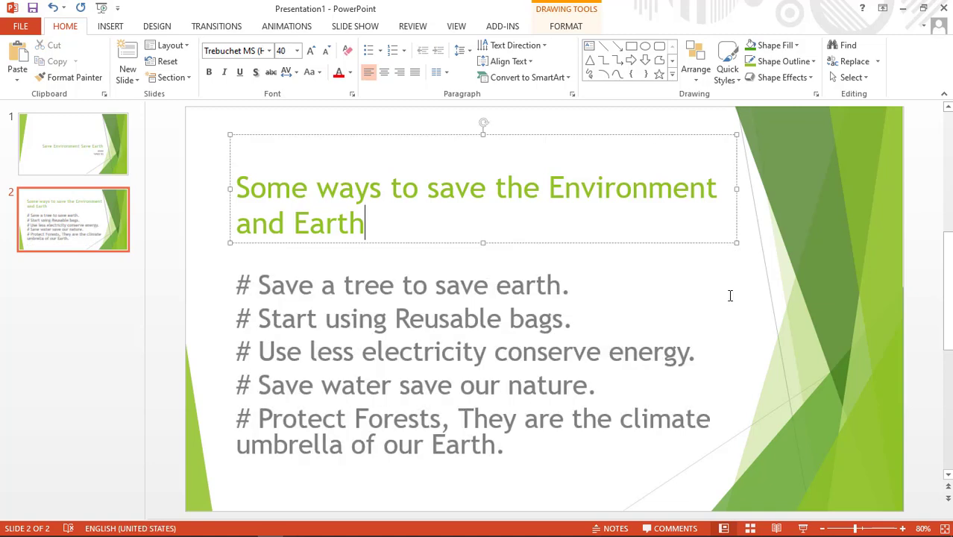
left_click(800, 344)
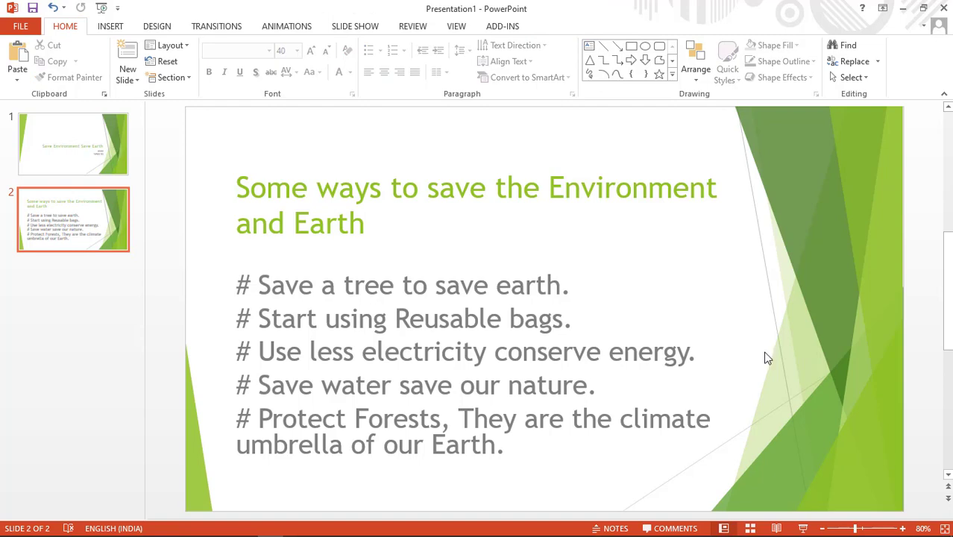
- Add a third slide using the Blank layout
left_click(129, 78)
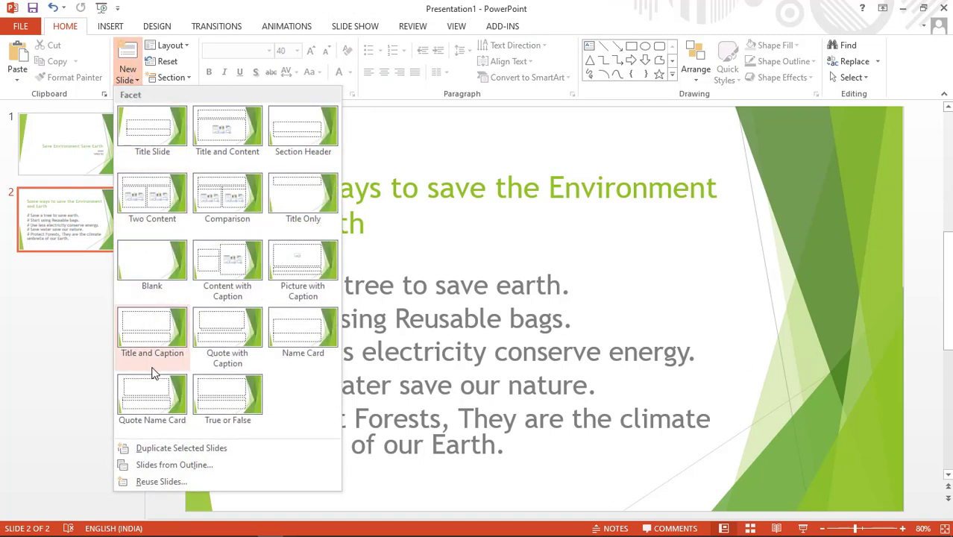
left_click(130, 81)
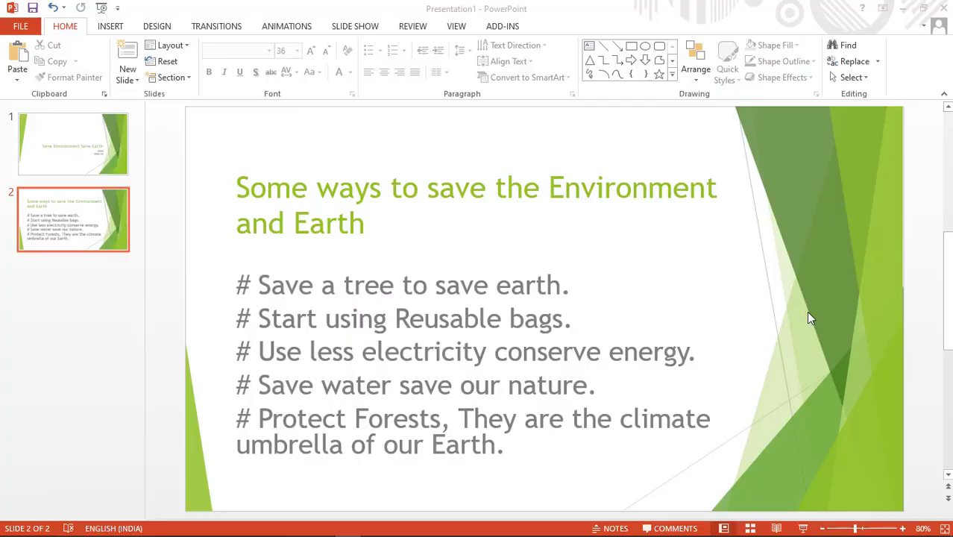
left_click(129, 72)
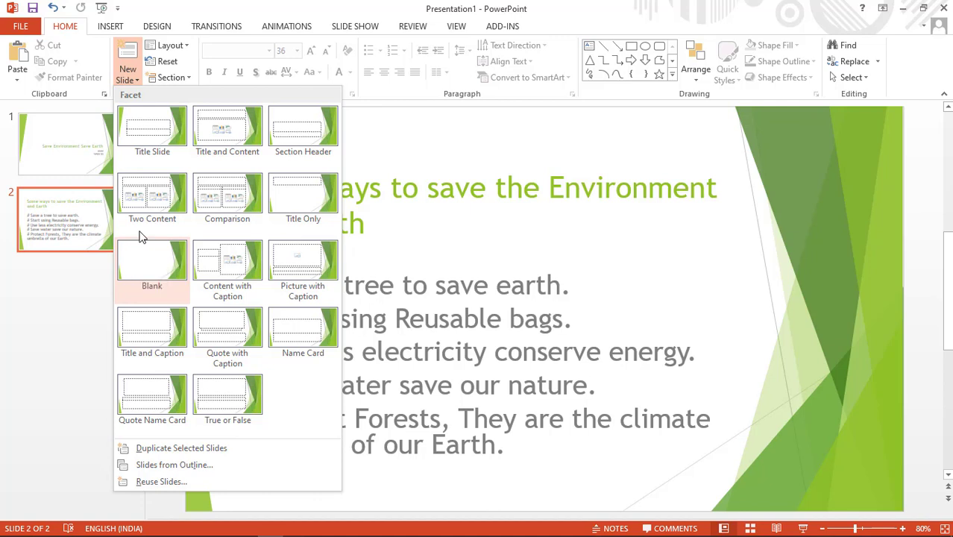
left_click(142, 262)
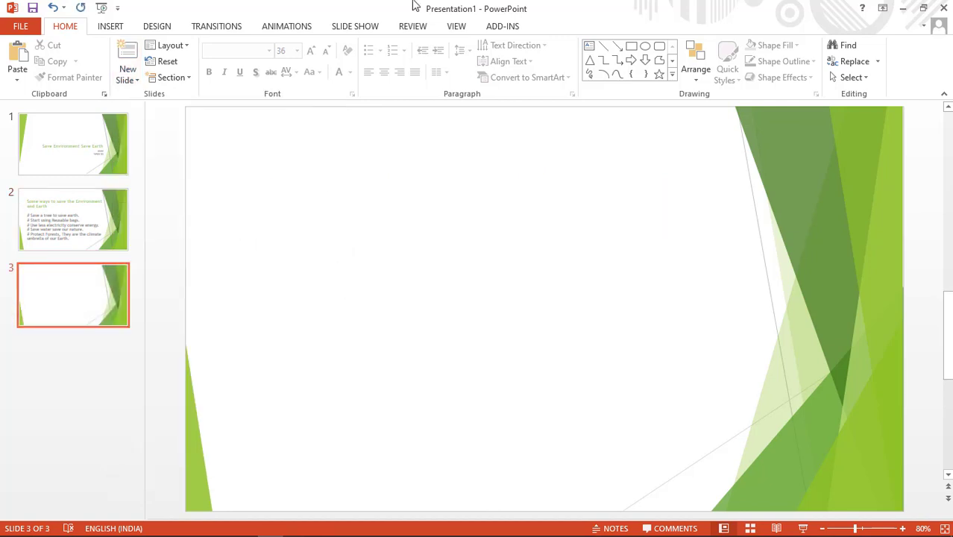
left_click(125, 27)
- Add a 'Thank You' text box to slide 3 and move it toward the upper left
left_click(500, 69)
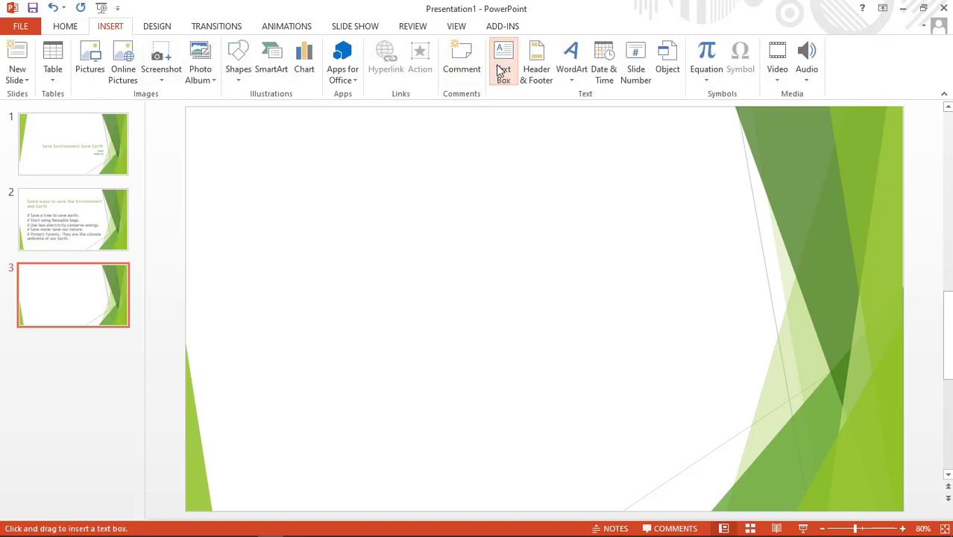
left_click(302, 294)
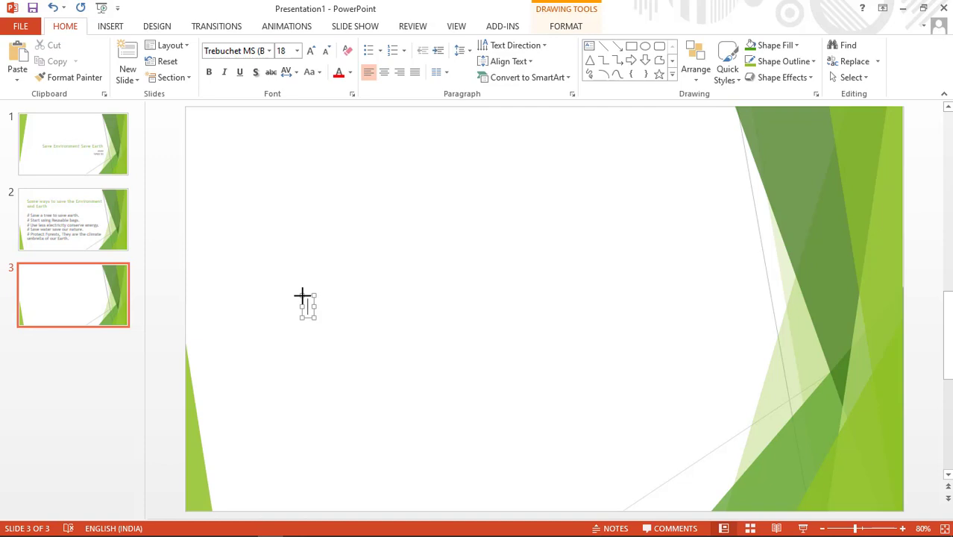
type("Tha")
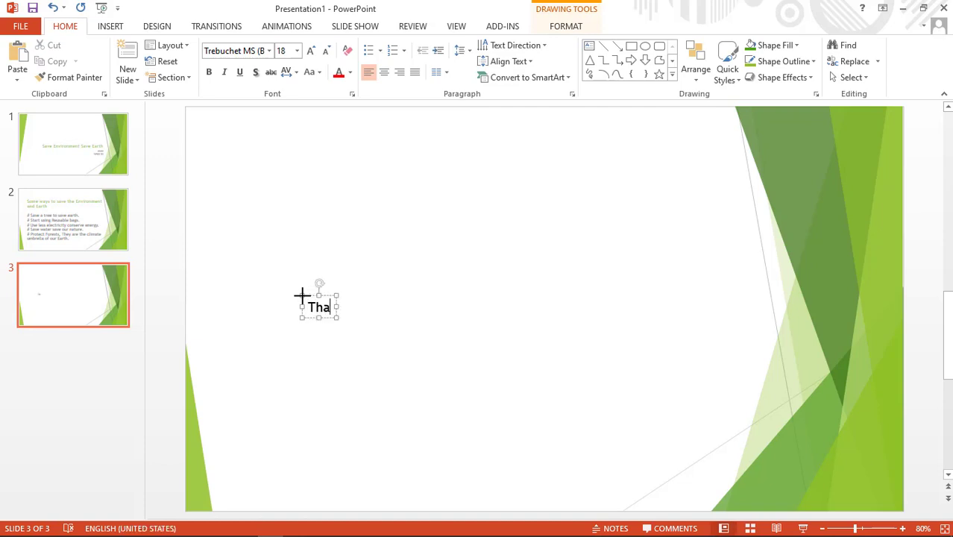
type("nk Yo")
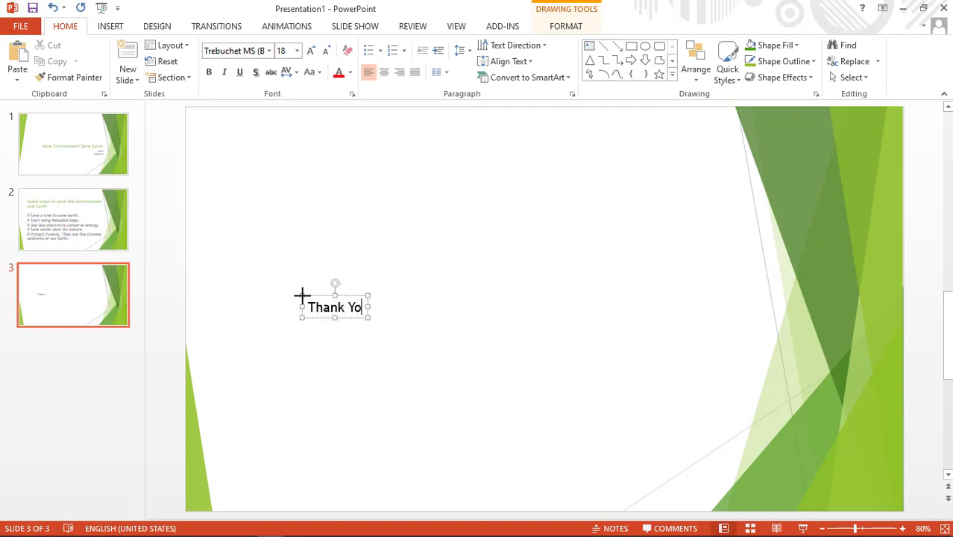
type("u")
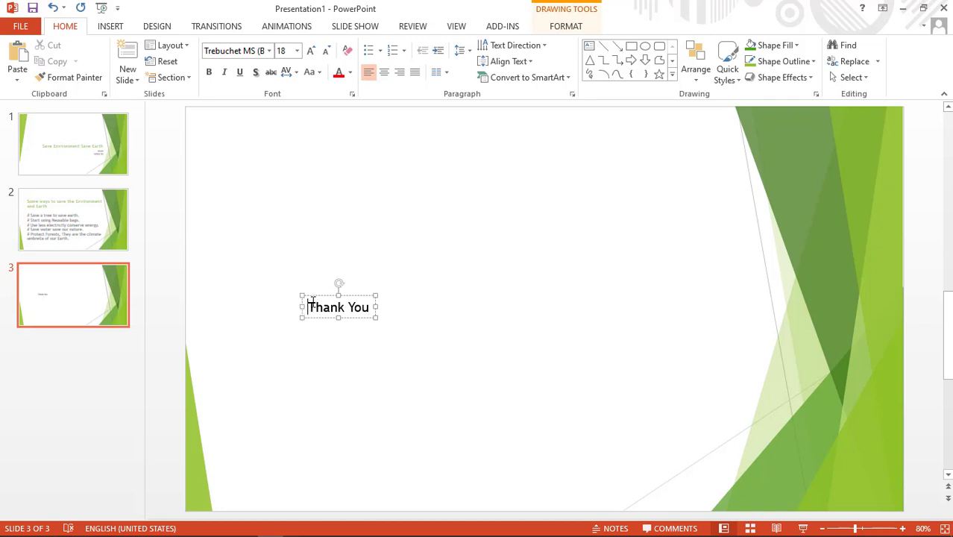
left_click_drag(313, 293, 327, 203)
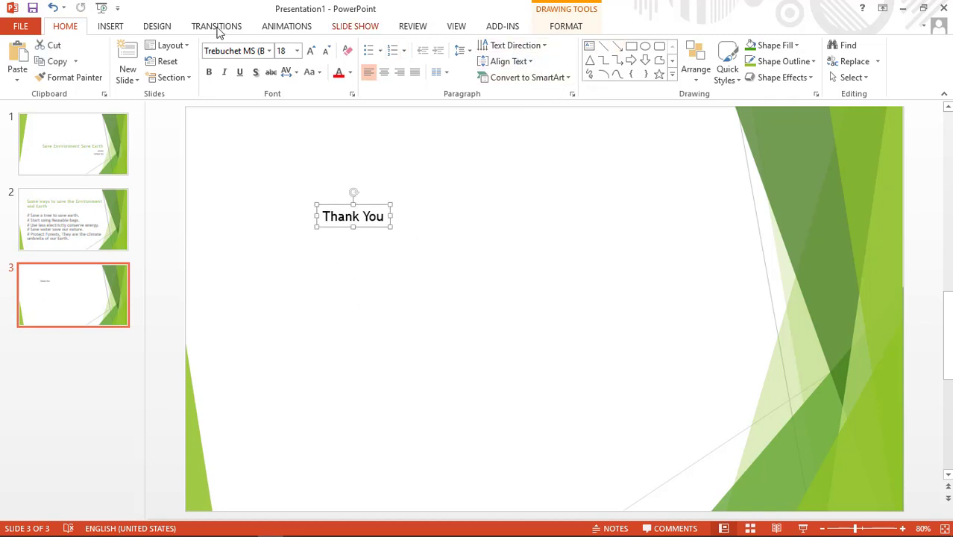
- Insert a second, empty text box below Thank You
left_click(112, 27)
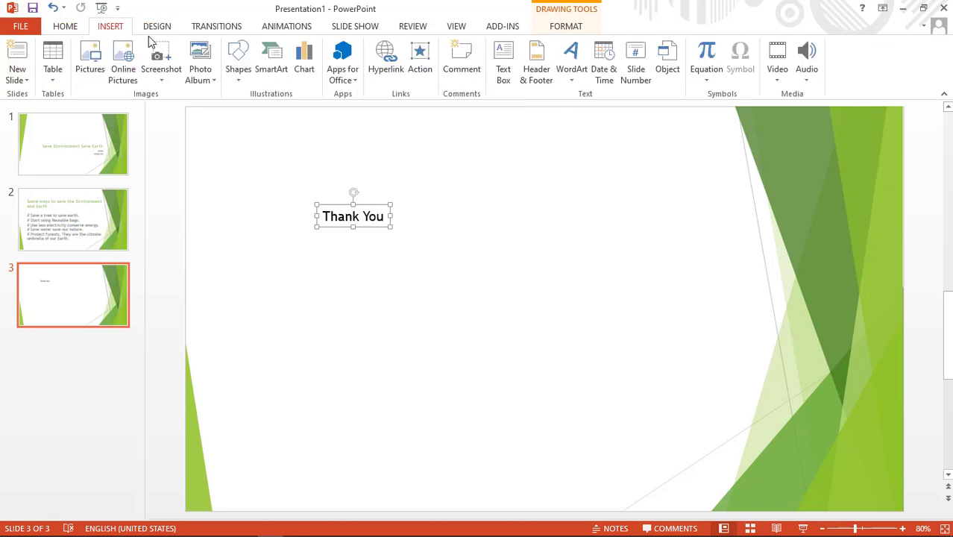
left_click(498, 63)
left_click(309, 281)
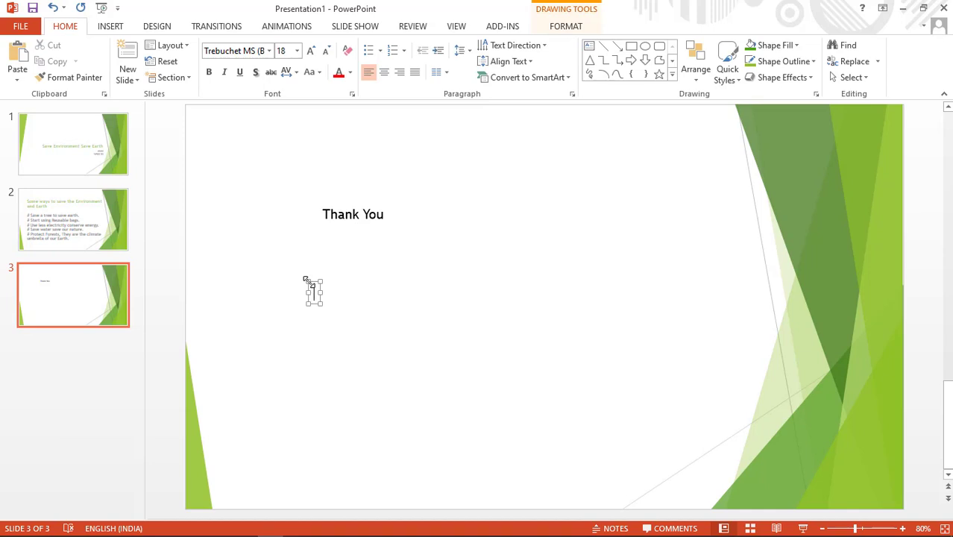
- Paste the 'Save a tree to save earth' tip into the new box at 36 pt and place it lower
key("ctrl+v")
key("ctrl+a")
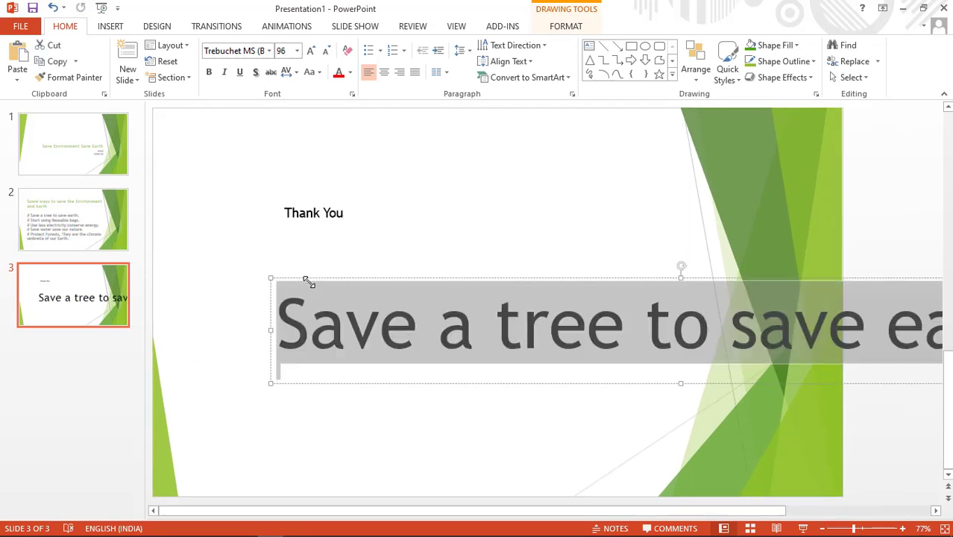
key("ctrl+shift+less")
key("ctrl+shift+less")
key("ctrl+shift+less")
key("ctrl+shift+less")
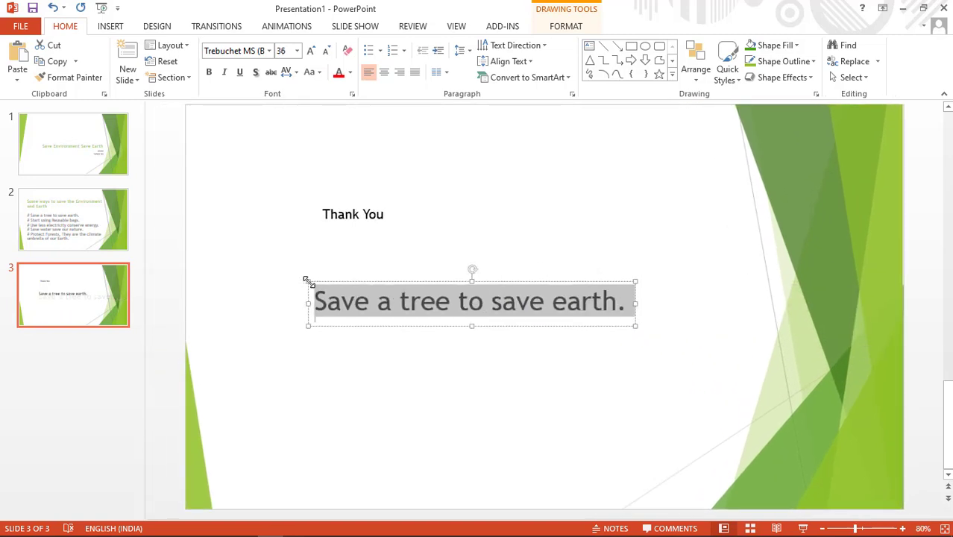
left_click_drag(538, 281, 478, 248)
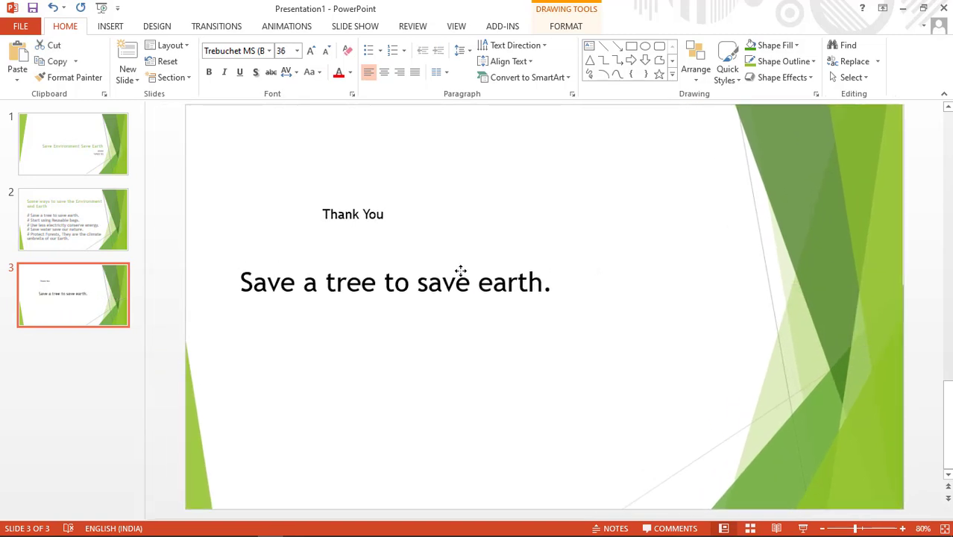
left_click_drag(477, 248, 463, 318)
- Enlarge the Thank You heading five sizes and position it above the tagline
left_click(352, 214)
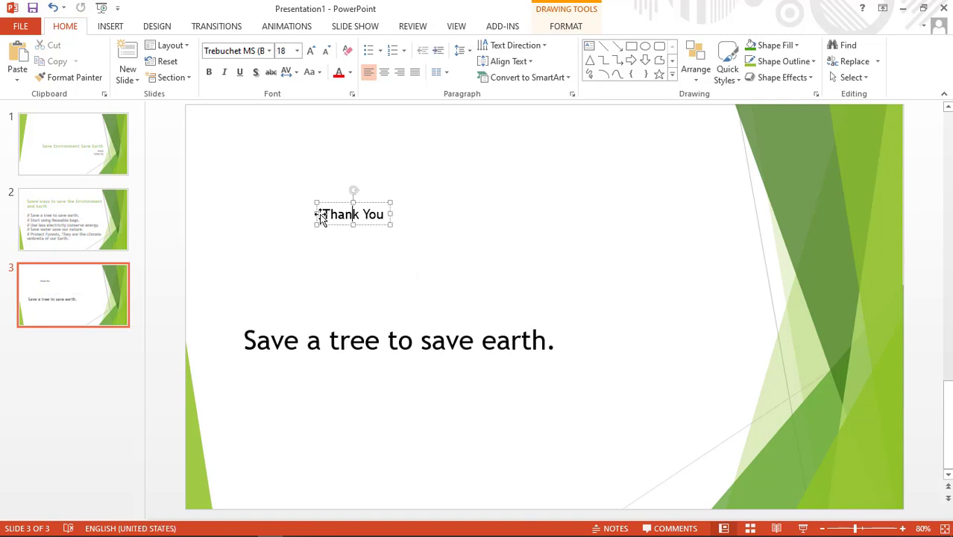
left_click_drag(325, 216, 384, 216)
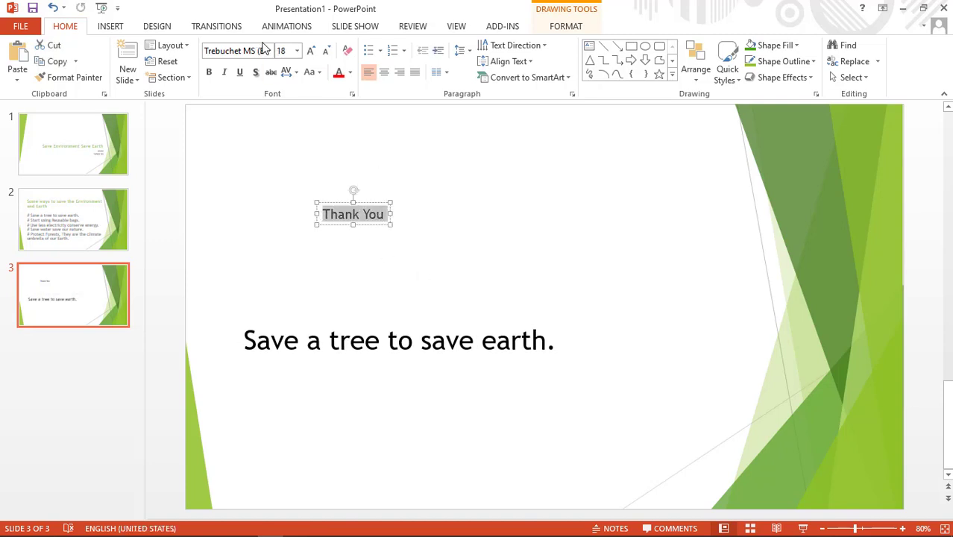
left_click(311, 52)
left_click(311, 52)
left_click(311, 52)
left_click(311, 52)
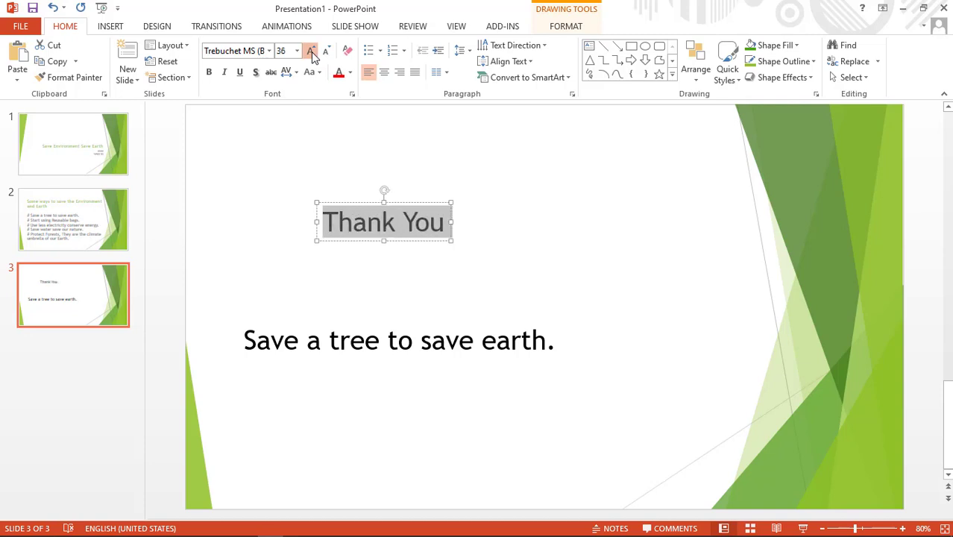
left_click(311, 52)
left_click(311, 52)
left_click(311, 53)
left_click(311, 52)
left_click(310, 52)
left_click(310, 52)
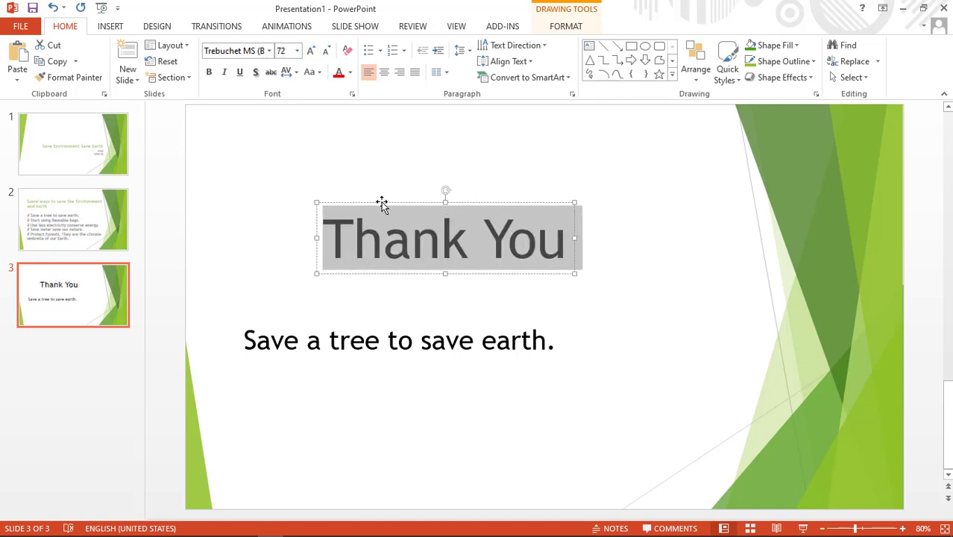
left_click_drag(382, 205, 338, 214)
- Set the tagline to 44 pt and delete its final period
left_click(321, 340)
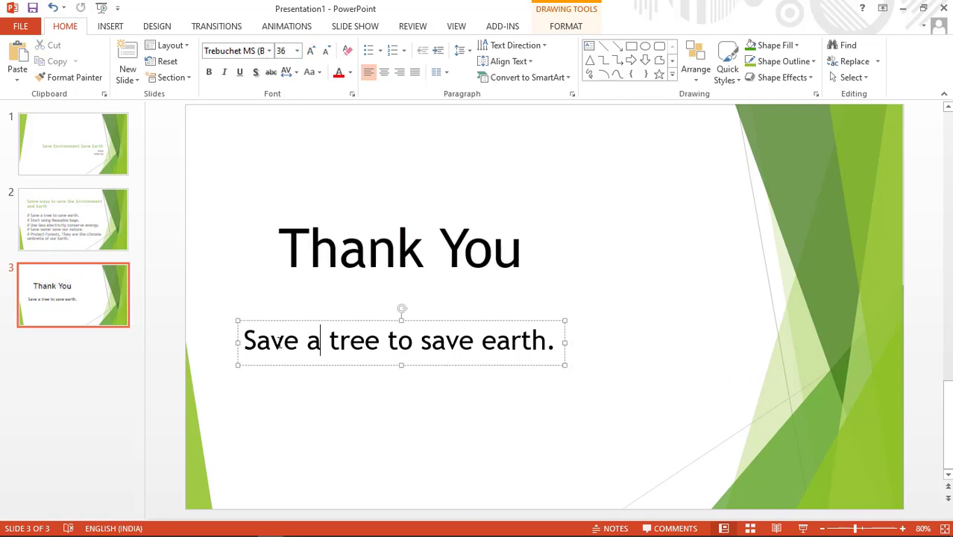
left_click_drag(244, 341, 556, 344)
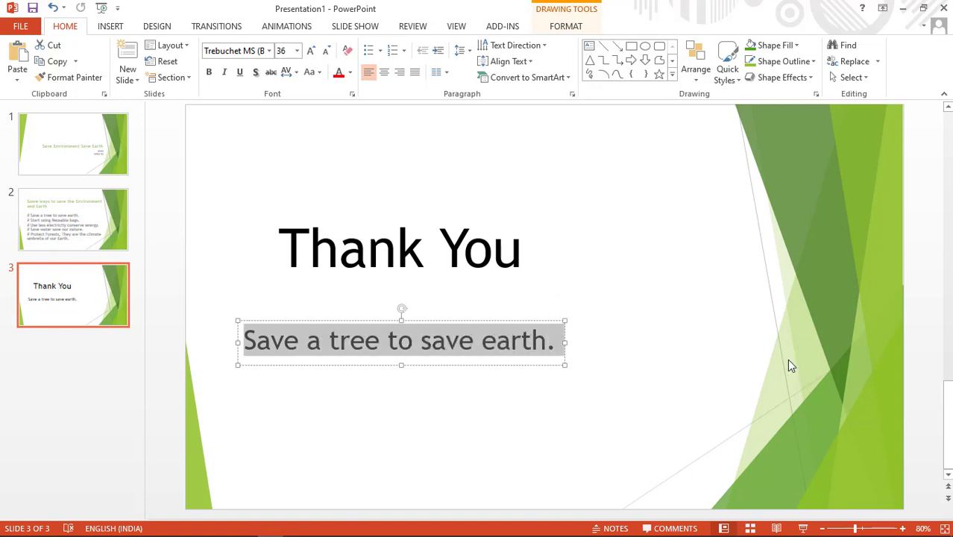
key("ctrl+shift+period")
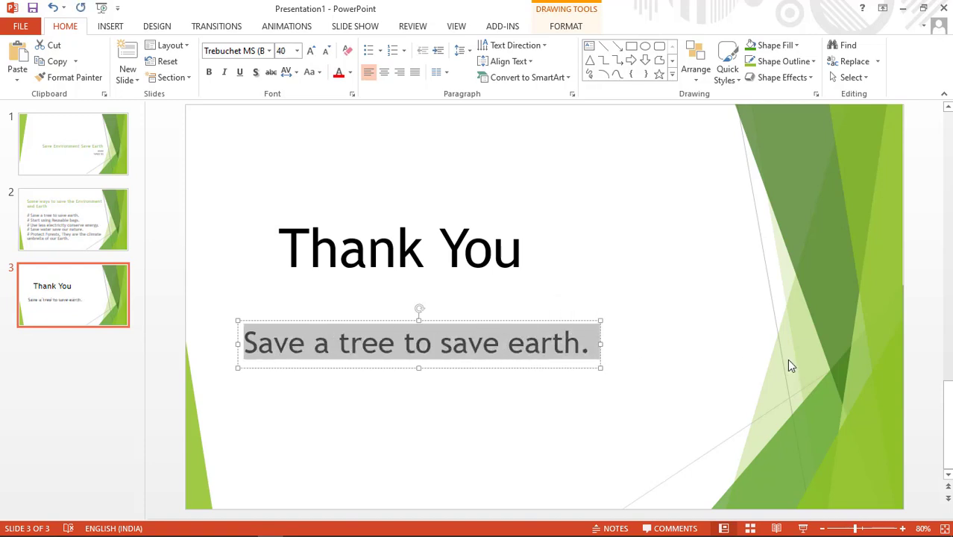
key("ctrl+shift+period")
key("ctrl+shift+period")
key("ctrl+shift+comma")
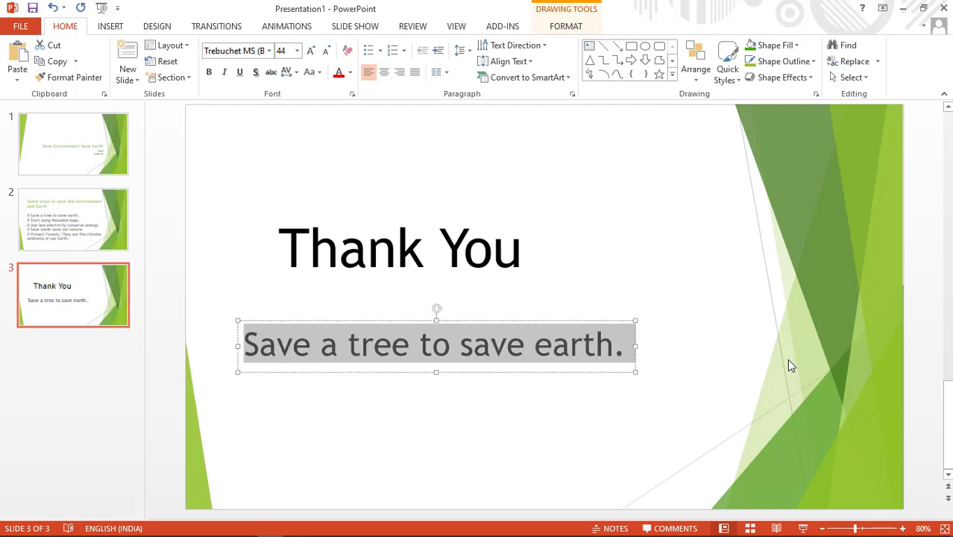
left_click(623, 352)
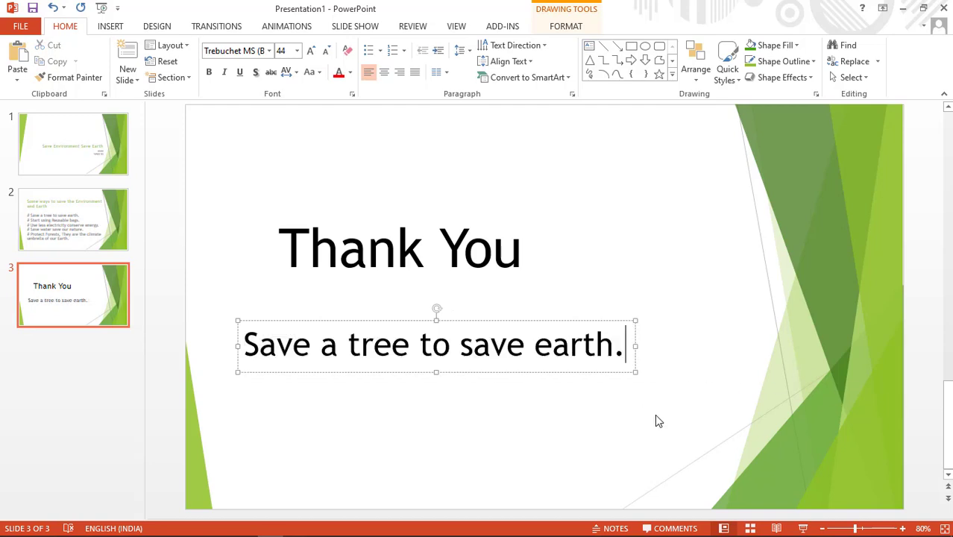
key("BackSpace")
left_click(591, 264)
- Nudge the tagline box slightly left, then return to slide 1
left_click(471, 345)
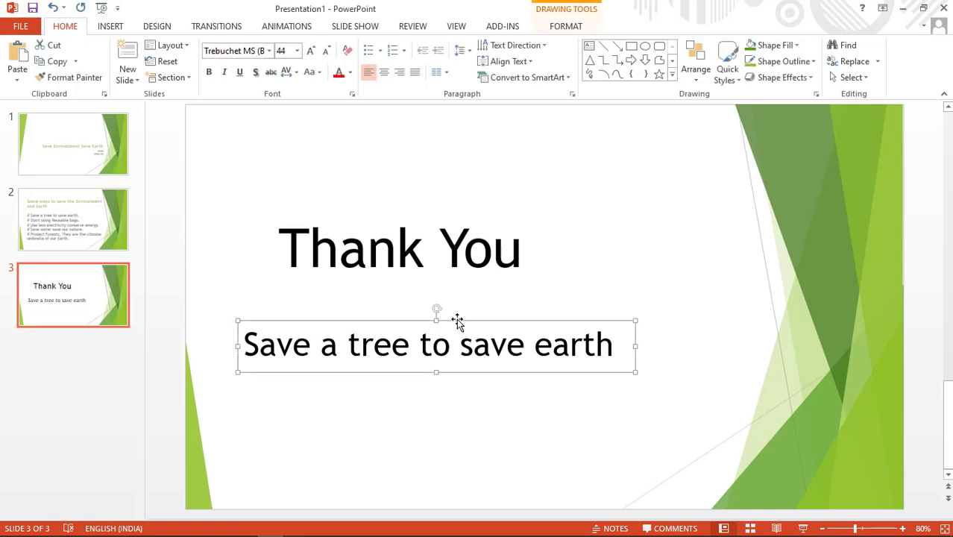
left_click_drag(456, 319, 446, 317)
left_click(605, 214)
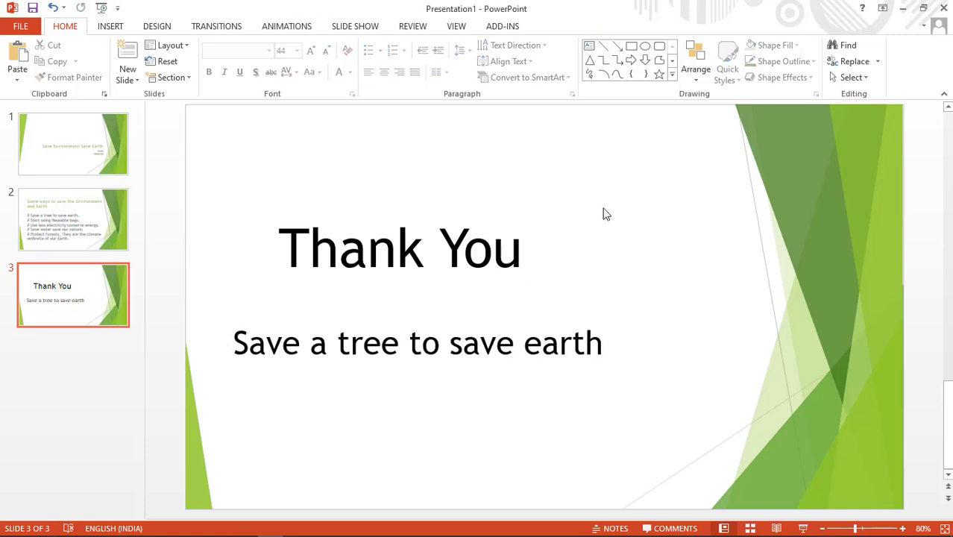
left_click(50, 143)
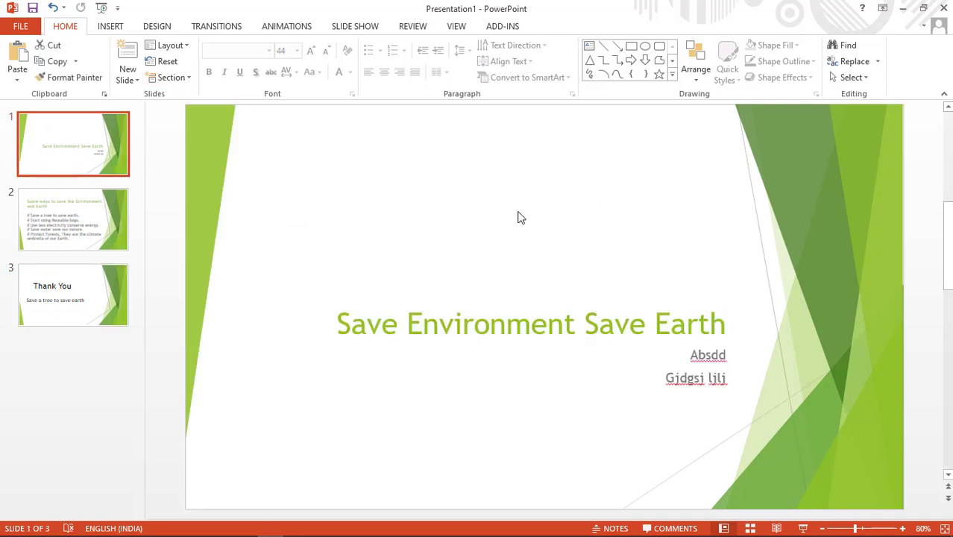
- Move the slide 1 title higher and shift the two-line subtitle box slightly left
left_click(600, 322)
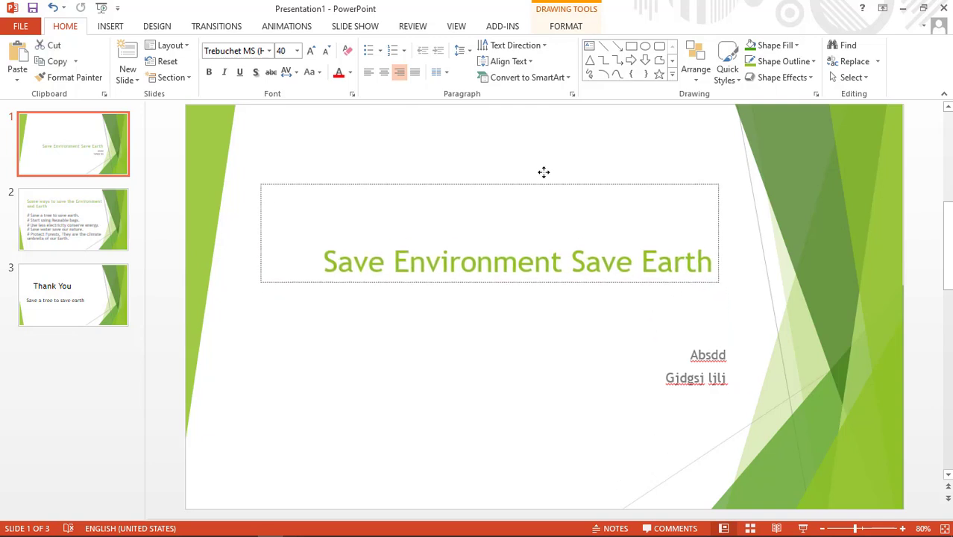
left_click_drag(558, 245, 542, 169)
left_click(631, 360)
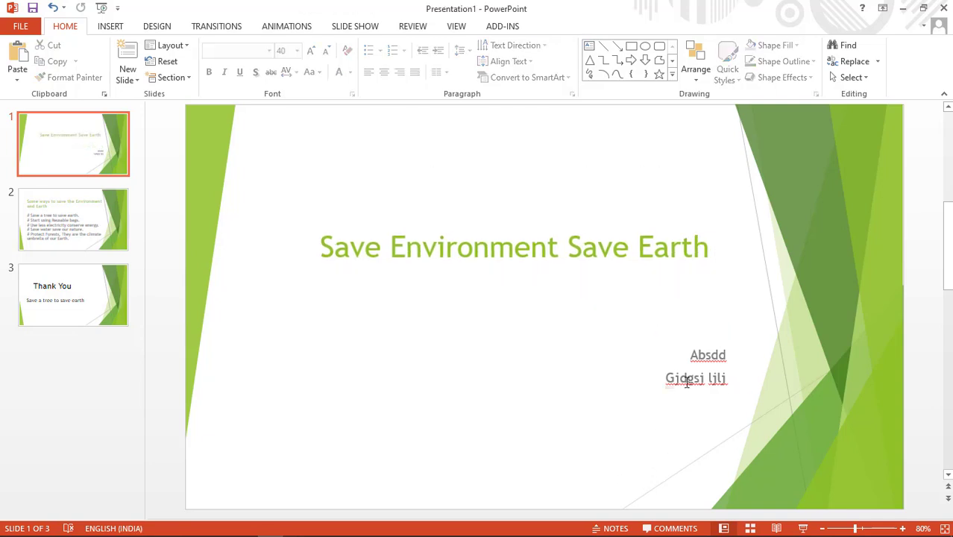
mouse_move(681, 345)
left_mouse_down()
mouse_move(646, 337)
mouse_move(663, 330)
left_mouse_up()
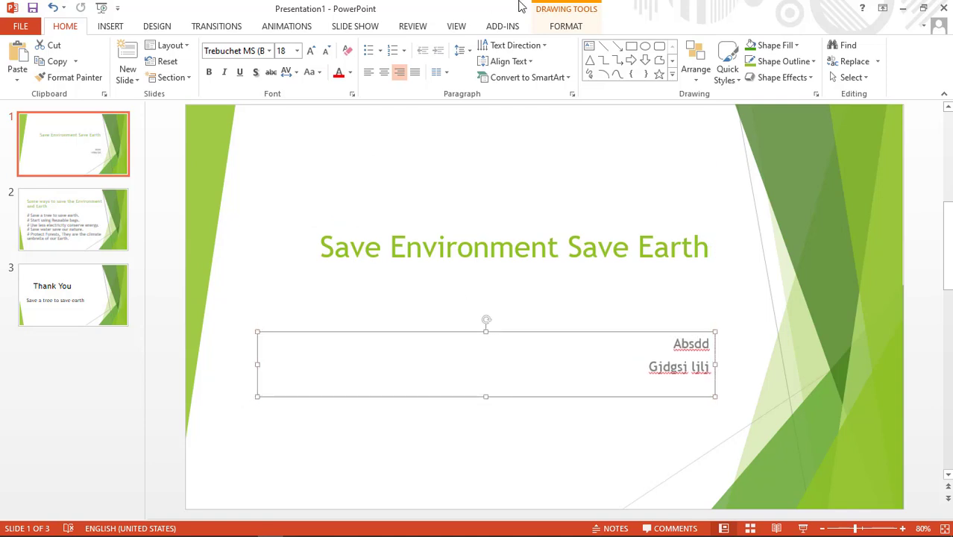
left_click(382, 237)
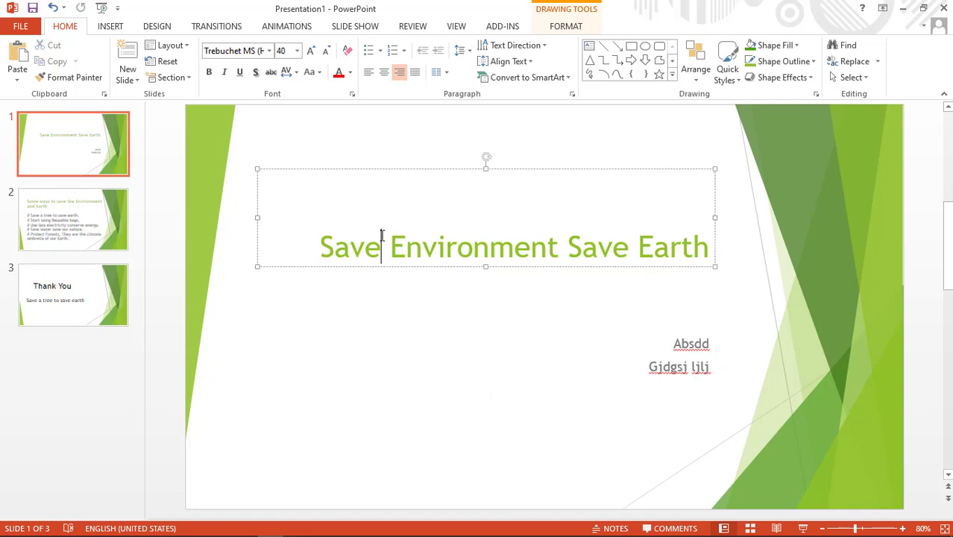
left_click(573, 31)
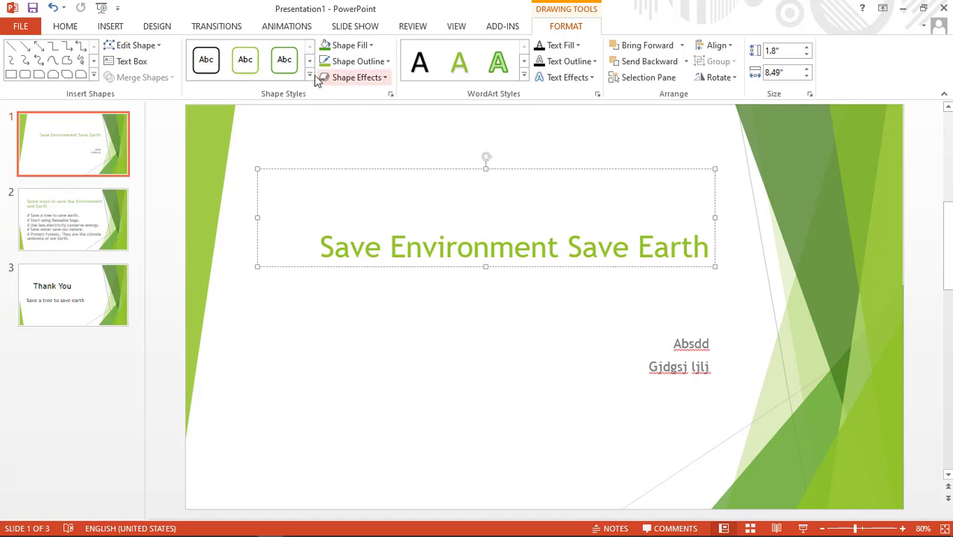
- Give the title a green shape style and WordArt text with yellow fill and light blue outline
left_click(310, 78)
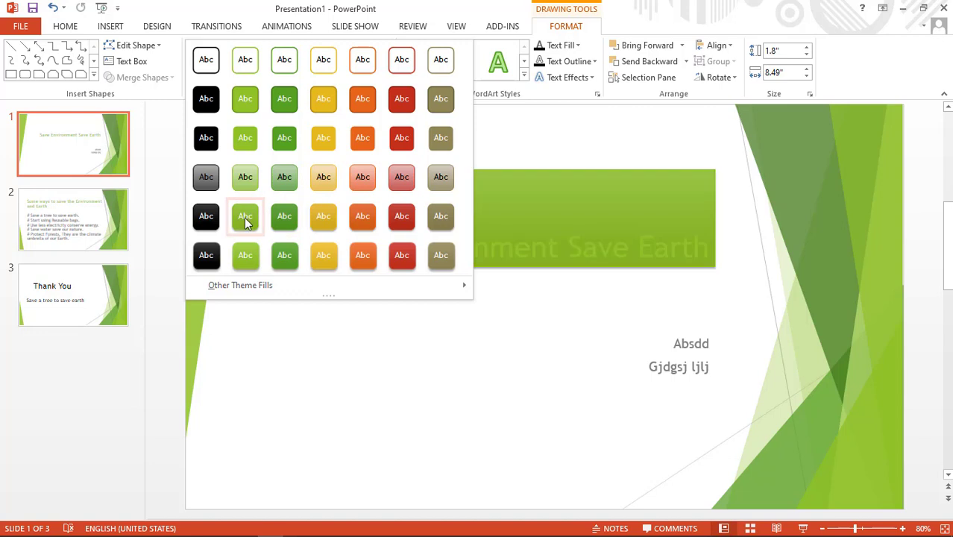
left_click(282, 215)
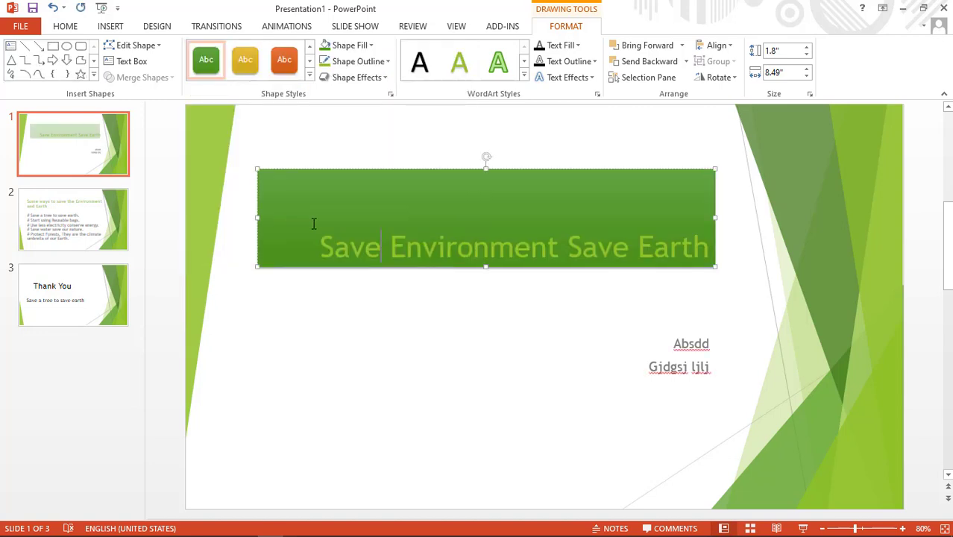
left_click_drag(343, 248, 710, 250)
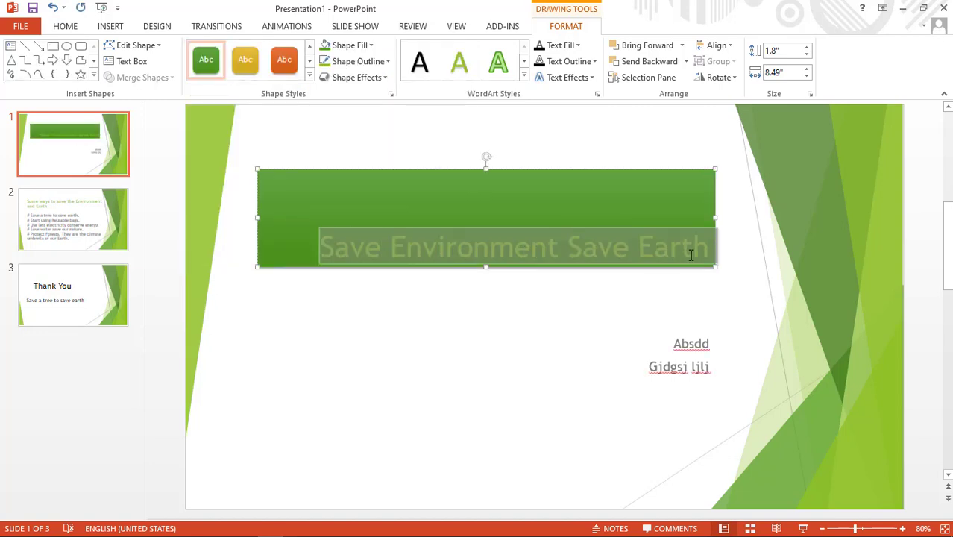
left_click(524, 81)
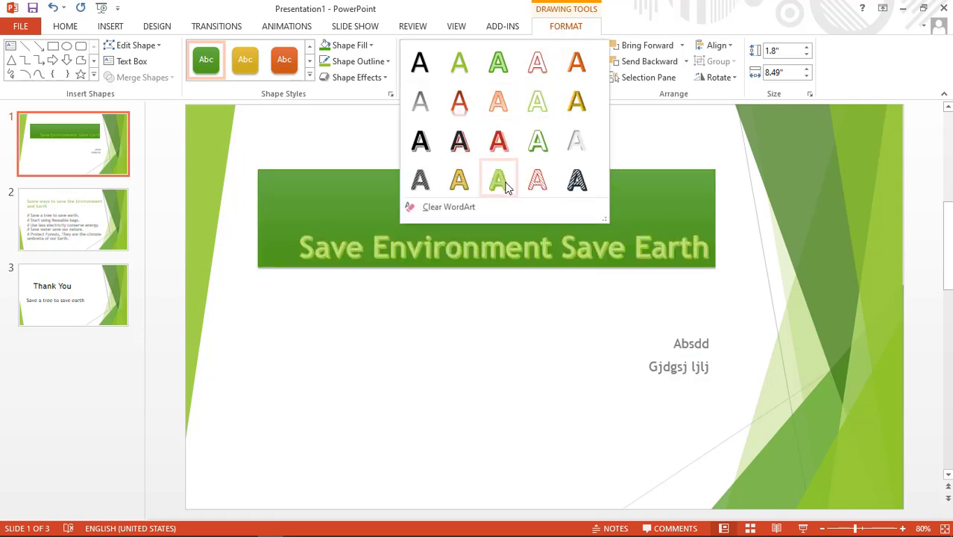
left_click(501, 143)
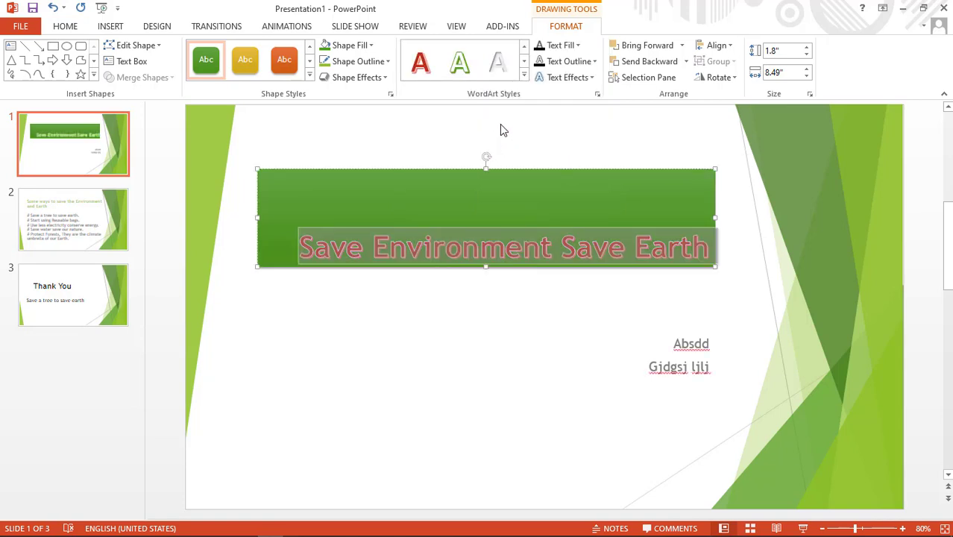
left_click(572, 48)
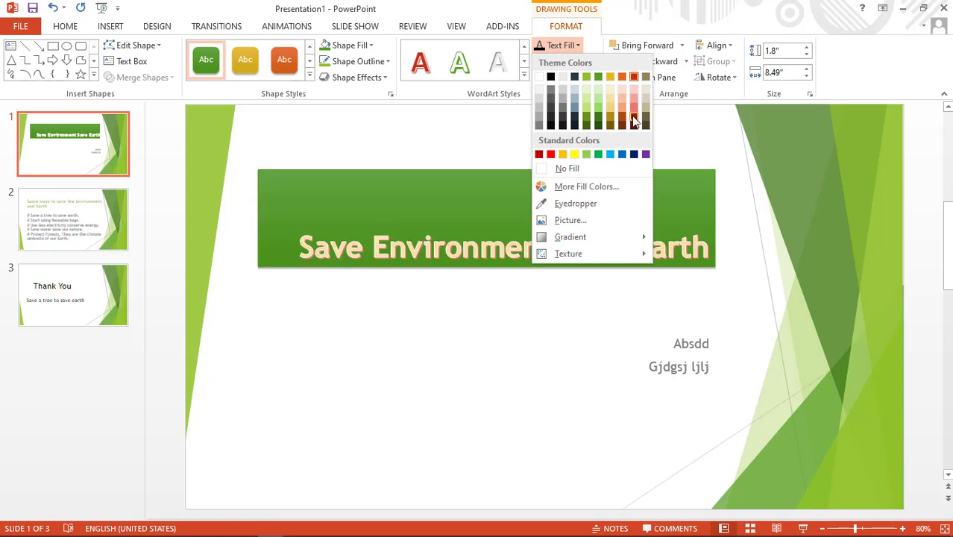
left_click(575, 154)
left_click(566, 62)
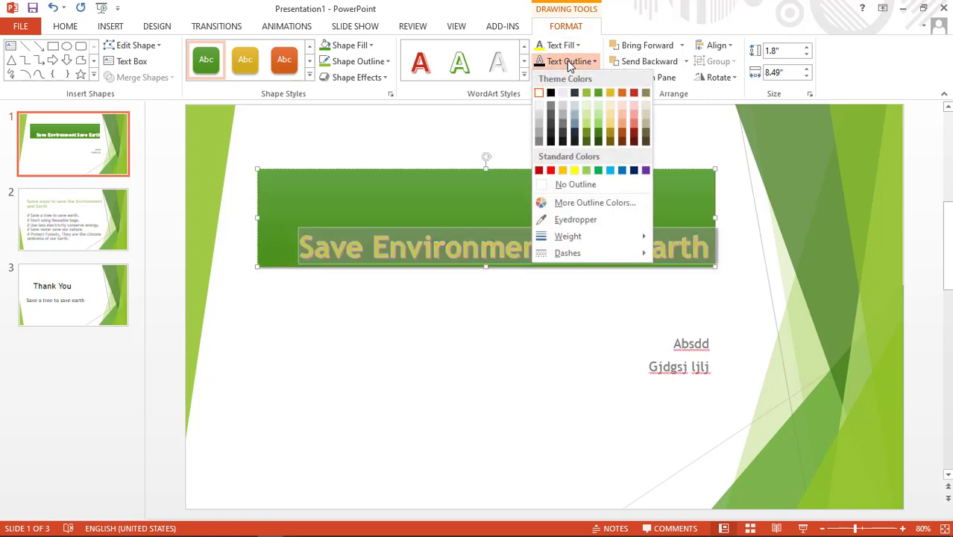
left_click(609, 171)
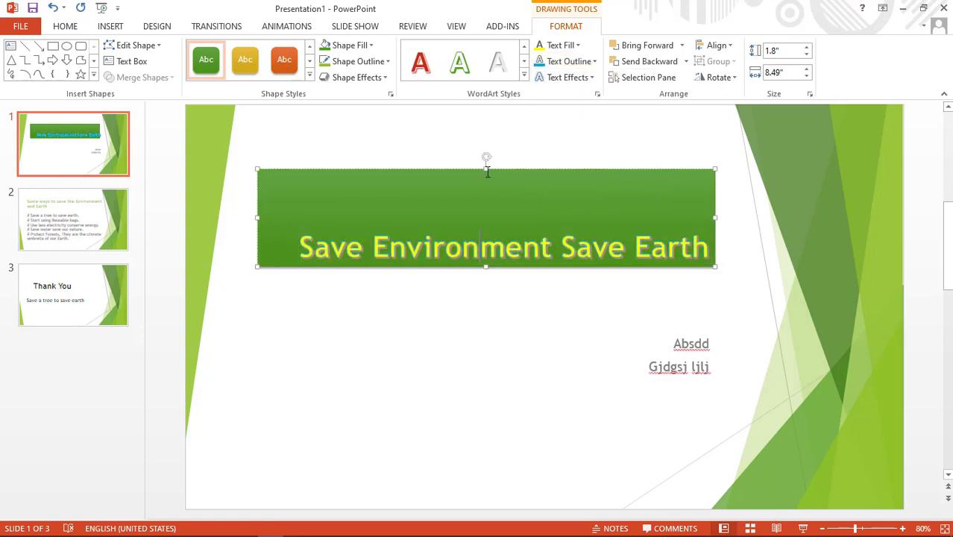
- Slim the title banner from the top and raise the subtitle box beneath it
mouse_move(486, 170)
left_mouse_down()
mouse_move(486, 223)
mouse_move(468, 181)
mouse_move(478, 174)
left_mouse_up()
left_click(663, 343)
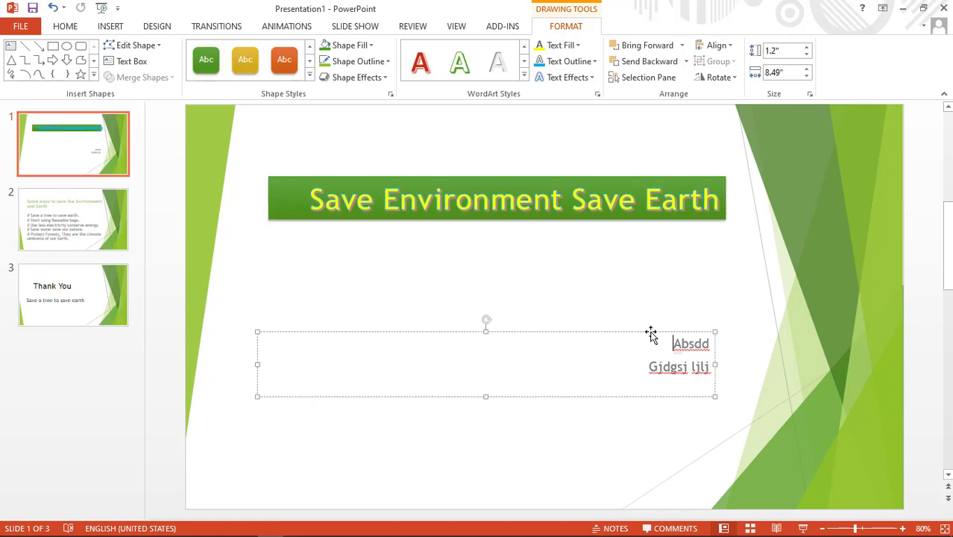
left_click_drag(650, 334, 660, 270)
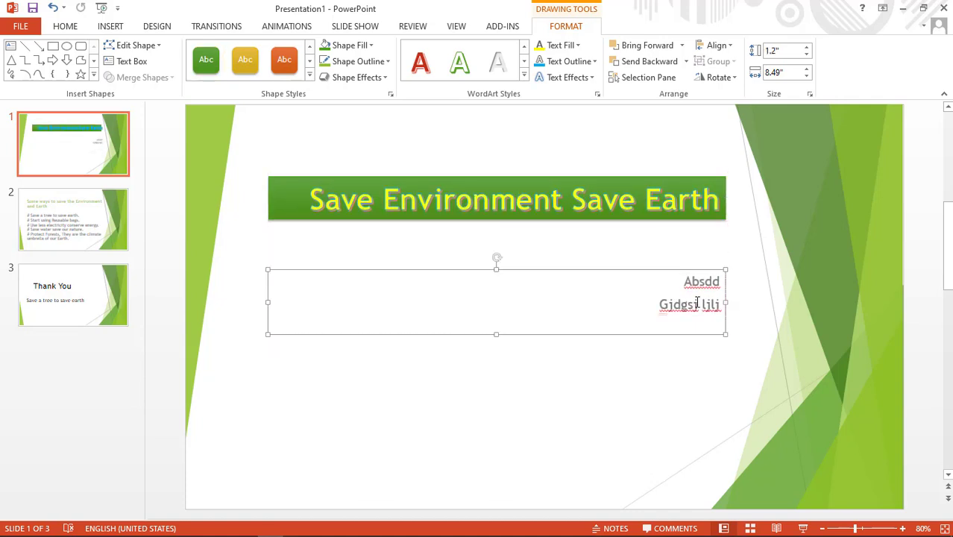
left_click(559, 363)
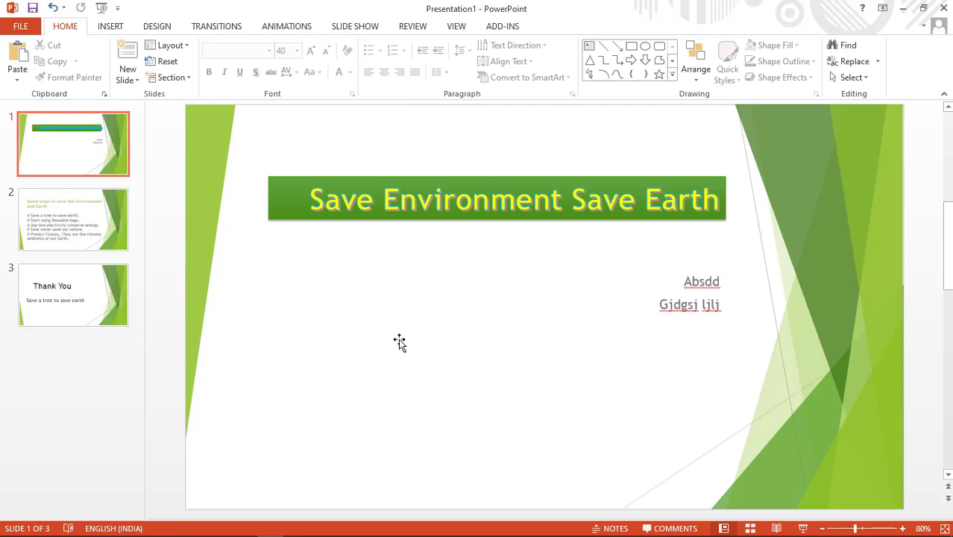
- Insert the tree picture on slide 1, resize it to 3.69 x 2.95 inches, and move it lower left
left_click(110, 27)
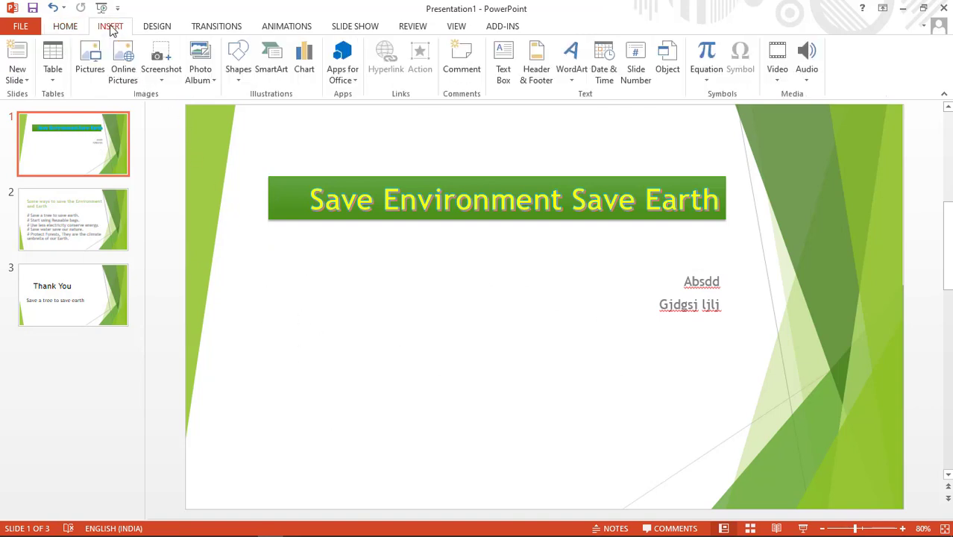
left_click(96, 68)
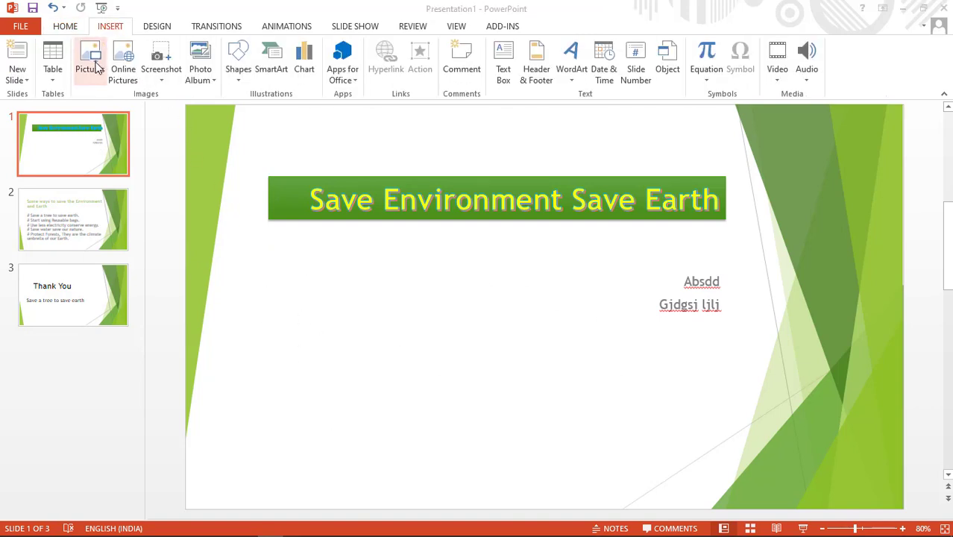
left_click(90, 205)
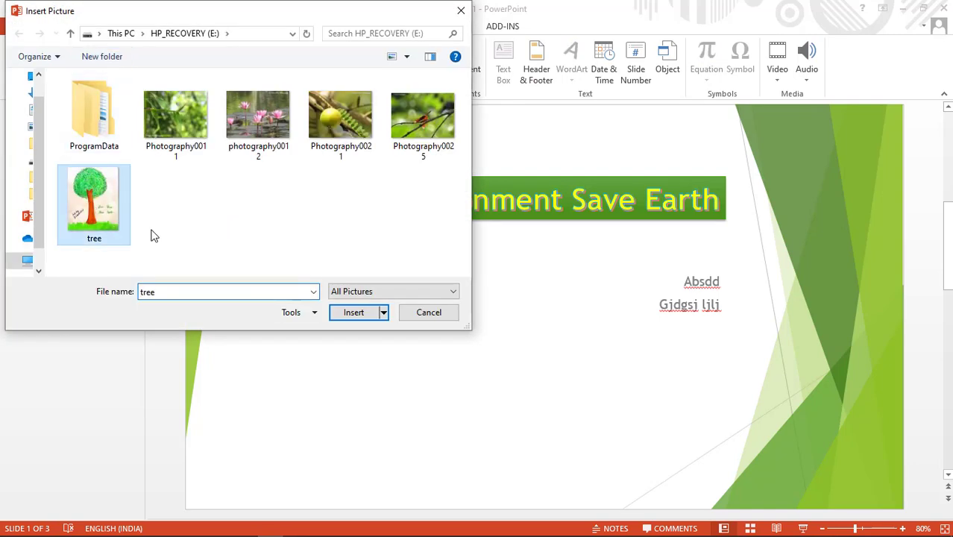
left_click(348, 312)
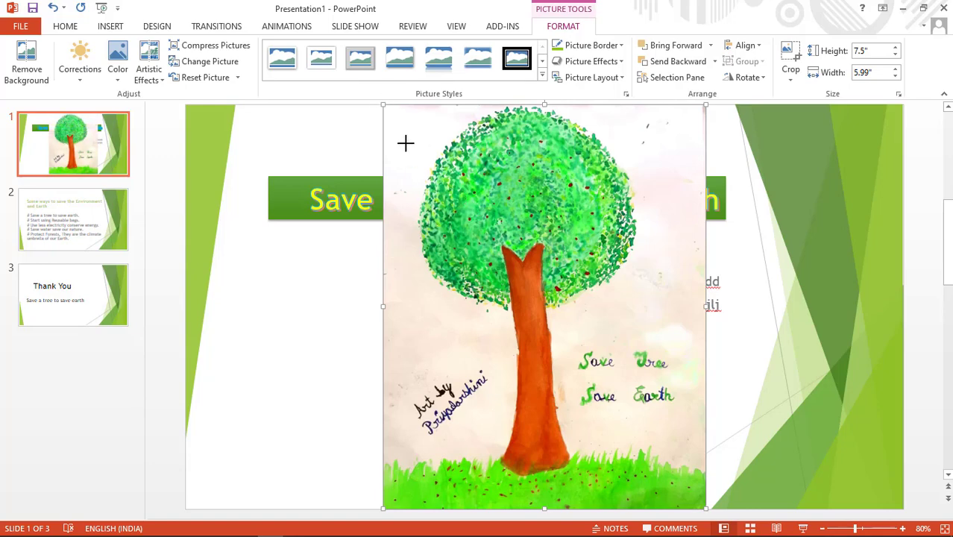
mouse_move(405, 142)
left_mouse_down()
mouse_move(546, 379)
mouse_move(545, 313)
left_mouse_up()
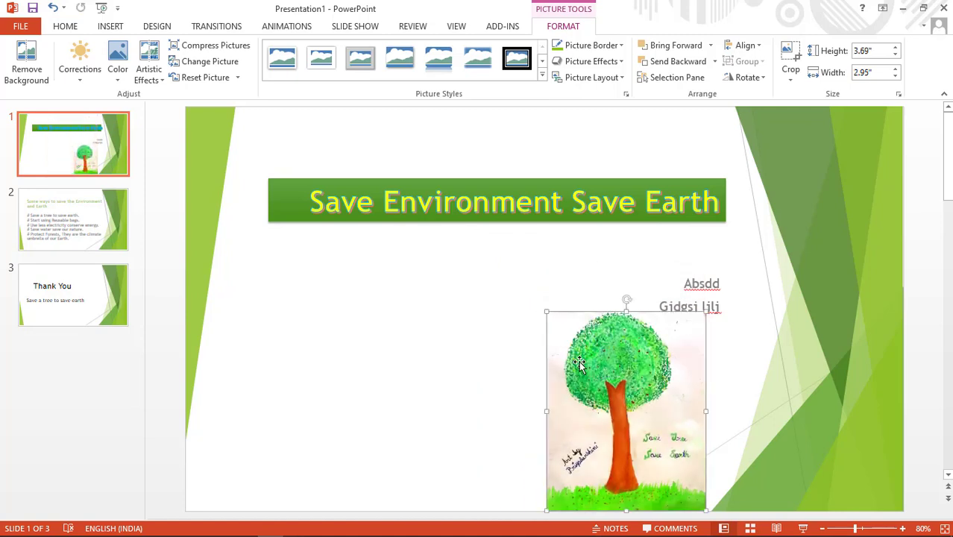
left_click_drag(579, 357, 336, 319)
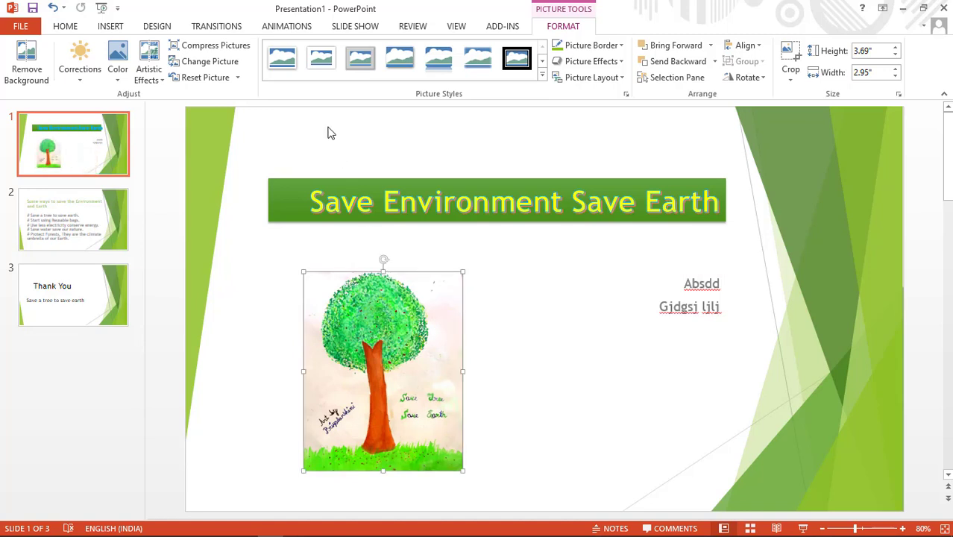
- Apply the Simple Frame, Black picture style to the tree picture on slide 1
left_click(542, 79)
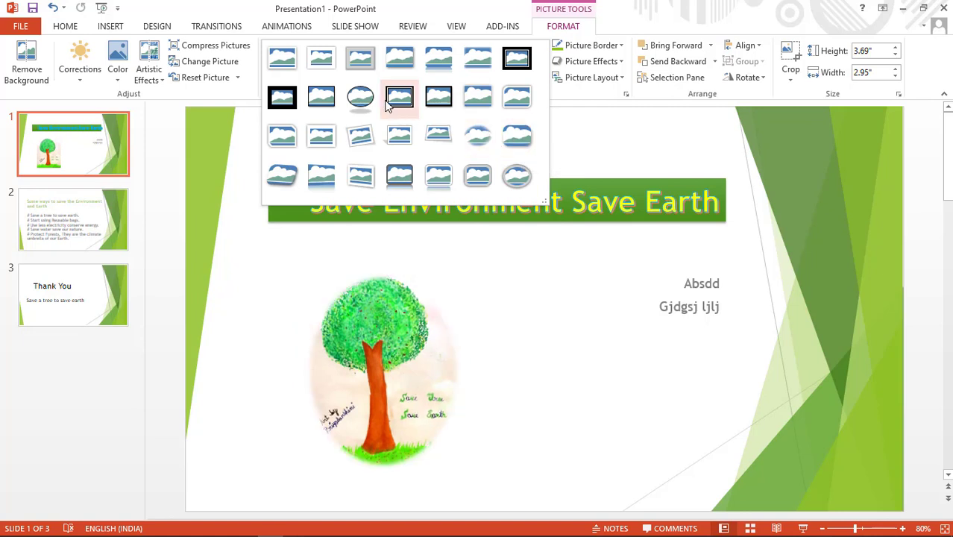
left_click(323, 100)
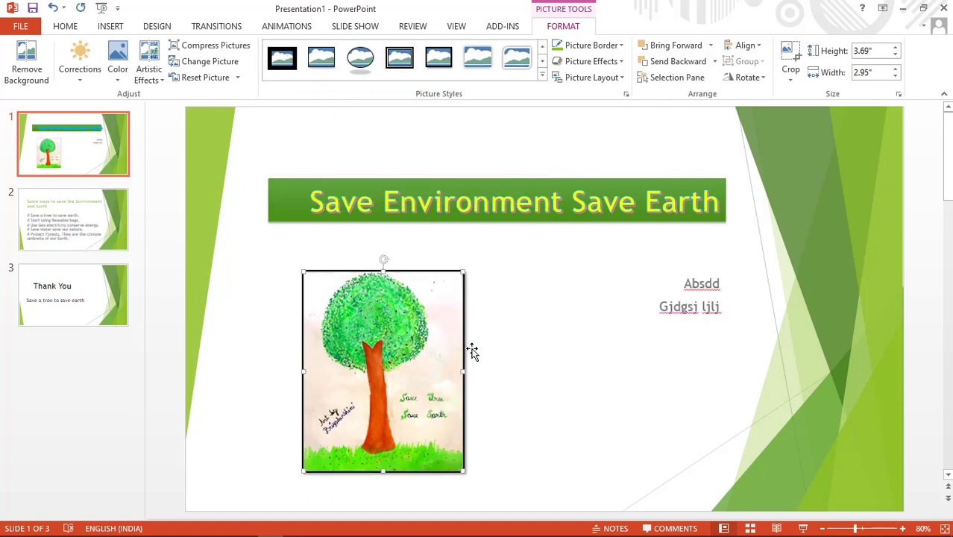
left_click(552, 328)
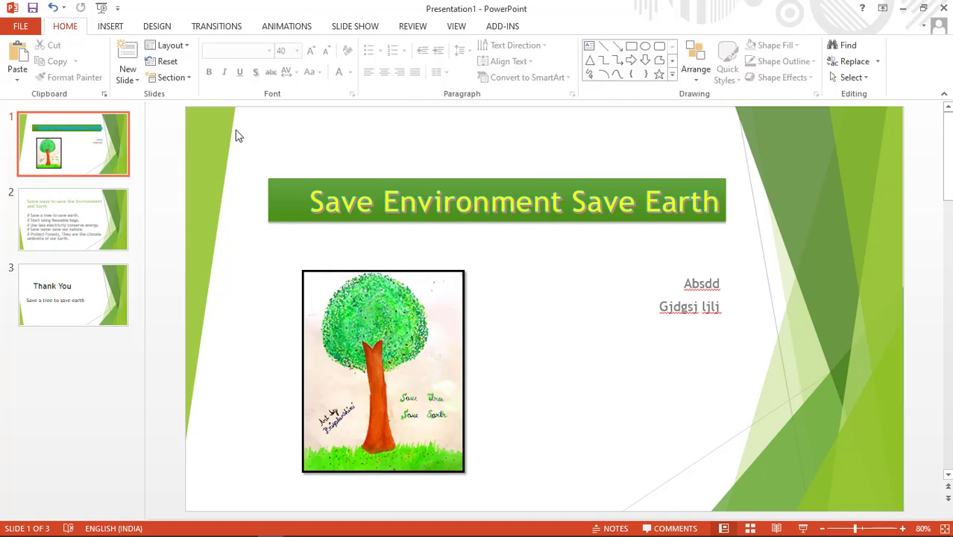
- On slide 2, insert the photography0012 lotus photo and shrink it to a small size
left_click(99, 211)
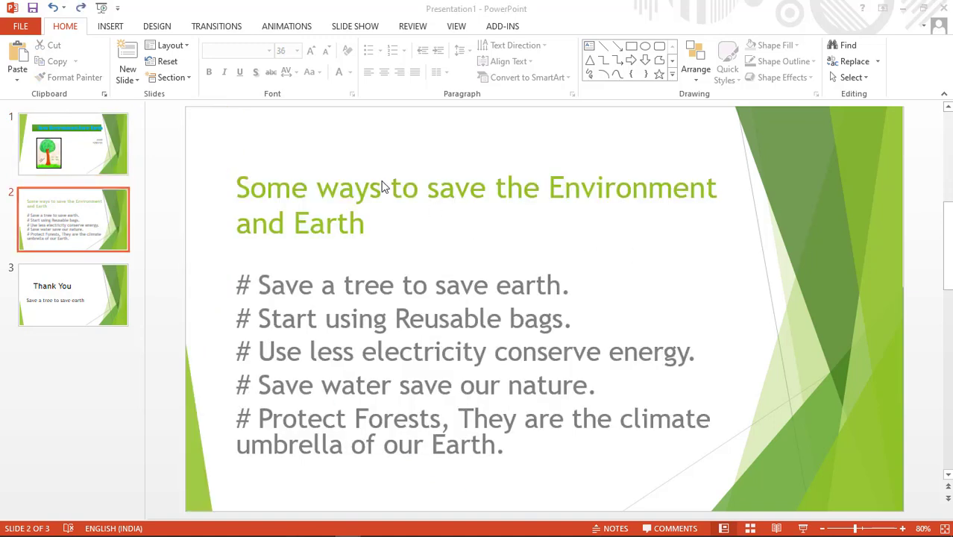
left_click(110, 28)
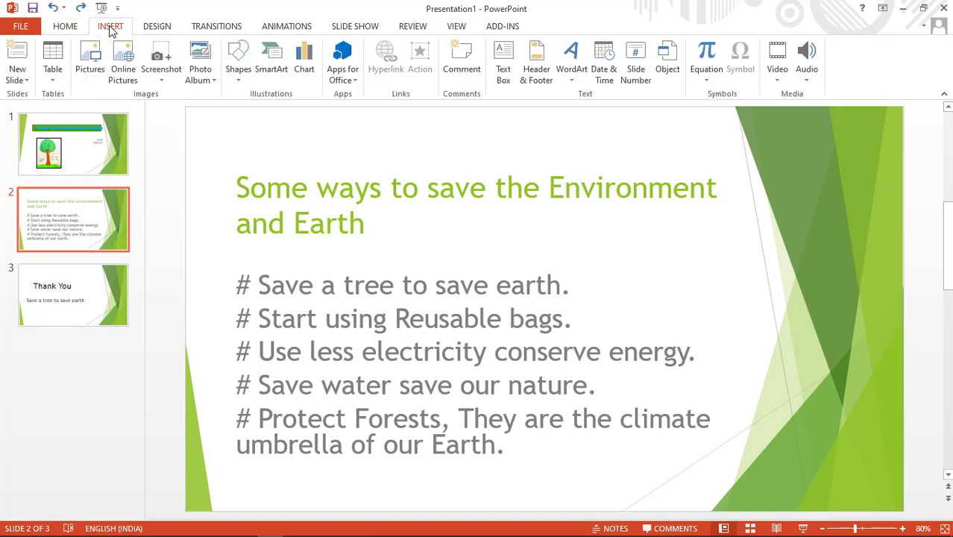
left_click(89, 77)
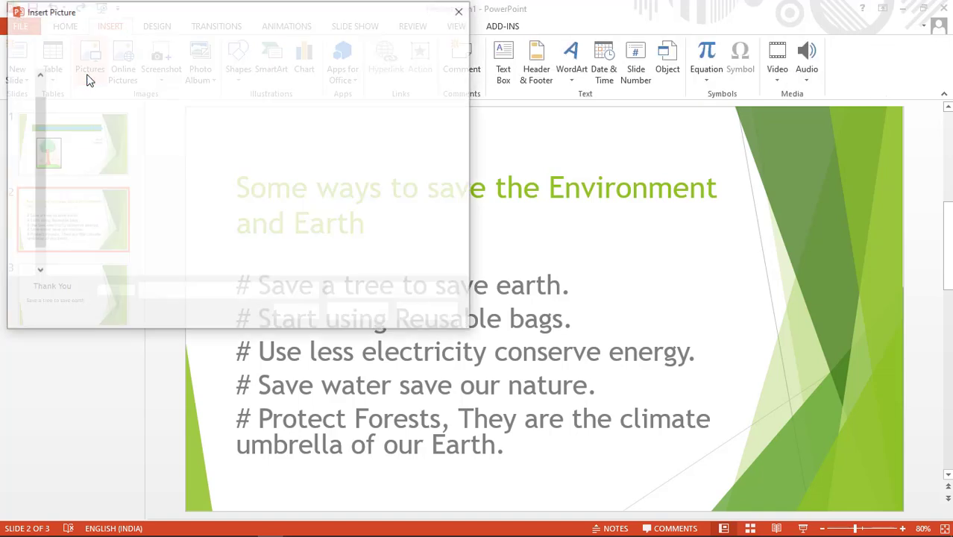
left_click(261, 134)
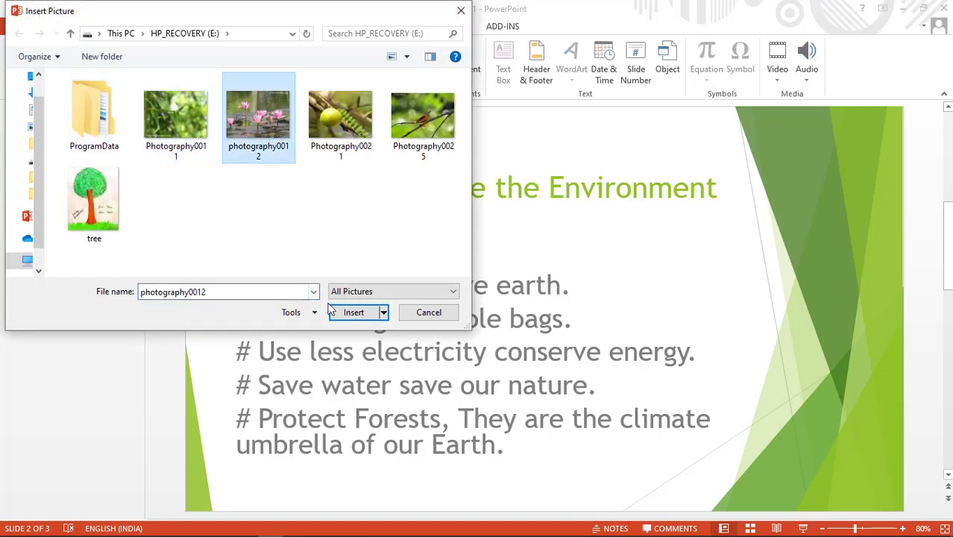
left_click(352, 314)
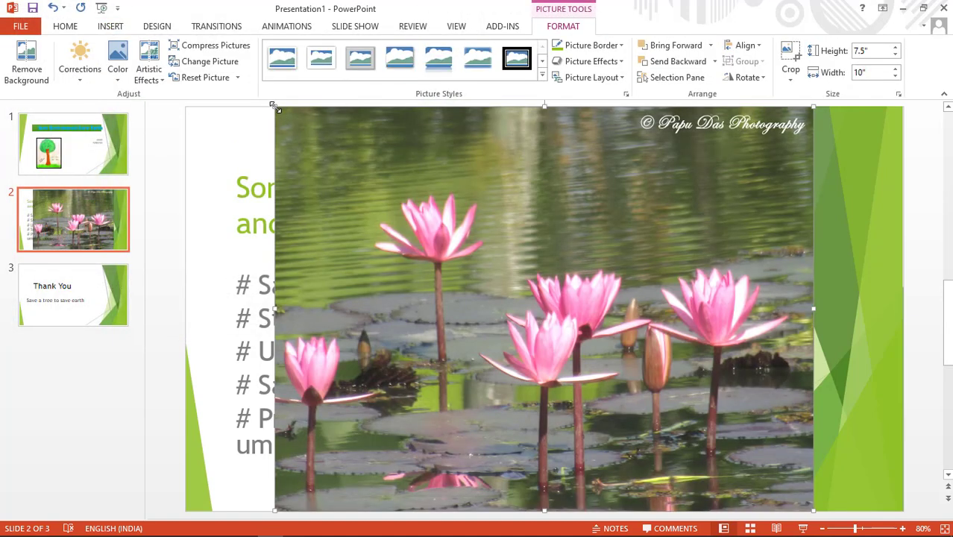
mouse_move(276, 107)
left_mouse_down()
mouse_move(433, 263)
mouse_move(713, 460)
mouse_move(775, 253)
mouse_move(685, 258)
left_mouse_up()
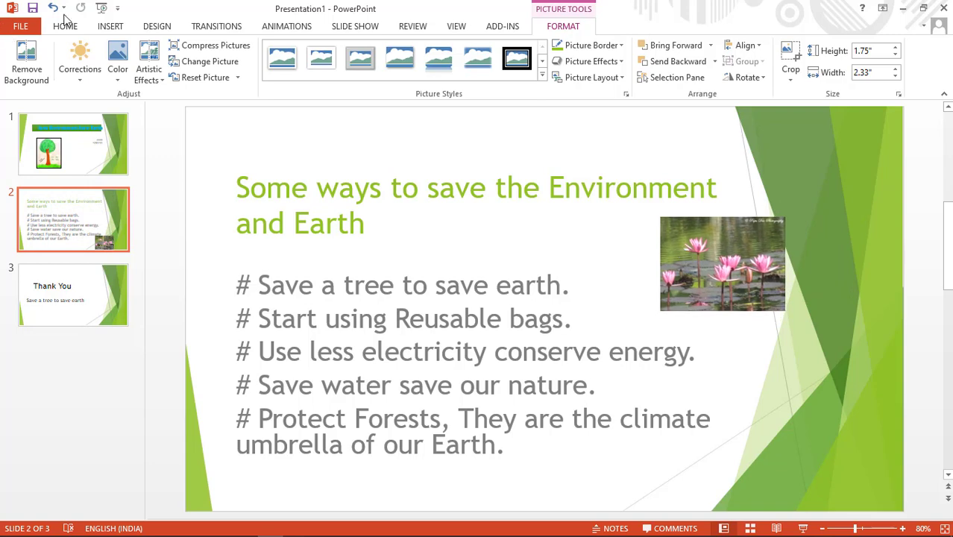
- Insert the Photography0025 dragonfly photo, shrink it to 1.54" by 2.18", and set it beside the lotus
left_click(112, 26)
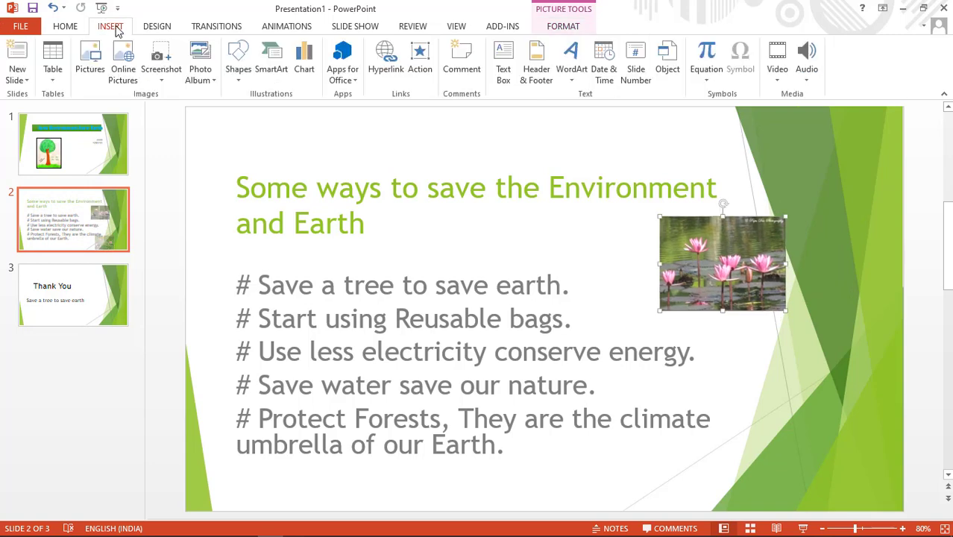
left_click(88, 72)
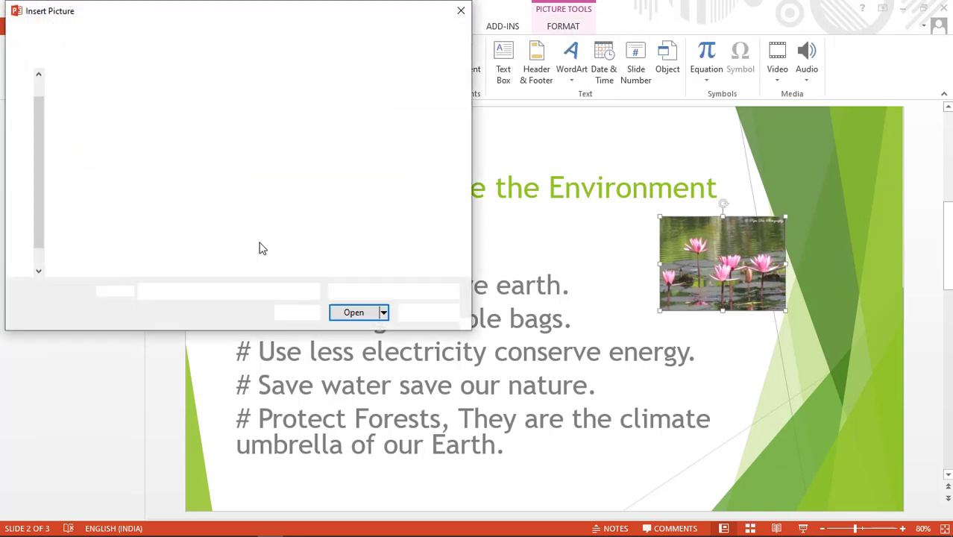
left_click(429, 123)
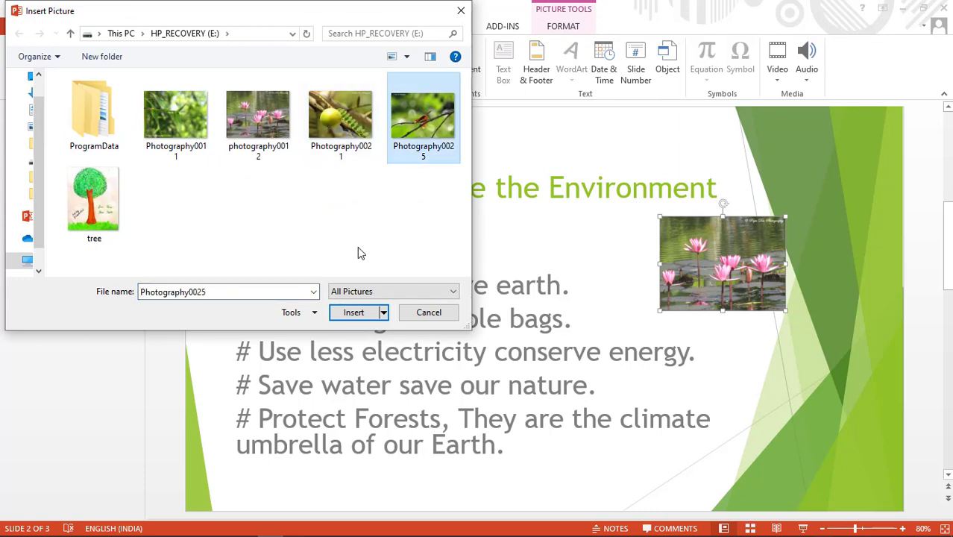
left_click(349, 317)
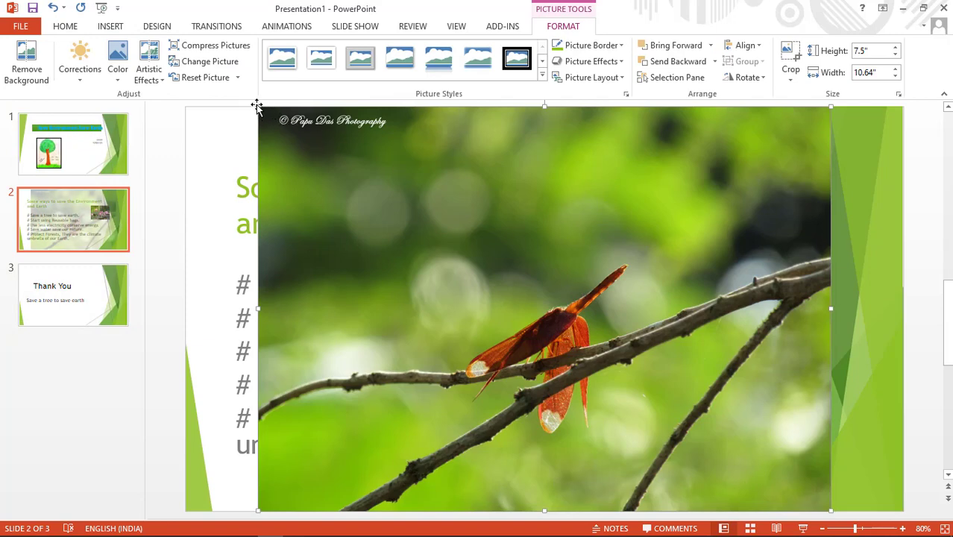
mouse_move(258, 106)
left_mouse_down()
mouse_move(552, 338)
mouse_move(712, 429)
left_mouse_up()
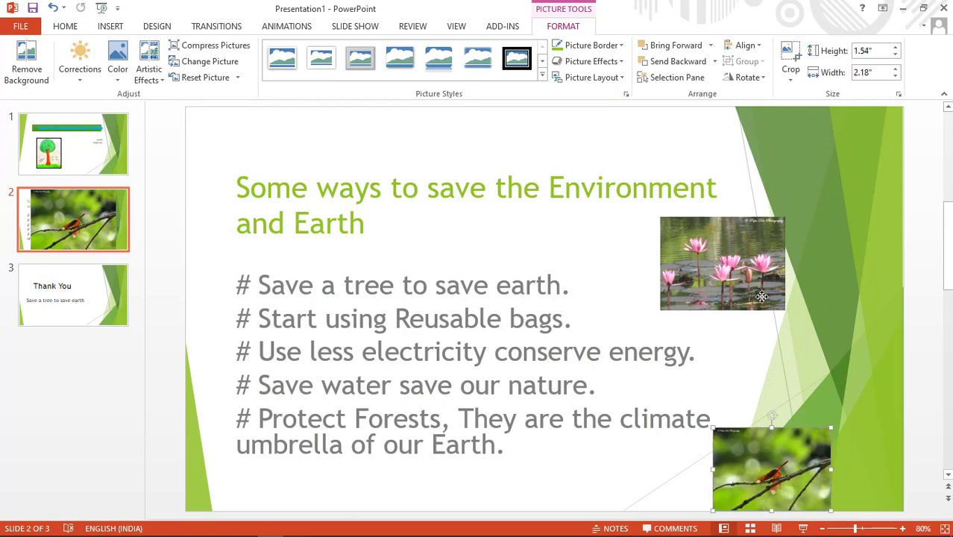
left_click_drag(761, 296, 761, 307)
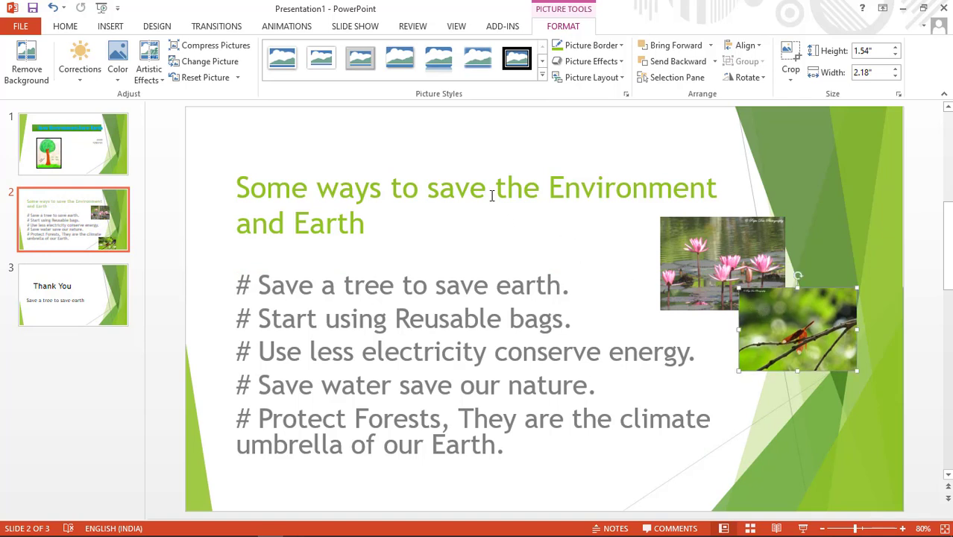
- Give the slide 2 title box a blue shape fill after trying a green shape style
left_click(235, 184)
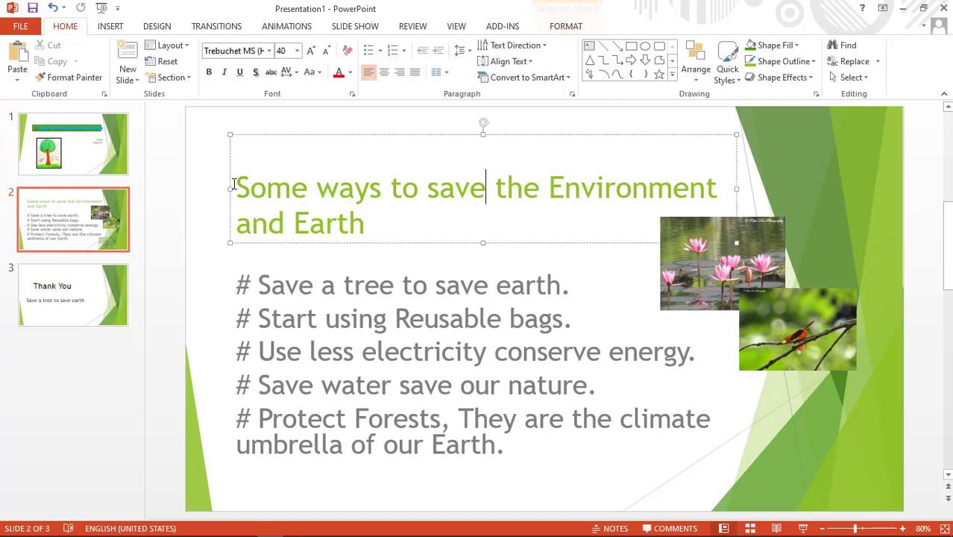
left_click_drag(276, 201, 365, 223)
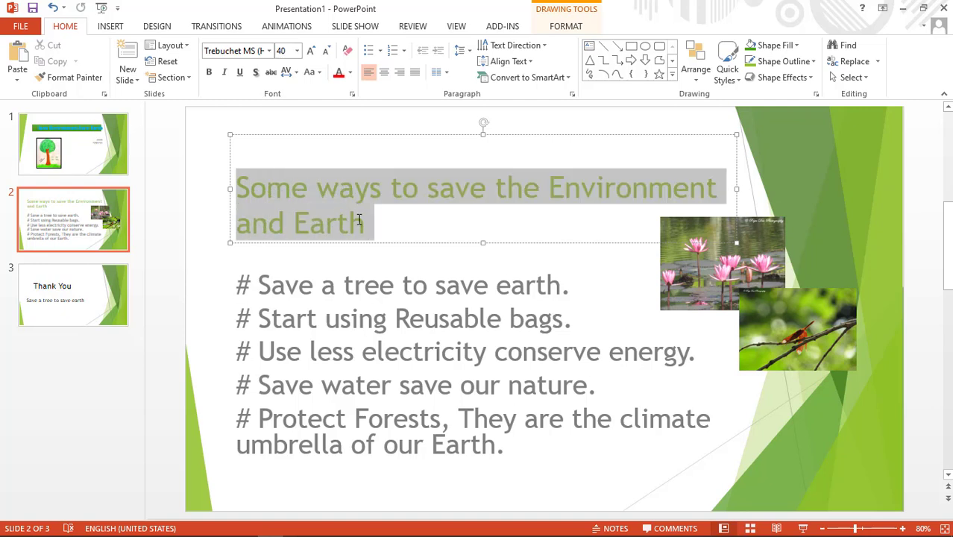
left_click(571, 26)
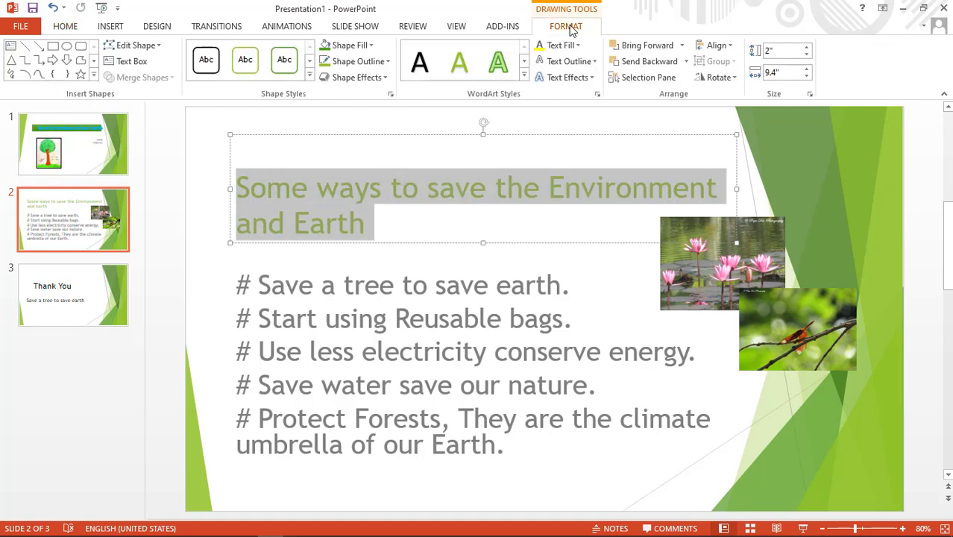
left_click(310, 74)
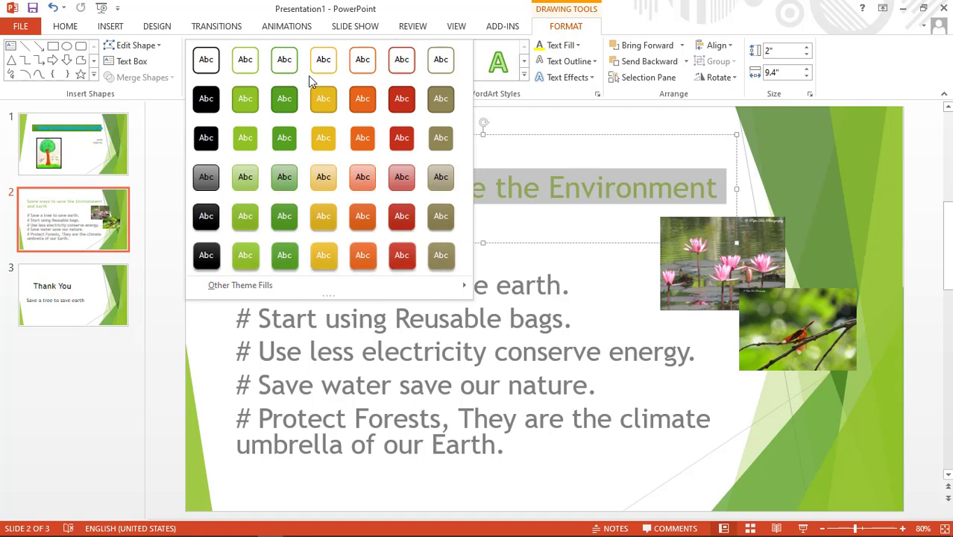
left_click(245, 141)
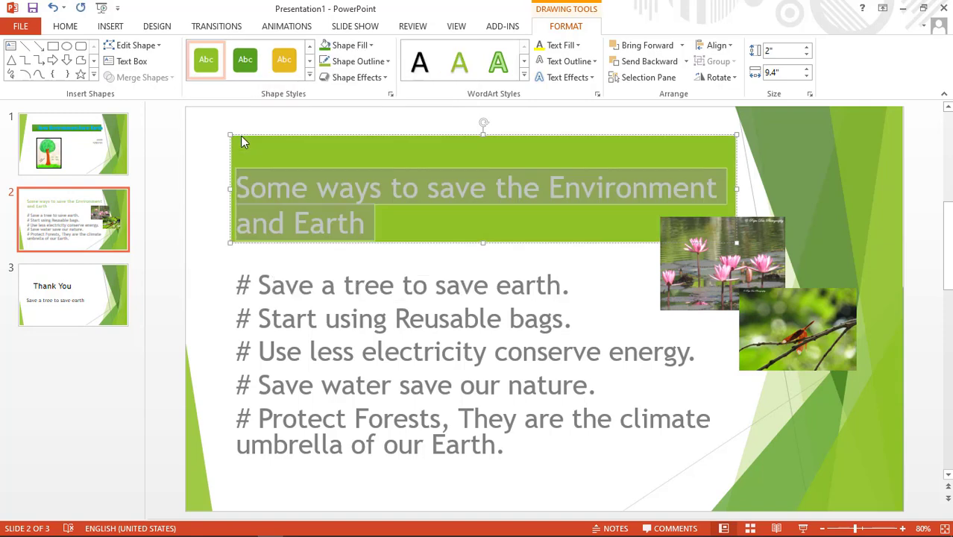
left_click(344, 47)
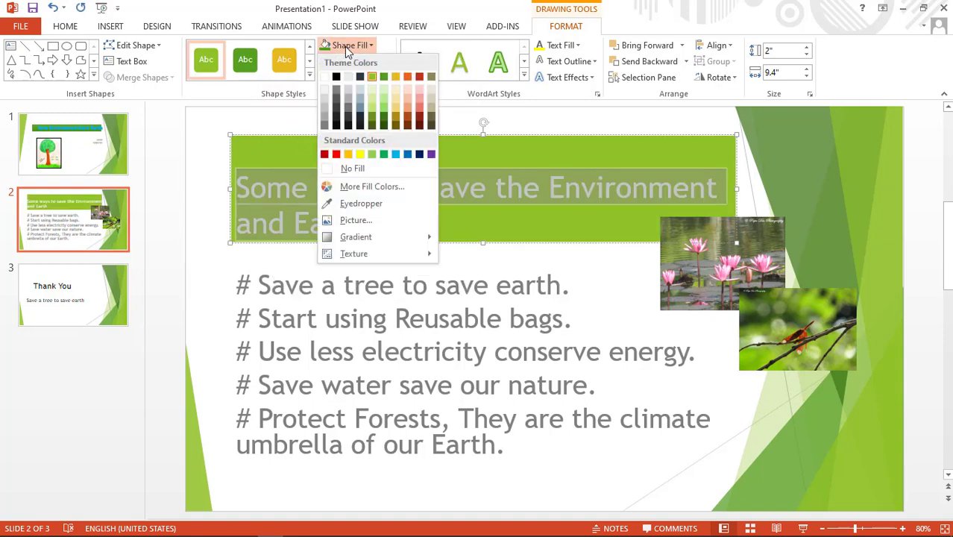
left_click(407, 155)
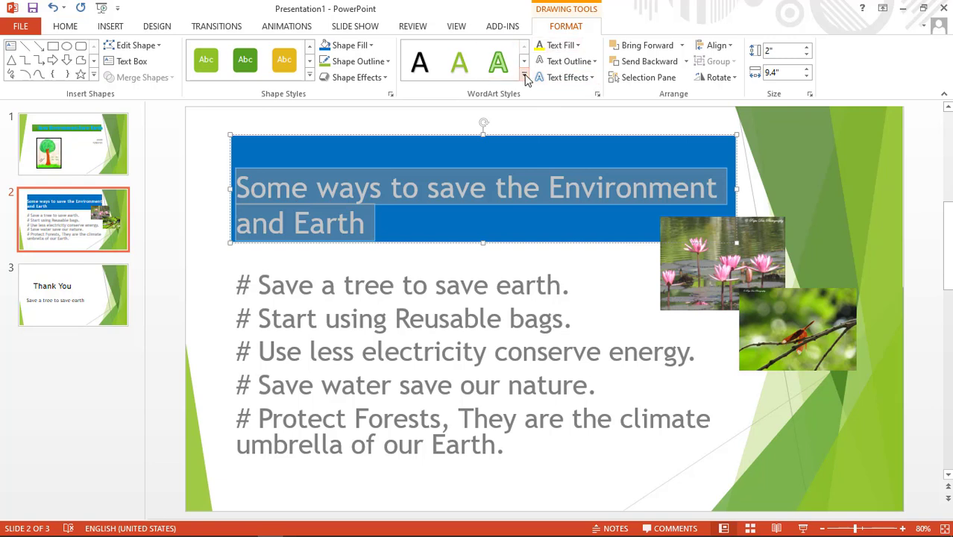
- Style the title as WordArt with yellow text and an Offset Bottom shadow
left_click(524, 76)
left_click(540, 143)
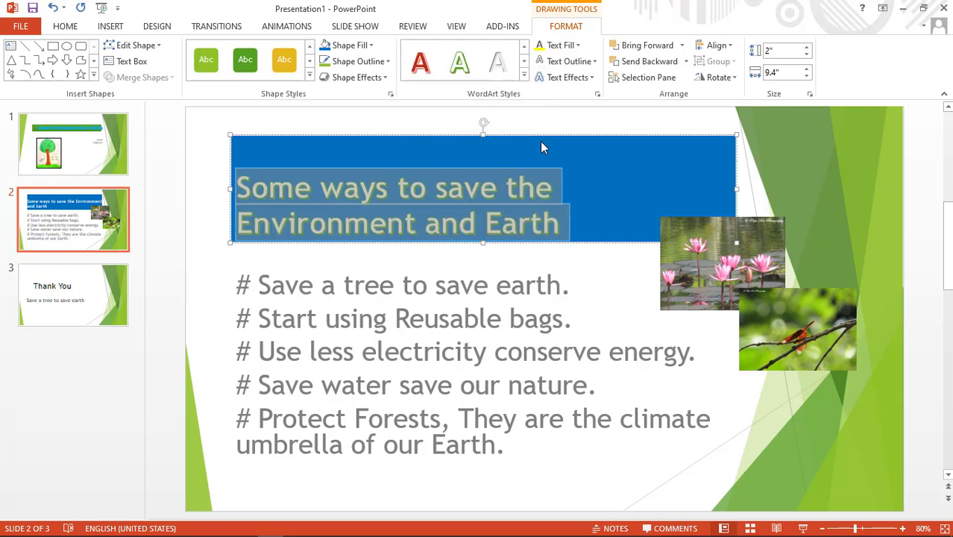
left_click(574, 46)
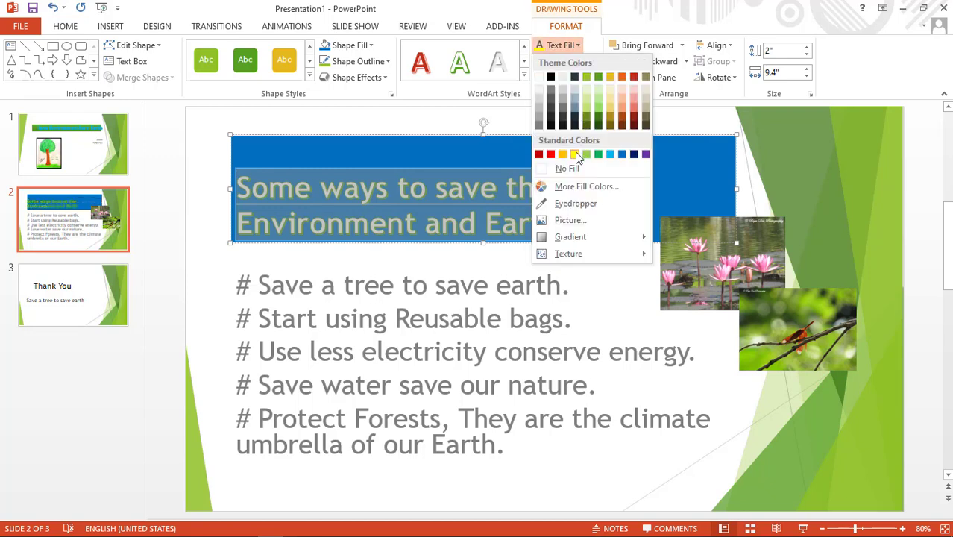
left_click(575, 154)
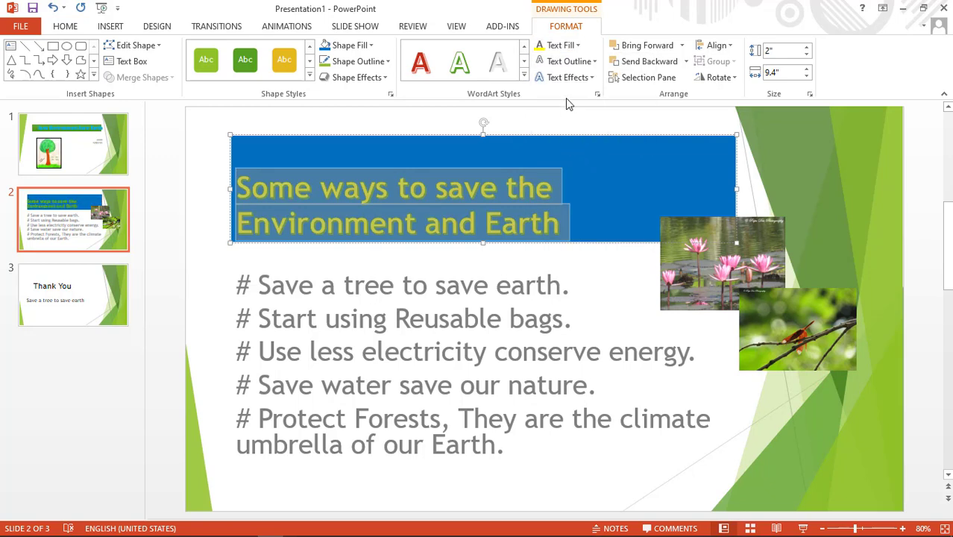
left_click(581, 79)
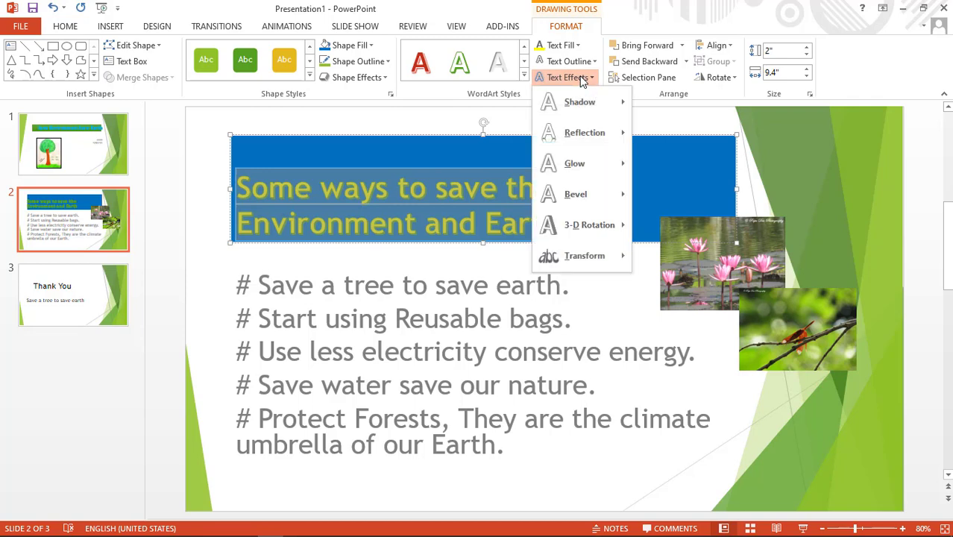
mouse_move(578, 107)
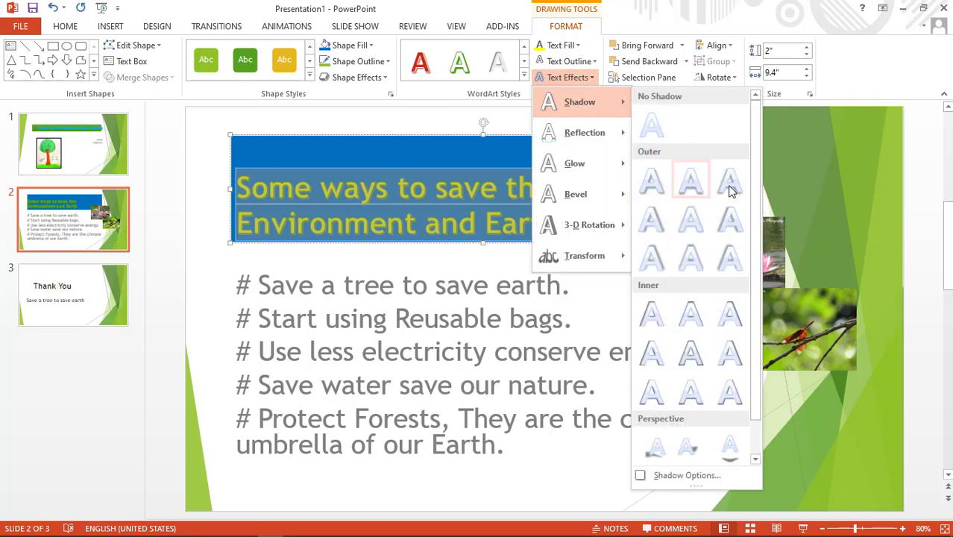
left_click(686, 194)
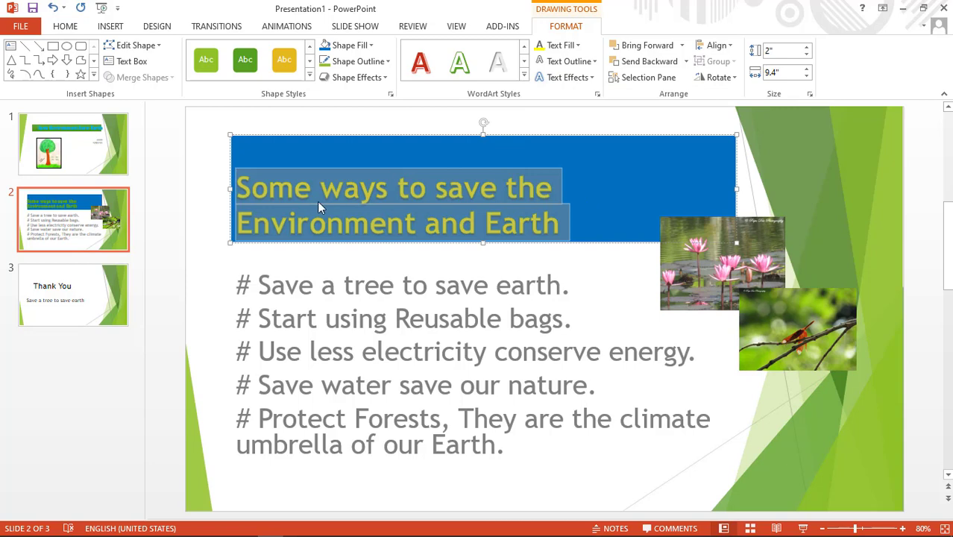
left_click(584, 197)
left_click_drag(237, 188, 533, 222)
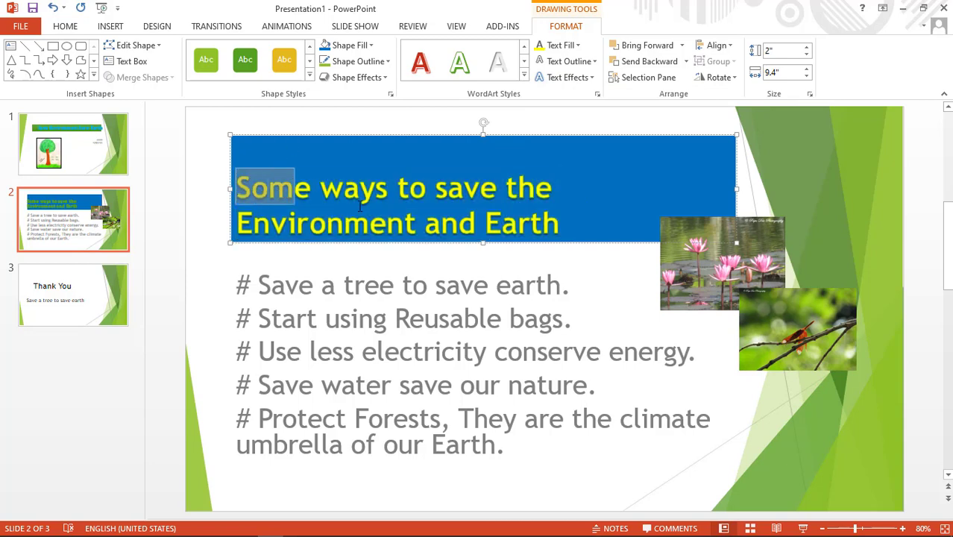
left_click(67, 27)
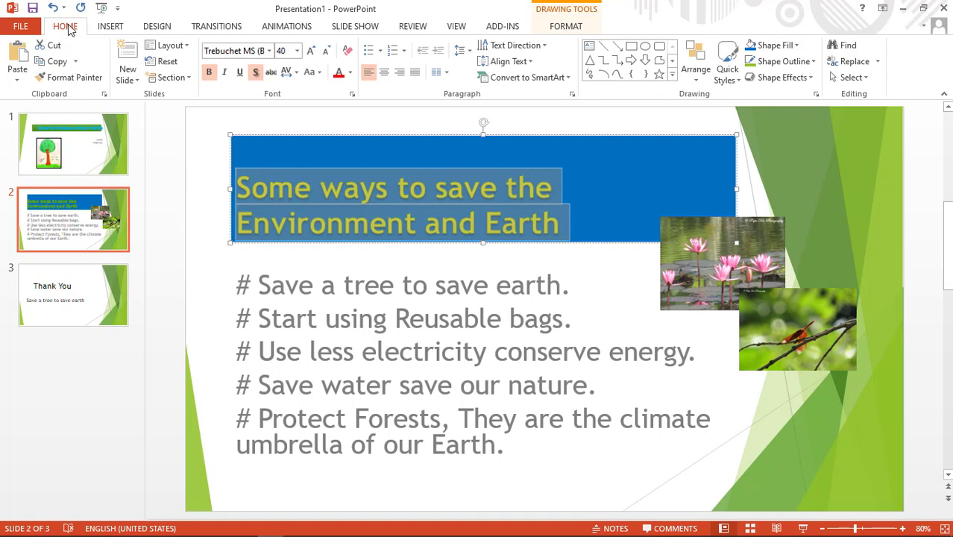
- Shrink the slide 2 title to 22 pt, centre it, and move its blue bar near the top
left_click(325, 52)
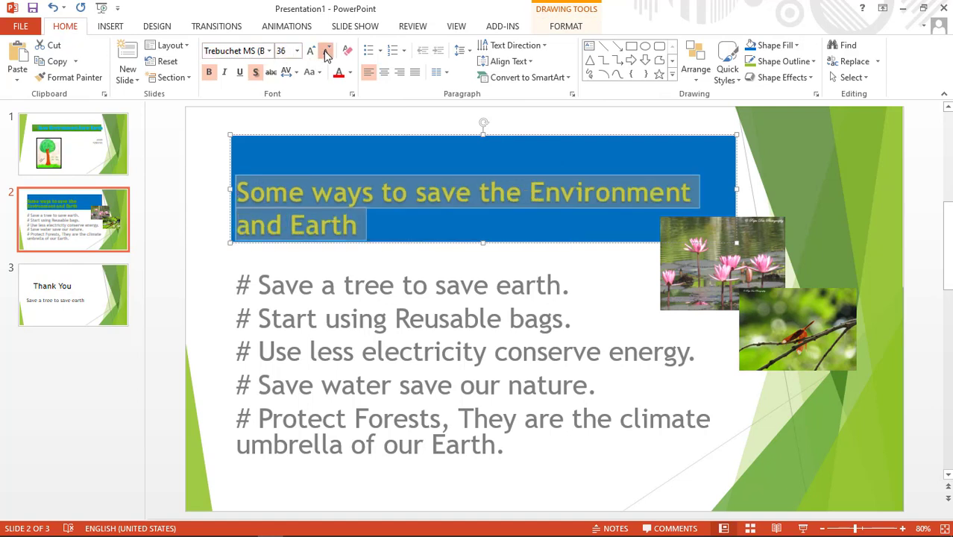
left_click(326, 53)
left_click(326, 52)
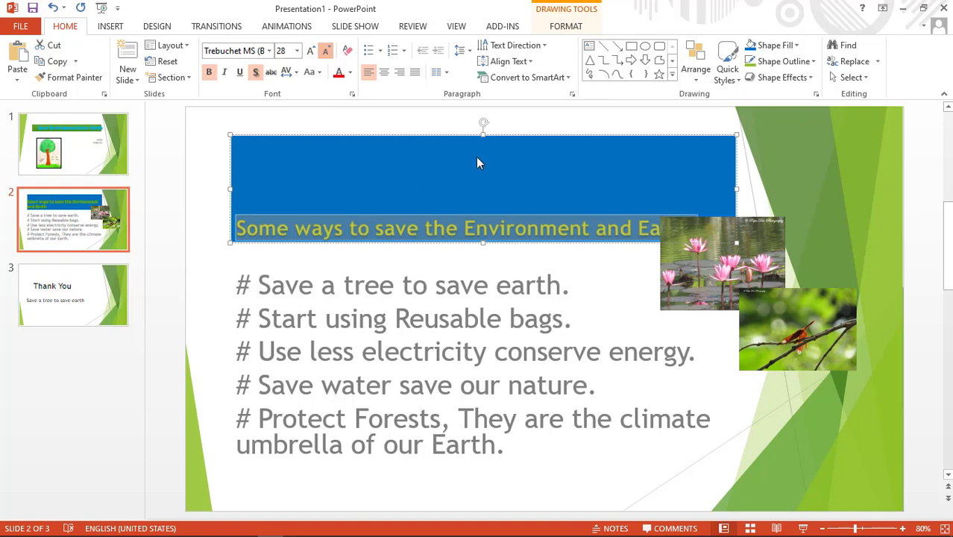
key("ctrl+shift+comma")
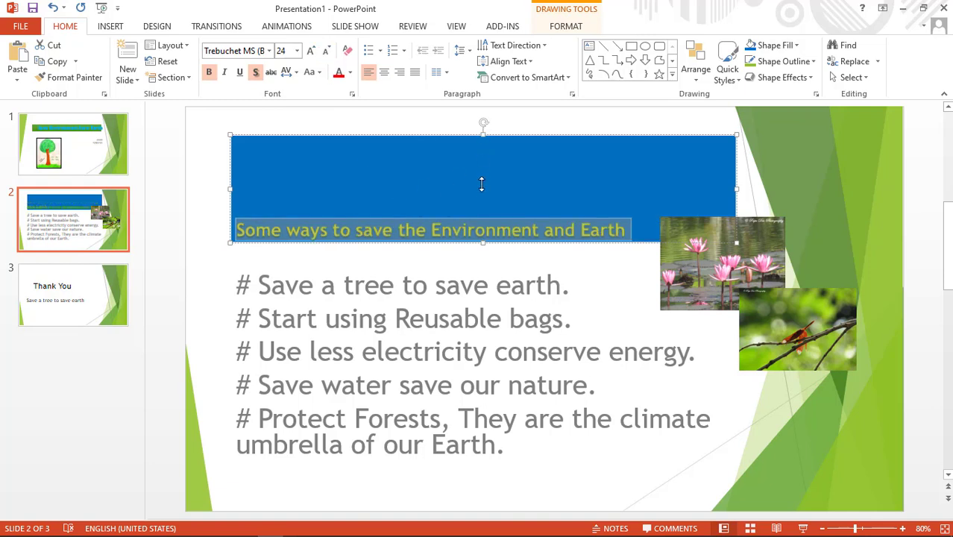
key("ctrl+shift+comma")
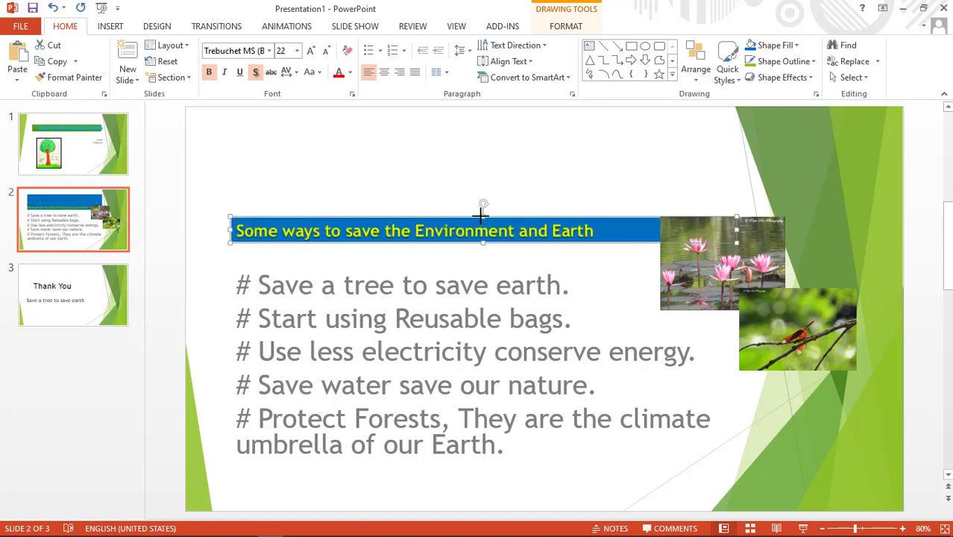
left_click(384, 72)
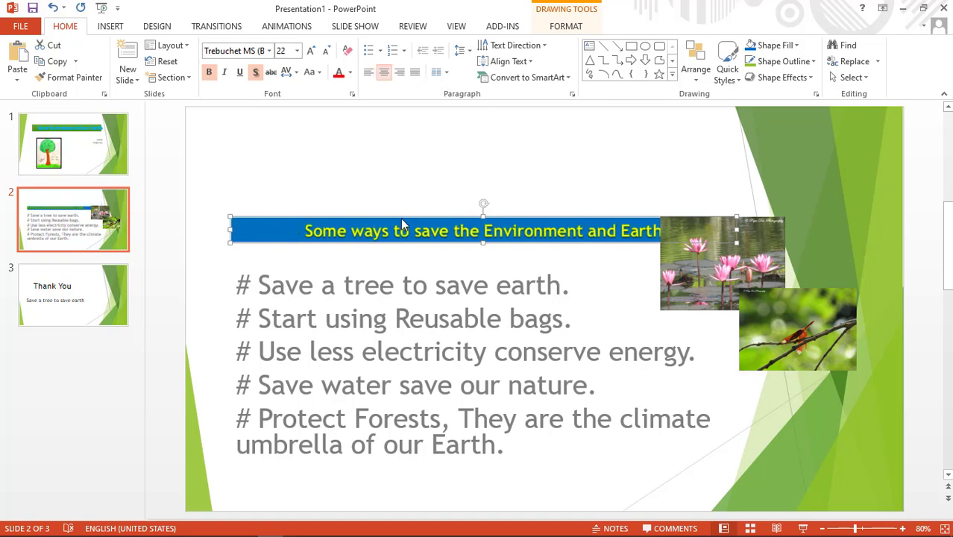
left_click_drag(401, 225, 398, 154)
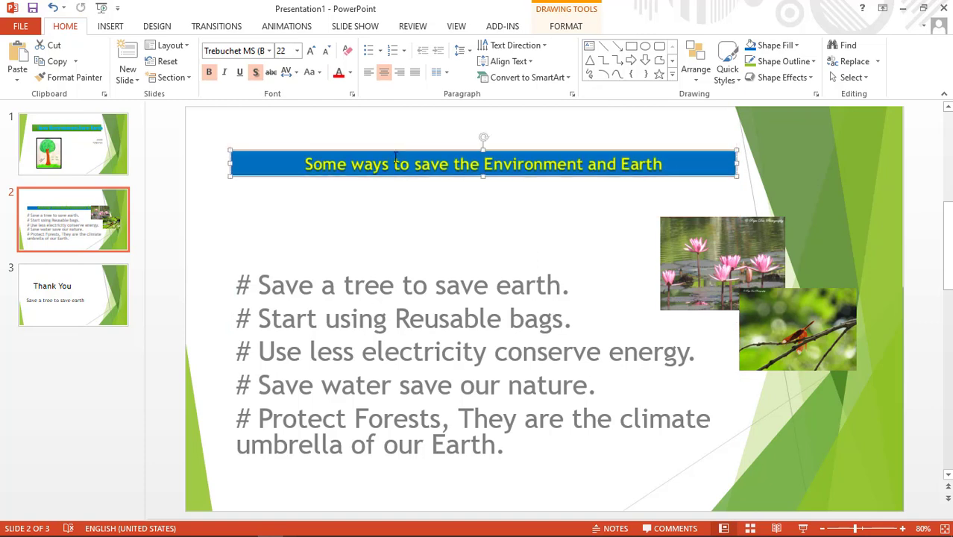
left_click_drag(240, 284, 535, 458)
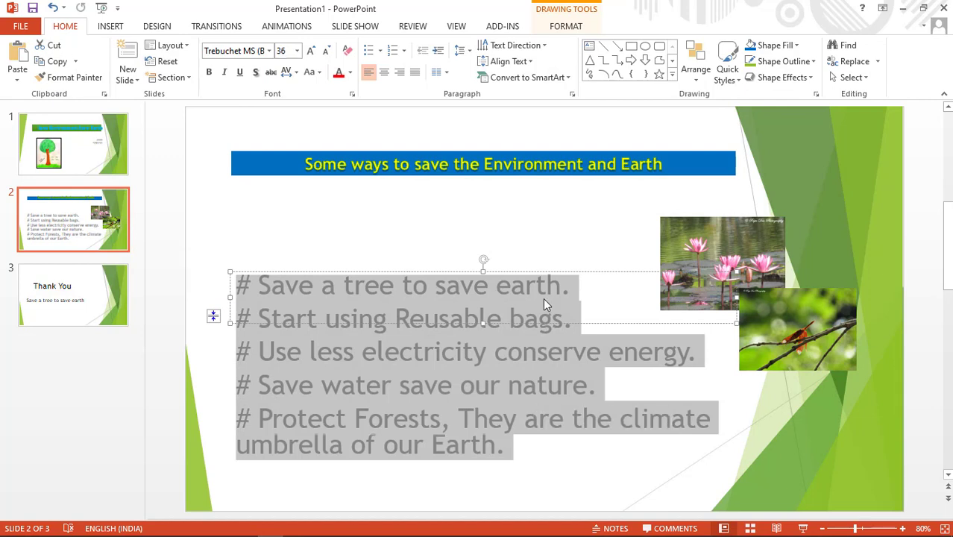
- Try a red WordArt style and a new colour on the bullets, then clear the WordArt
left_click(573, 26)
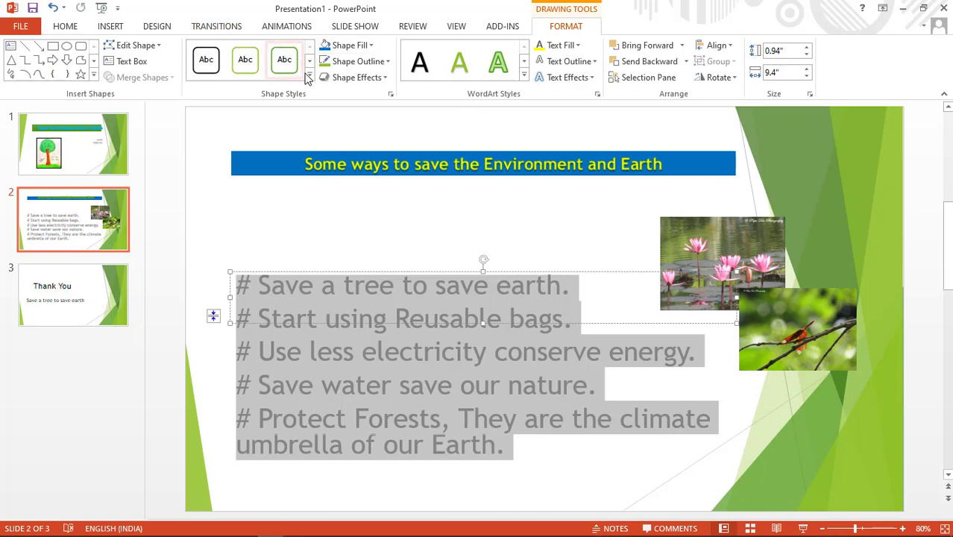
left_click(524, 75)
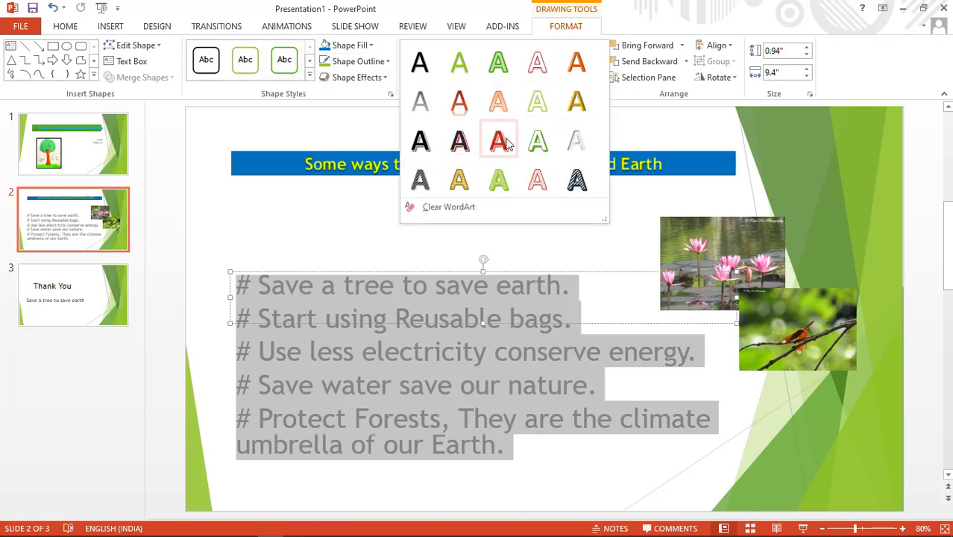
left_click(506, 144)
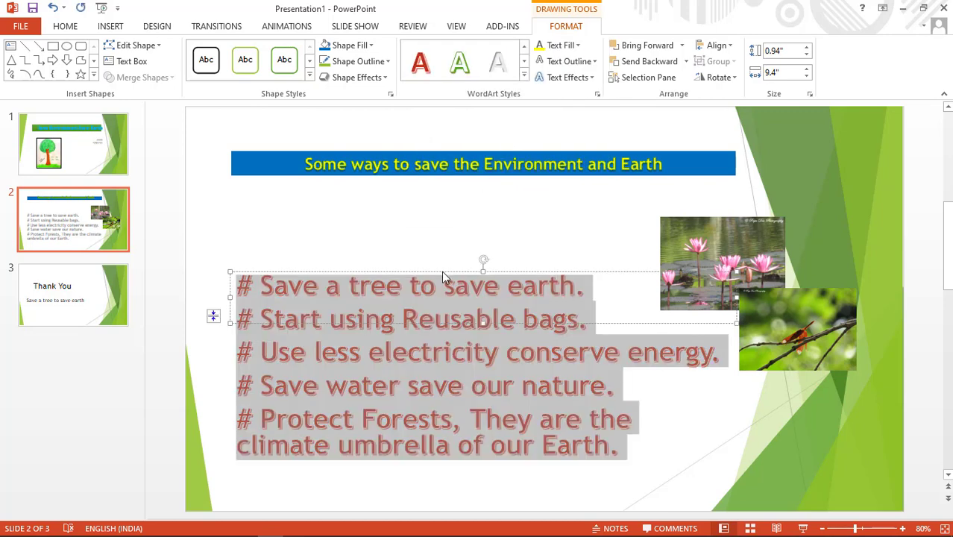
left_click(72, 32)
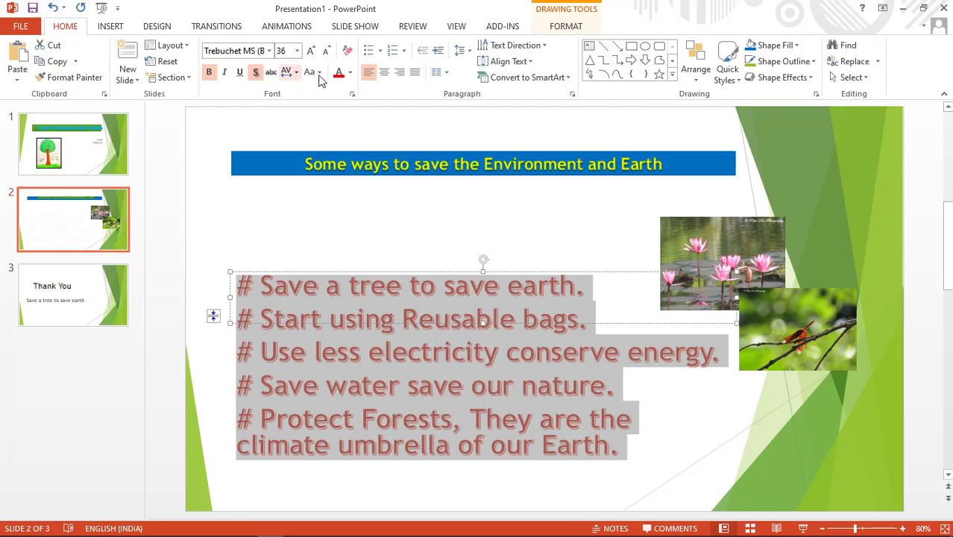
left_click(350, 75)
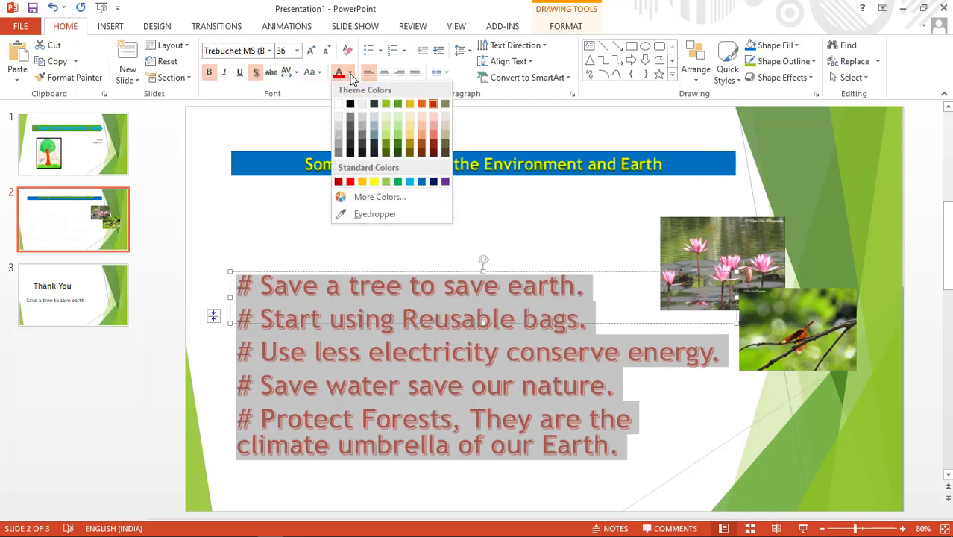
left_click(397, 139)
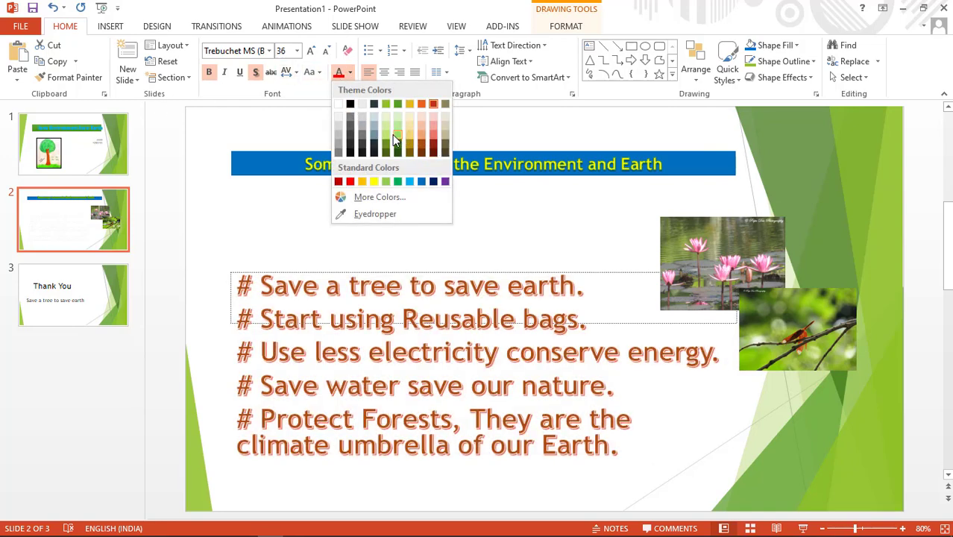
left_click(564, 29)
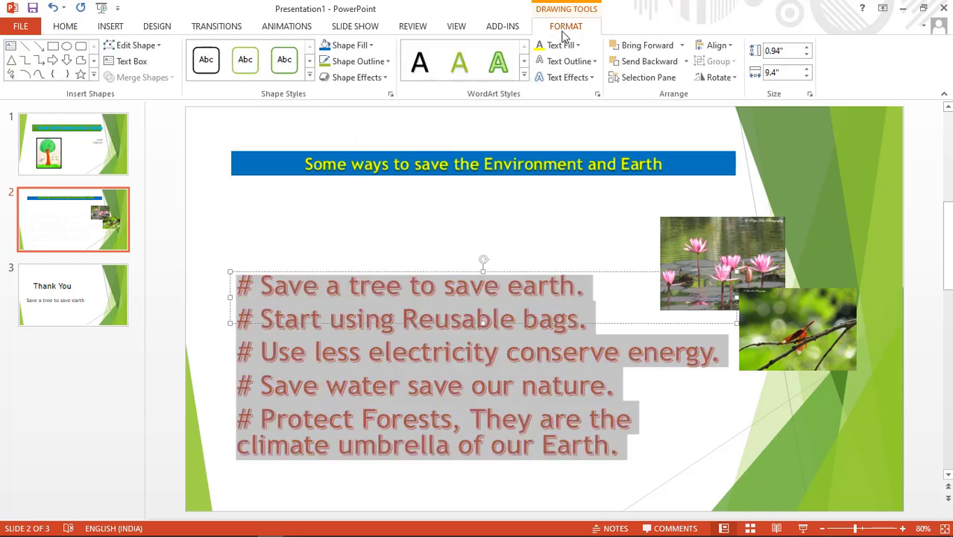
left_click(524, 77)
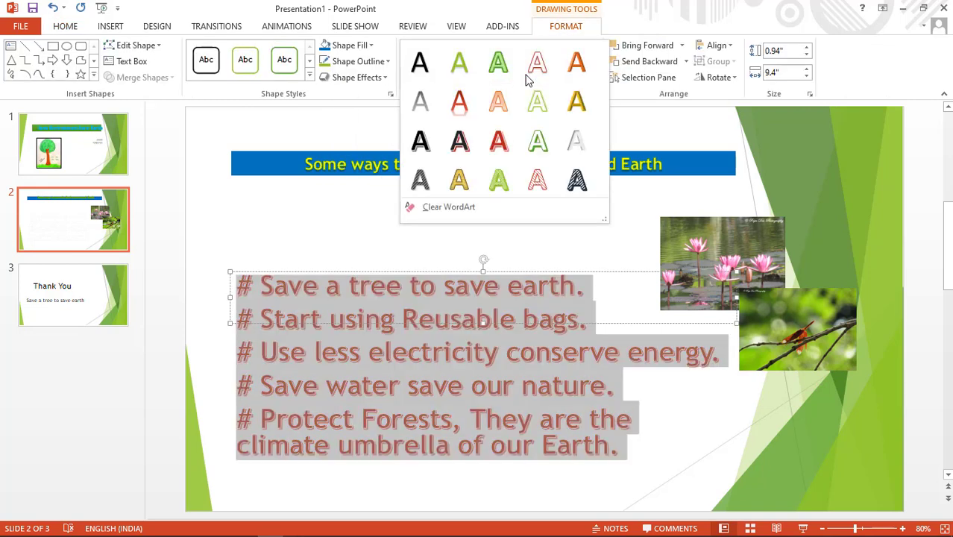
left_click(447, 208)
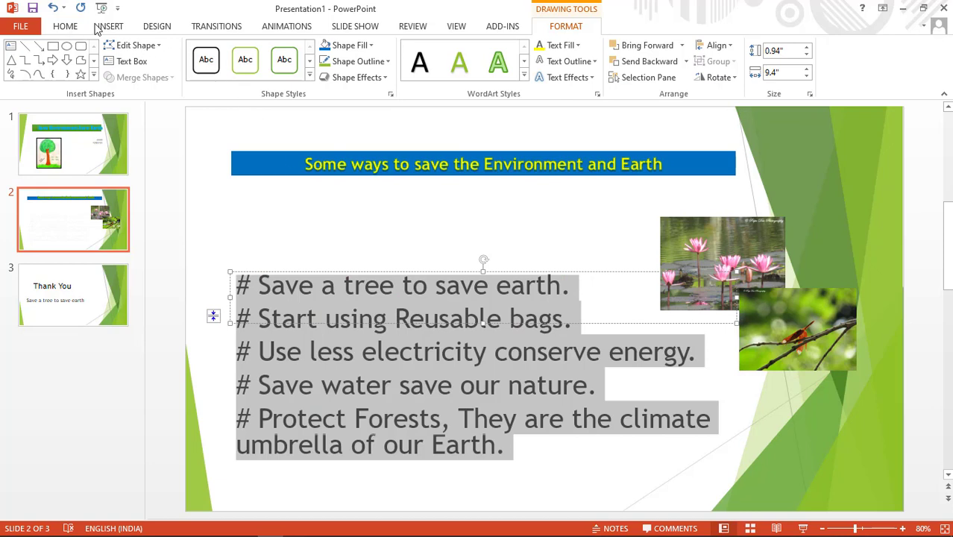
- Make the bullet text light blue in Bahnschrift Light SemiCondensed
left_click(66, 27)
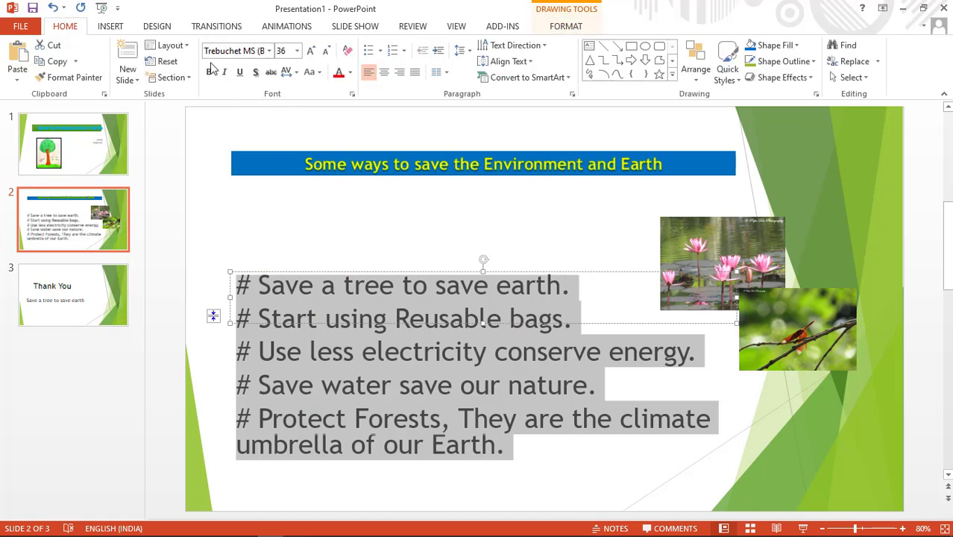
left_click(350, 73)
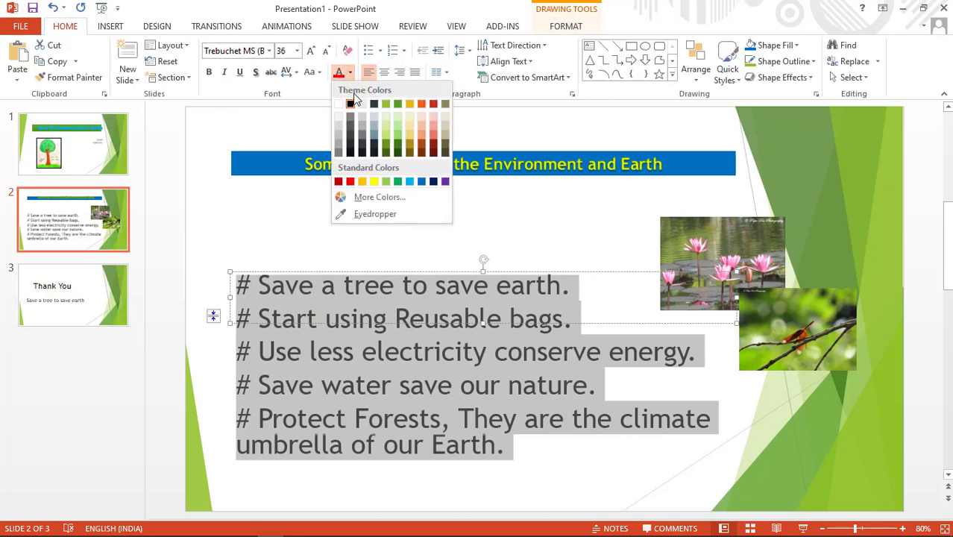
left_click(410, 182)
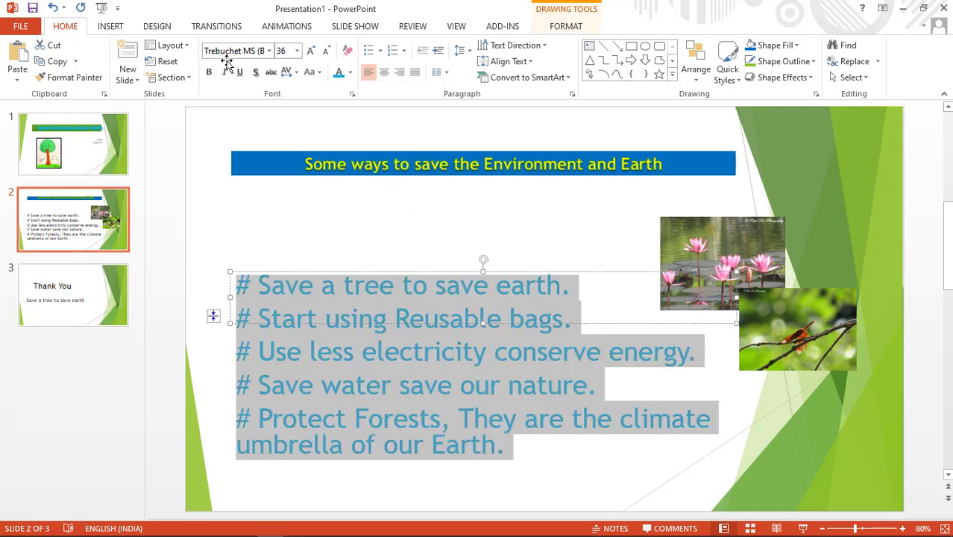
left_click(269, 51)
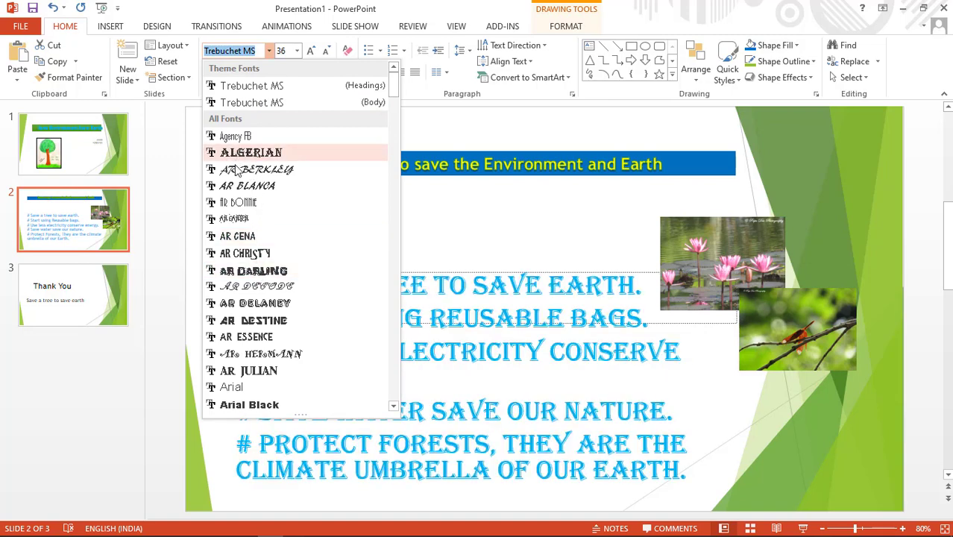
scroll(235, 390, "down", 3)
left_click(235, 390)
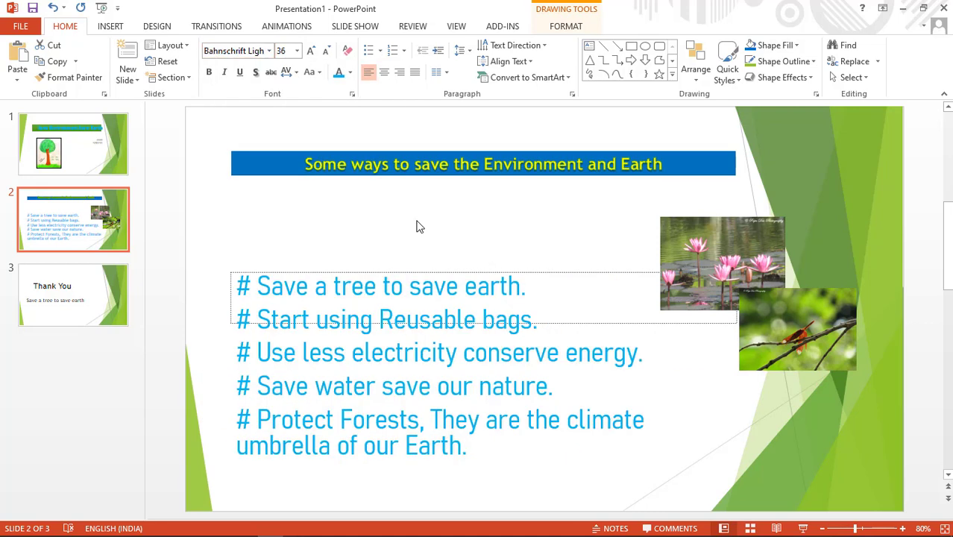
- Move the bullet text box up to sit just below the blue title bar
left_click(342, 270)
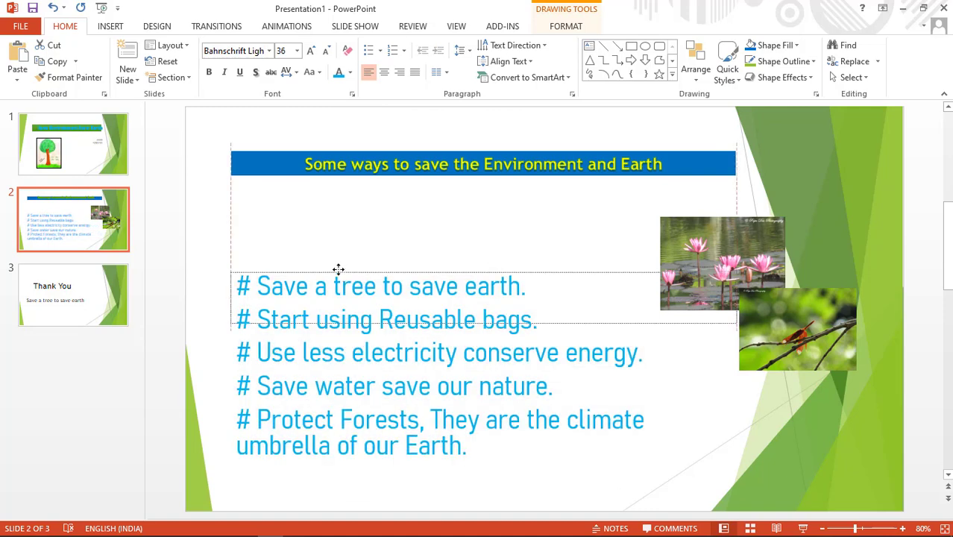
left_click_drag(339, 267, 344, 202)
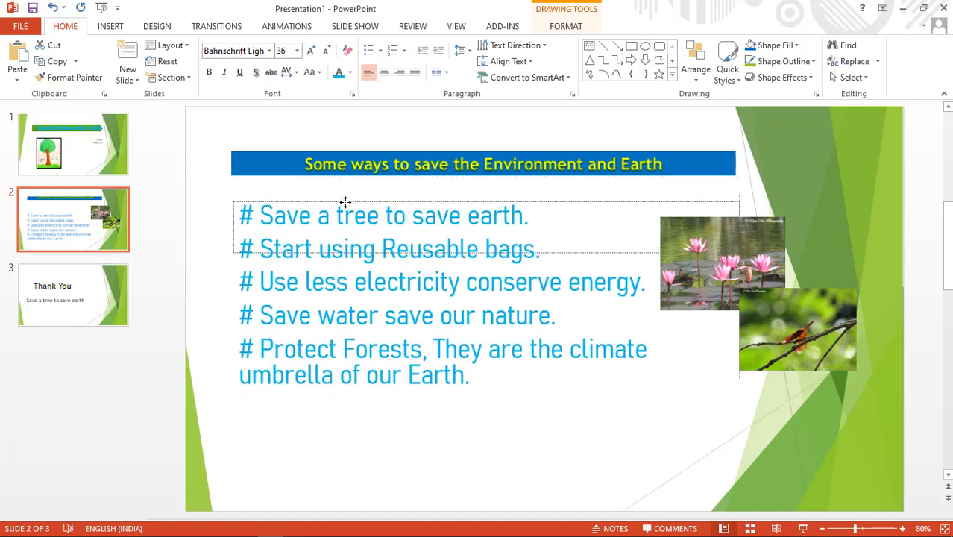
left_click(696, 431)
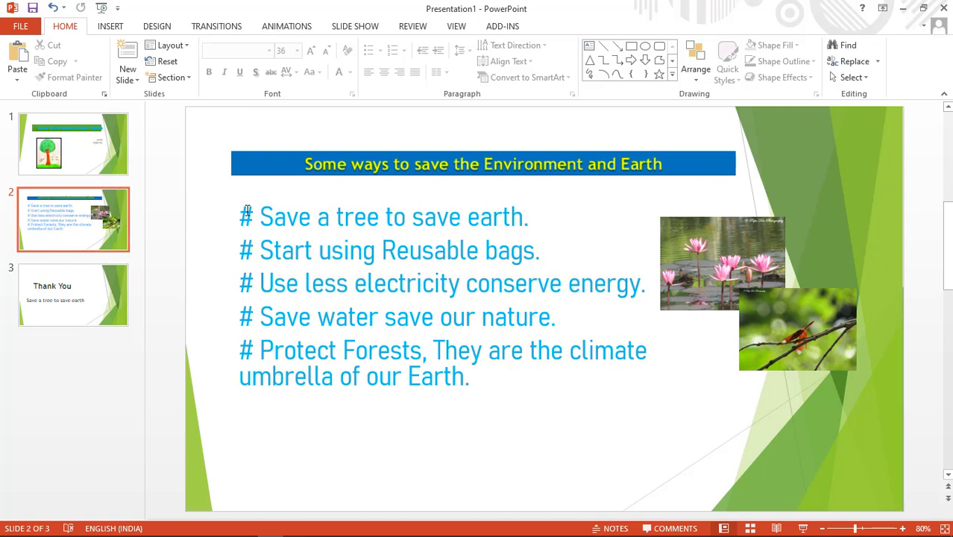
- Draw a green block right arrow beneath the slide 2 bullets and nudge it up and left
left_click(109, 27)
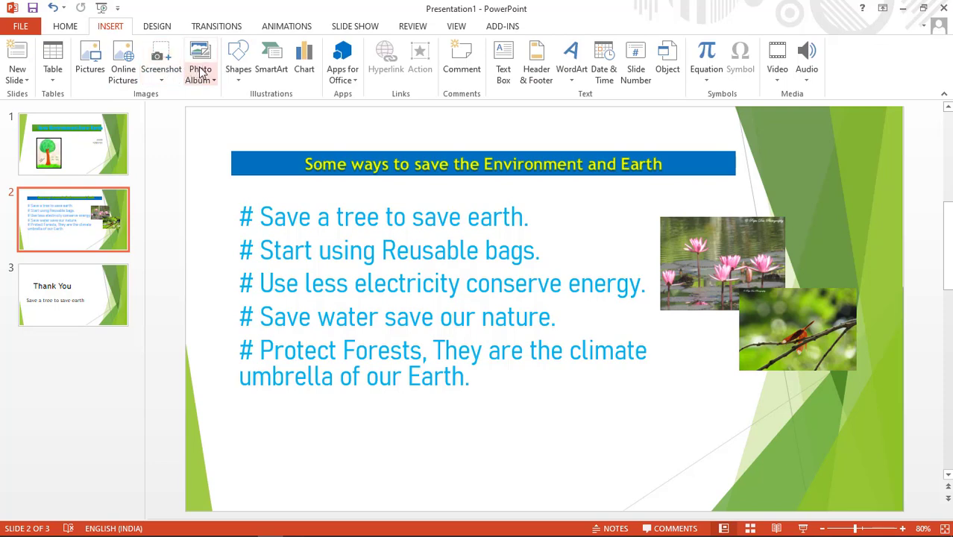
left_click(236, 69)
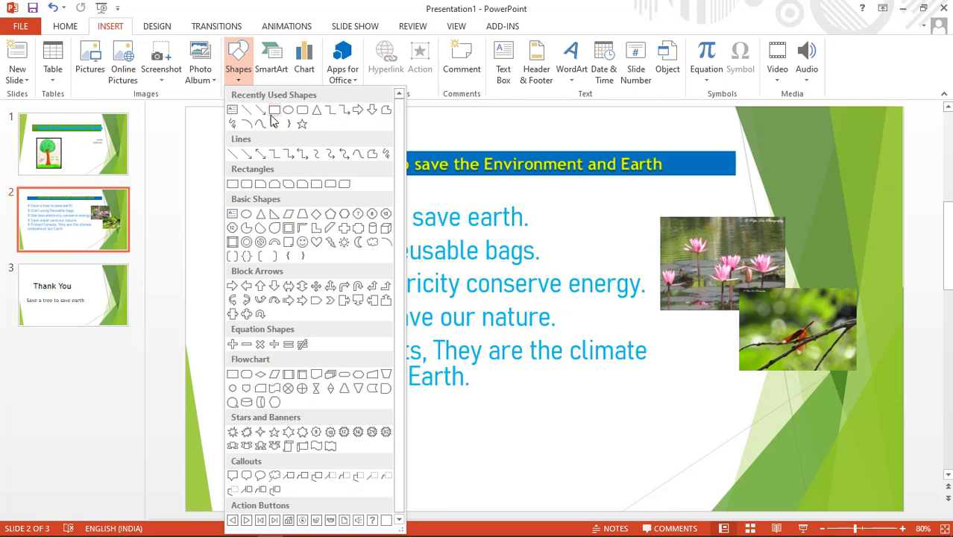
left_click(232, 286)
mouse_move(285, 413)
left_mouse_down()
mouse_move(662, 468)
mouse_move(669, 487)
left_mouse_up()
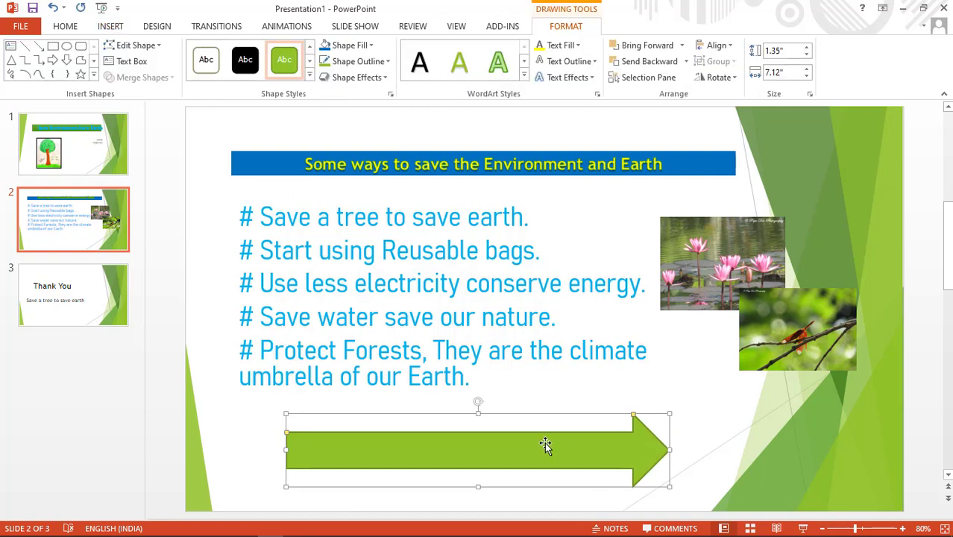
key("Left")
key("Left")
key("Left")
key("Up")
key("Up")
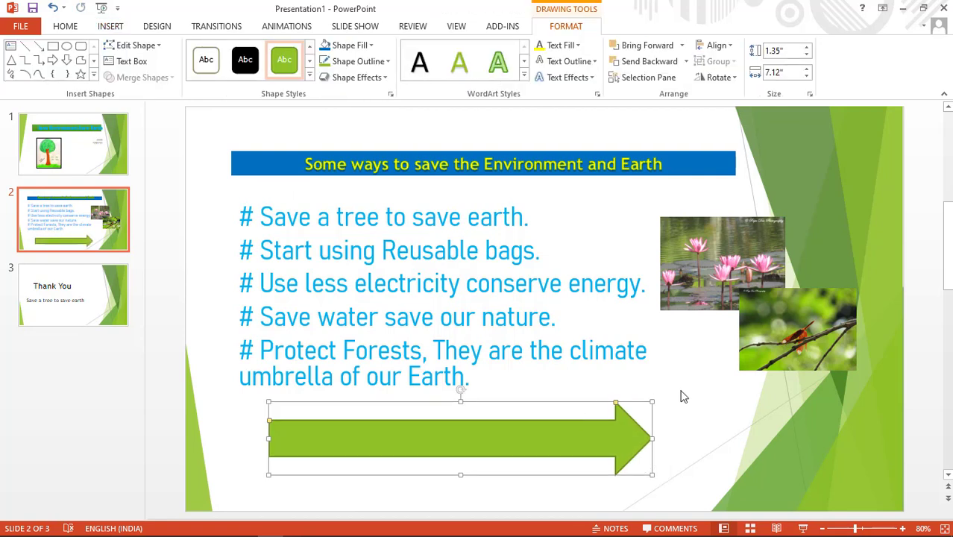
left_click(34, 305)
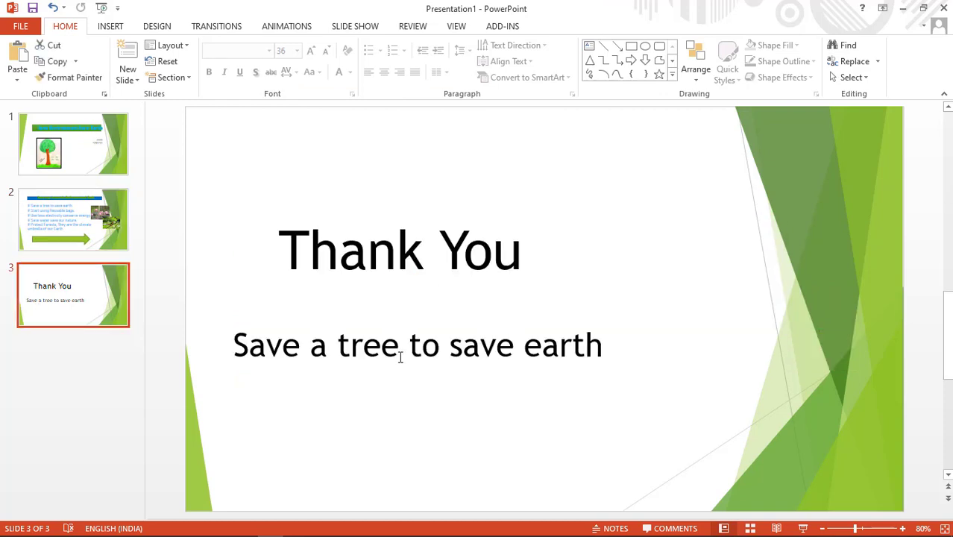
- Insert the Photography0021 fruit photo onto the Thank You slide
left_click(656, 250)
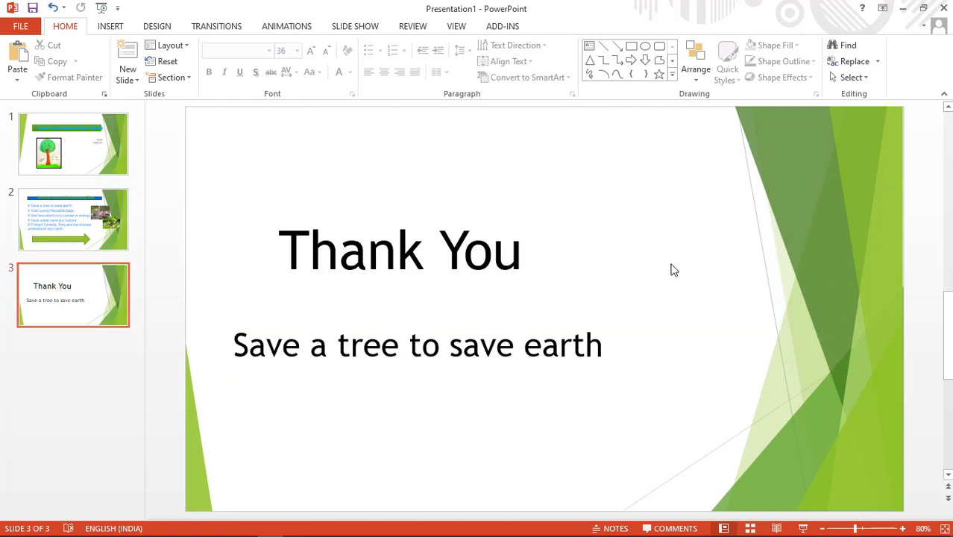
left_click(109, 27)
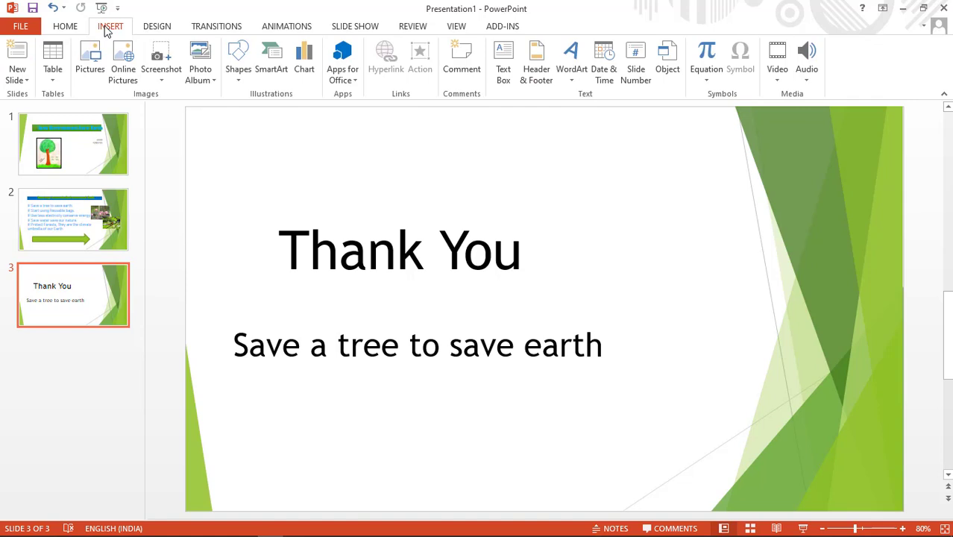
left_click(90, 69)
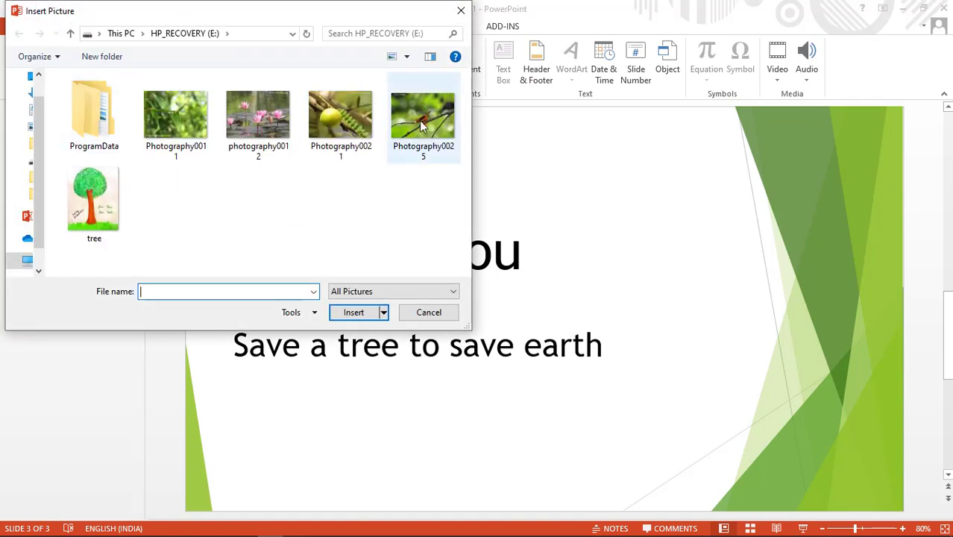
left_click(348, 123)
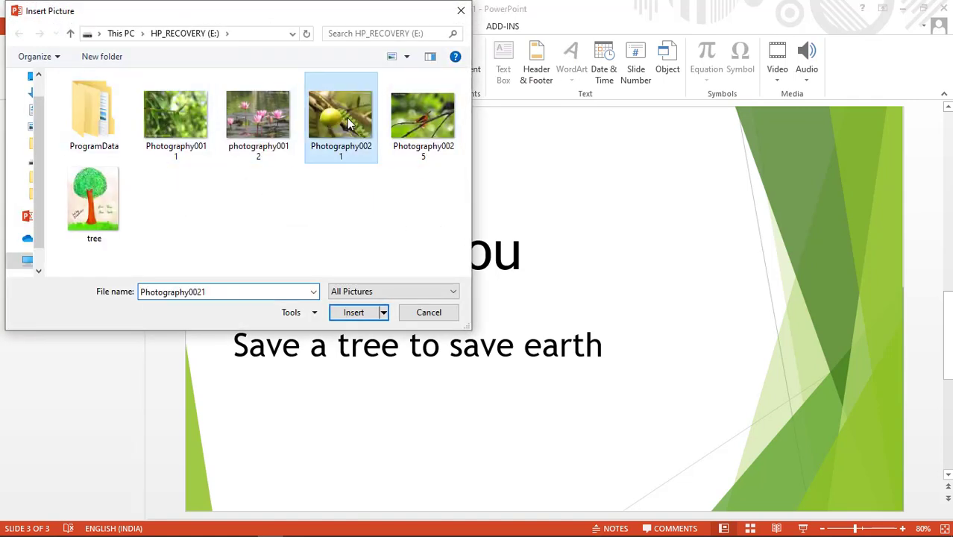
left_click(347, 314)
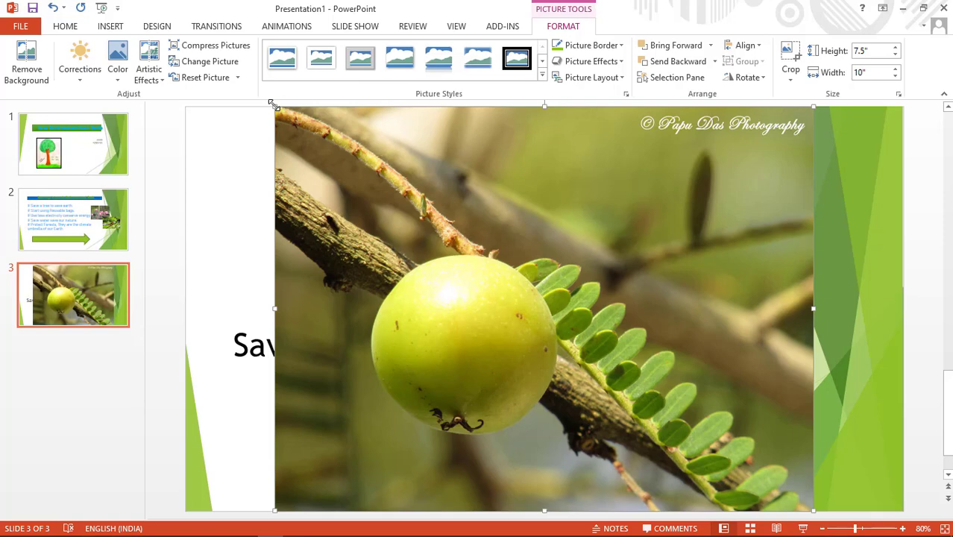
- Size the fruit photo to about 2.91" by 3.87" and place it beside the Thank You text
left_click_drag(274, 105, 583, 381)
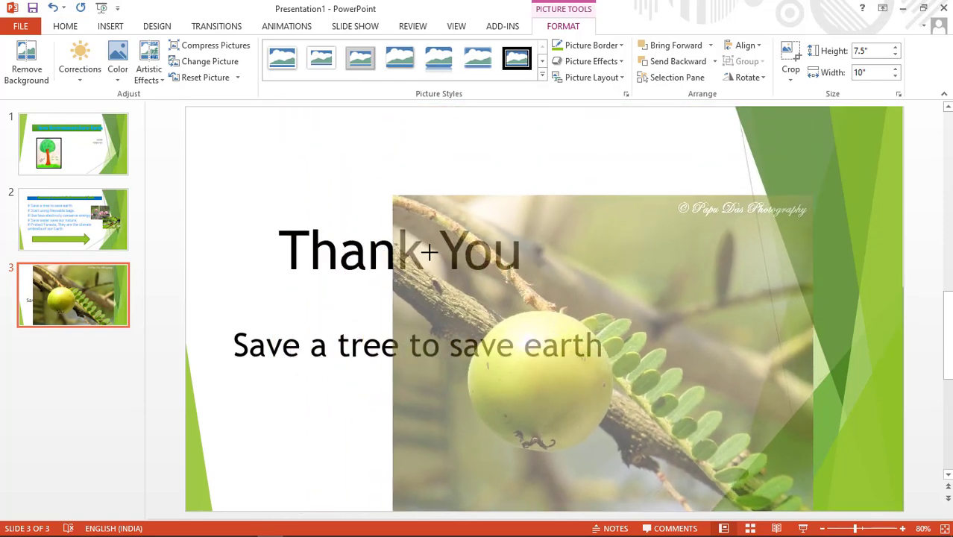
mouse_move(584, 381)
left_mouse_down()
mouse_move(687, 415)
mouse_move(701, 276)
left_mouse_up()
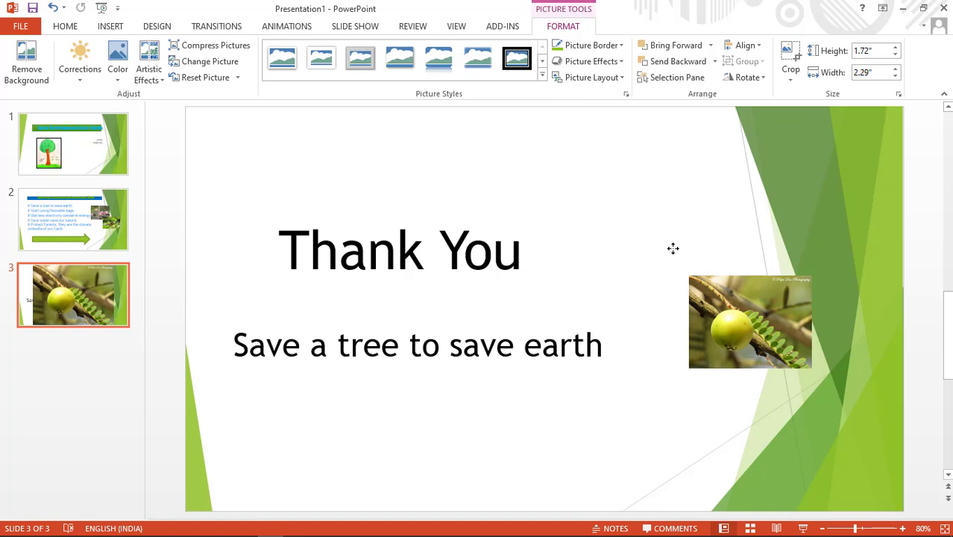
left_click_drag(669, 244, 665, 233)
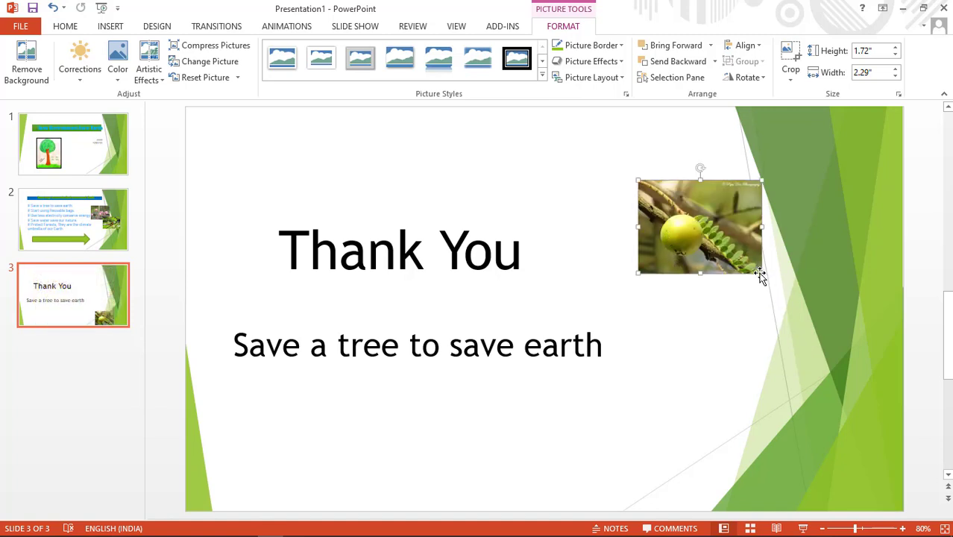
left_click_drag(762, 274, 791, 338)
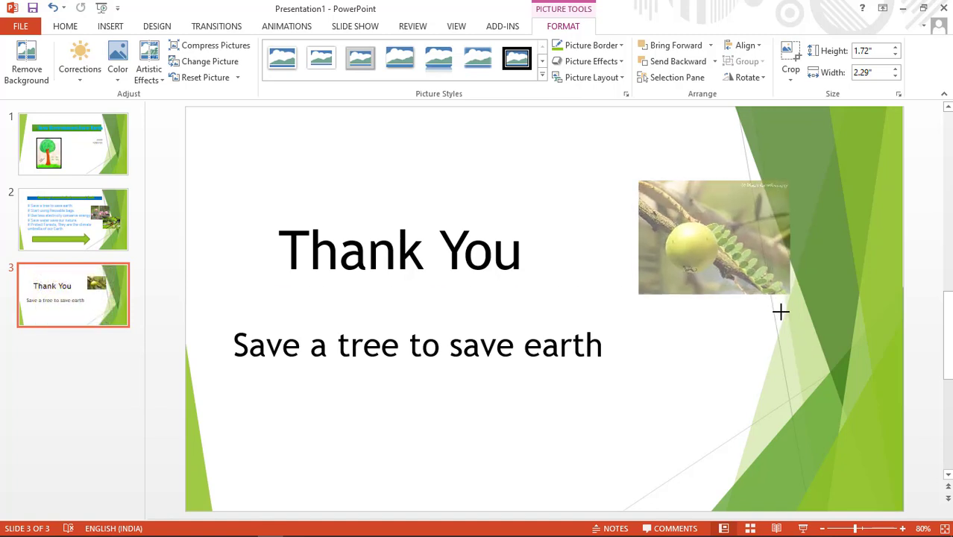
left_click_drag(637, 289, 550, 256)
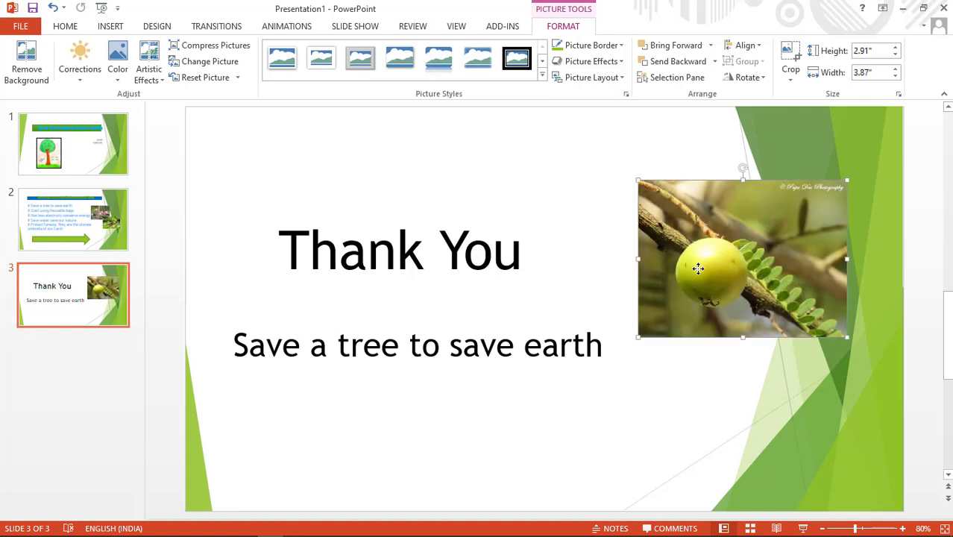
left_click_drag(688, 253, 696, 286)
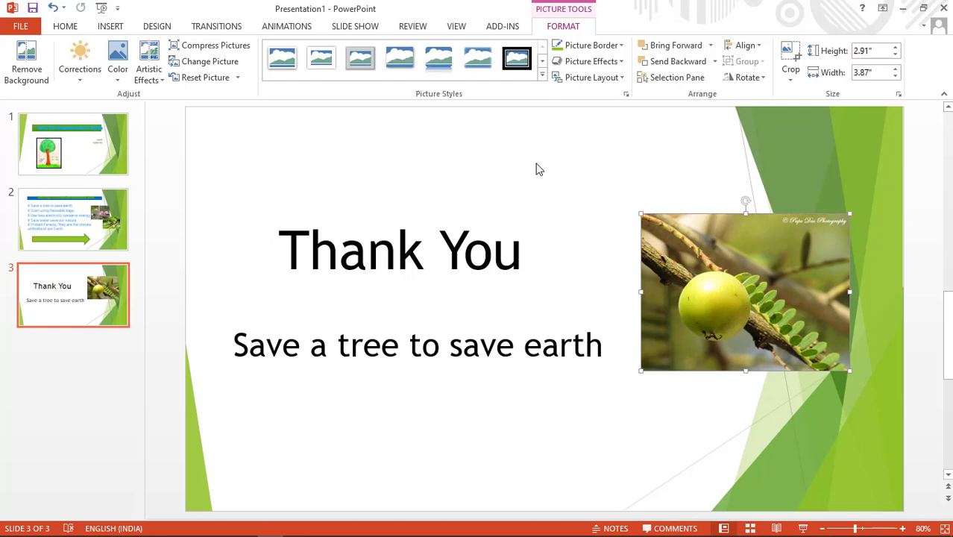
left_click(88, 135)
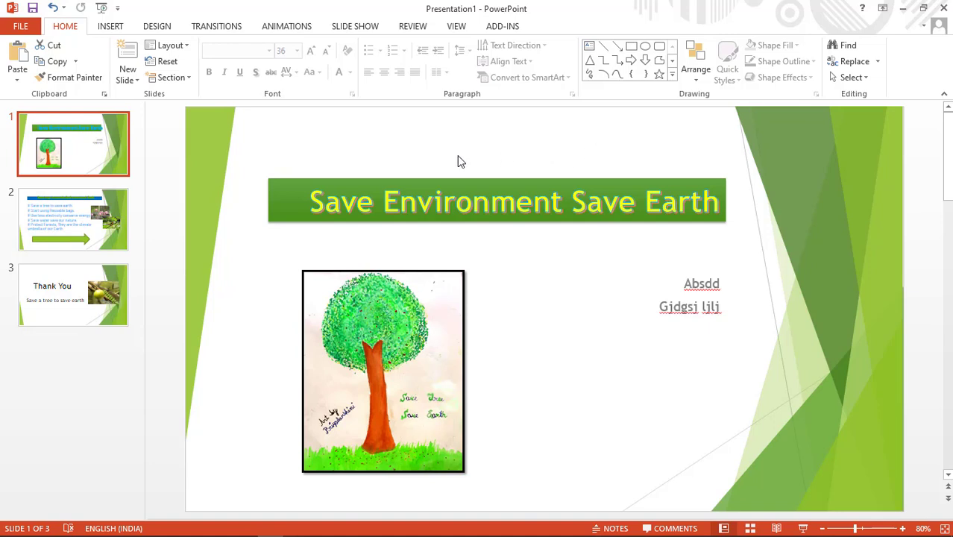
- Browse the Design themes gallery and keep the current green Facet theme
left_click(152, 30)
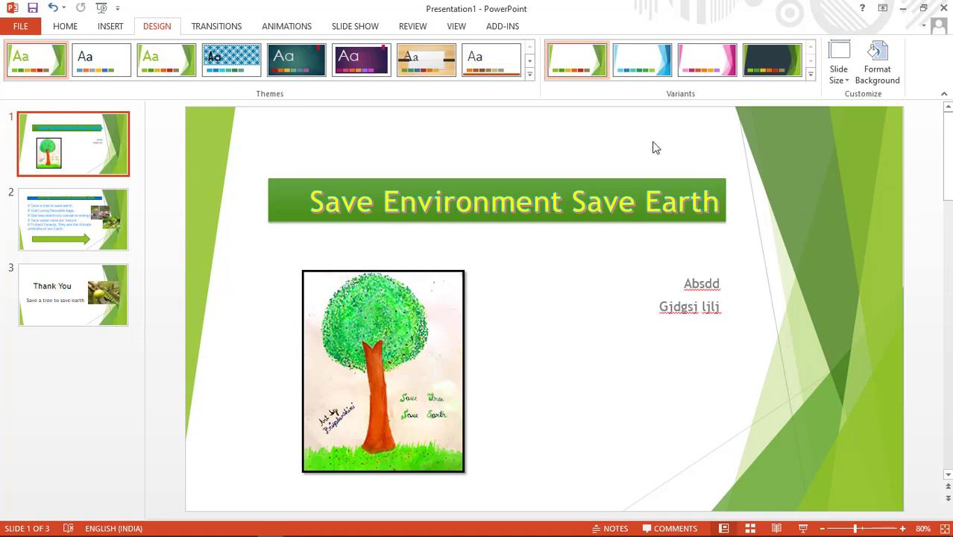
left_click(528, 76)
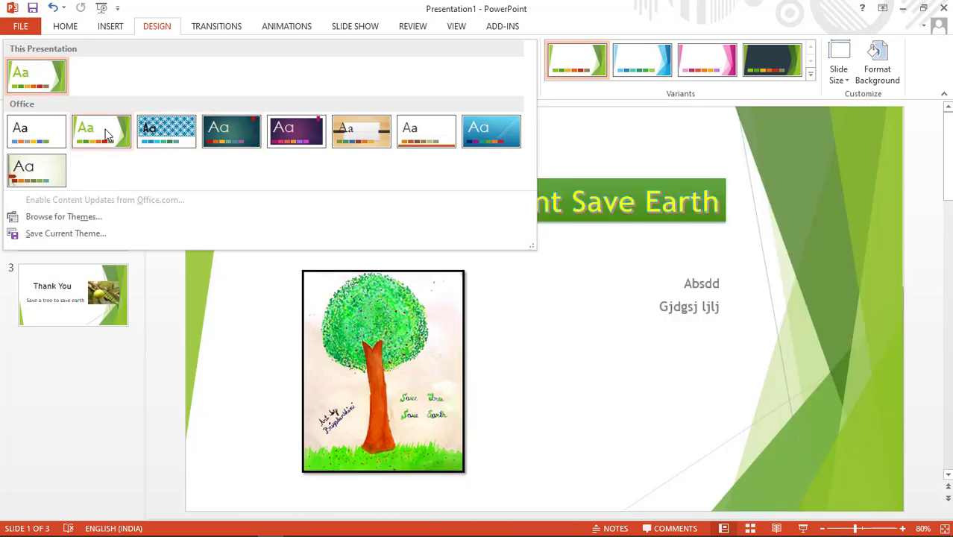
left_click(100, 132)
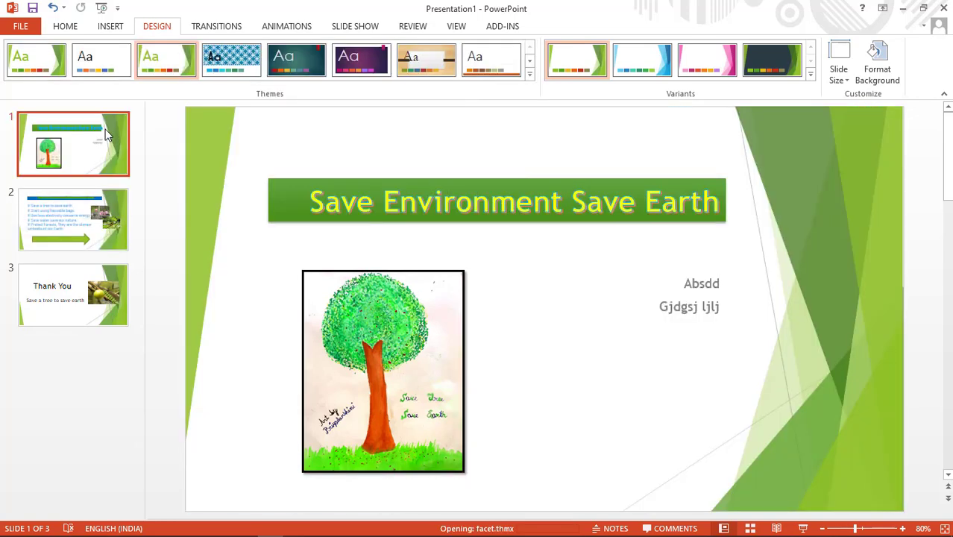
- Try Green Accent 1 solid, a preset gradient, blue denim texture and a dotted pattern as slide 1's background
left_click(878, 74)
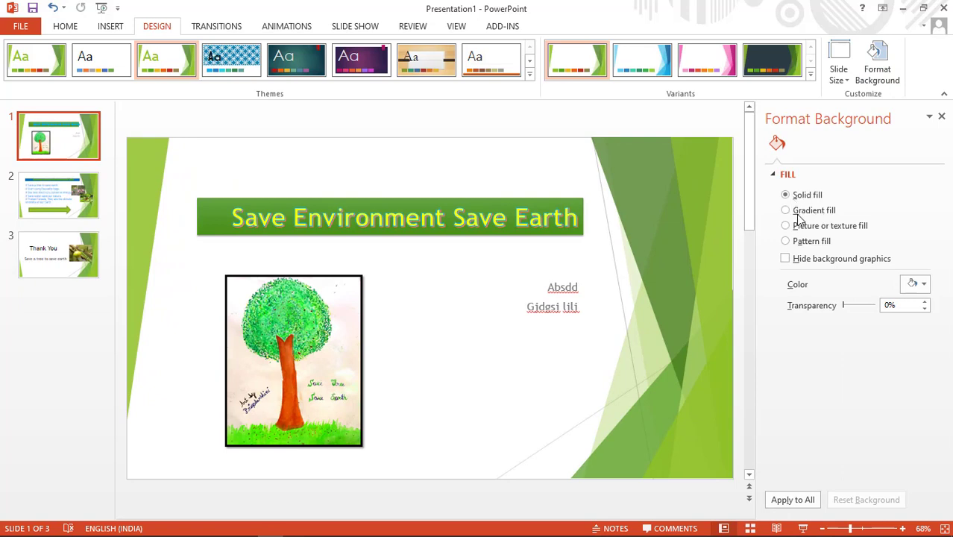
left_click(925, 285)
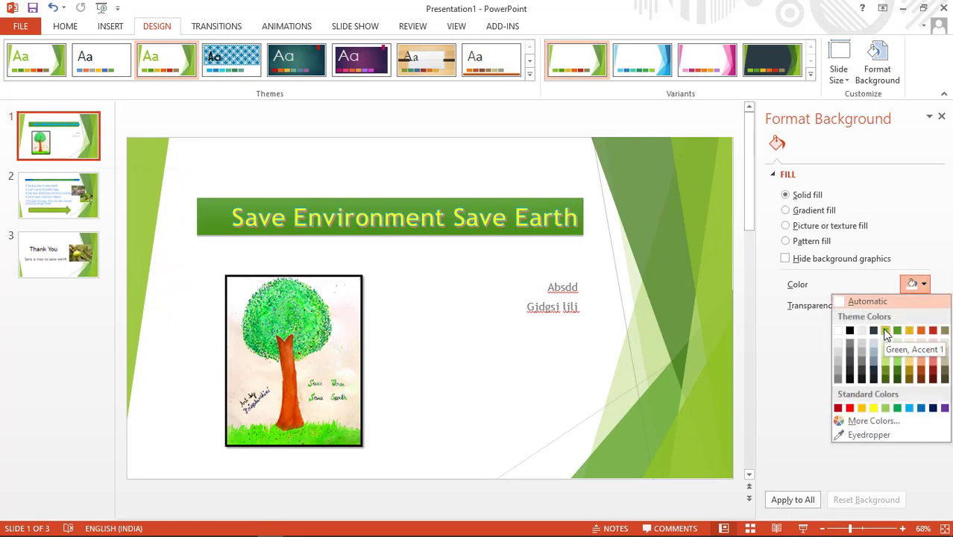
left_click(885, 332)
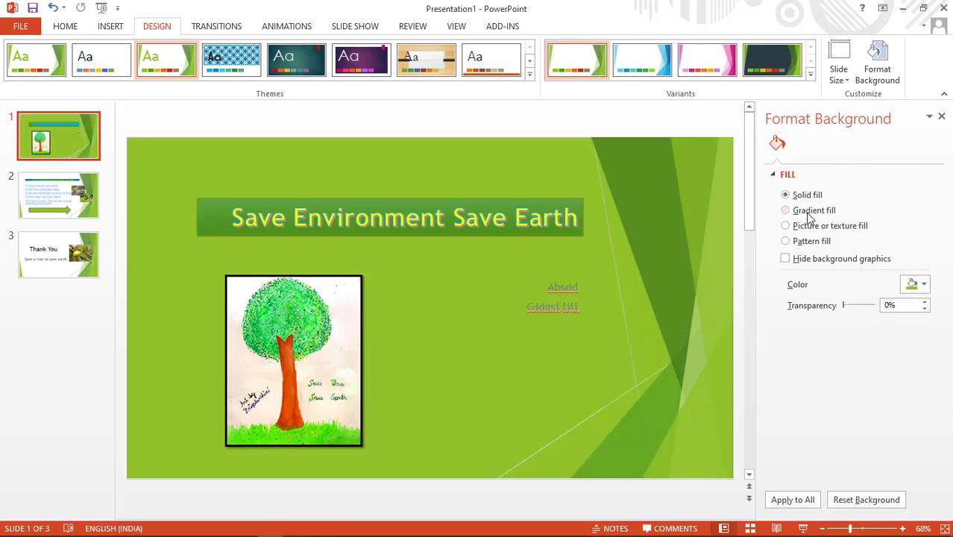
left_click(922, 284)
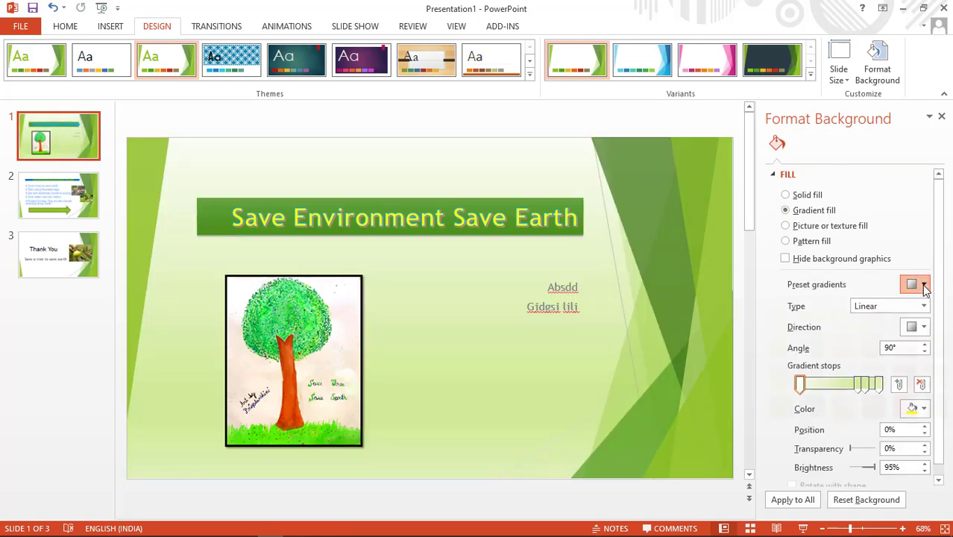
left_click(808, 409)
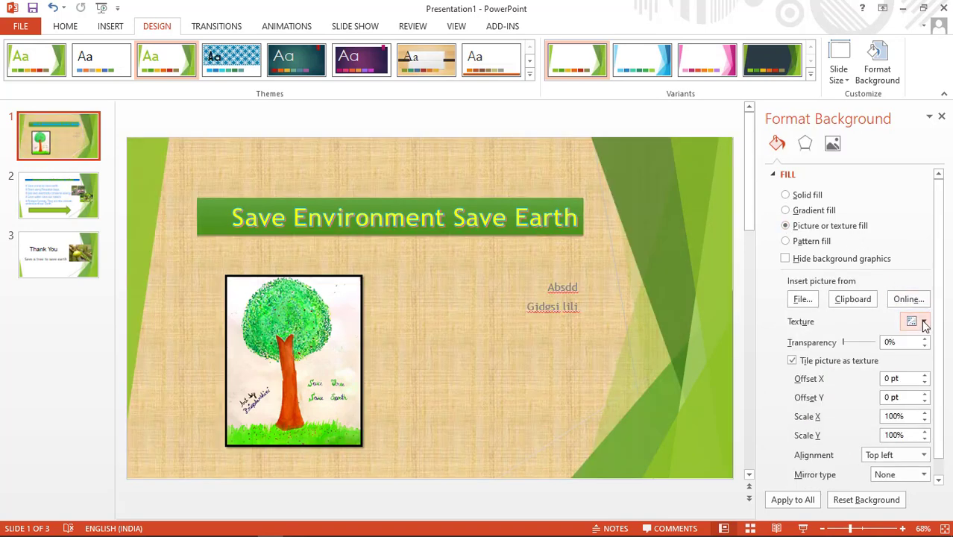
left_click(924, 322)
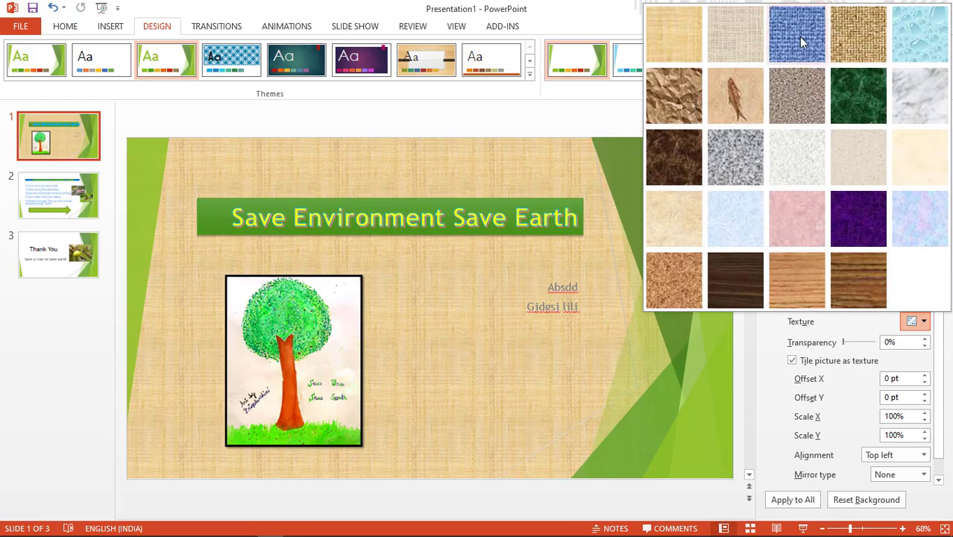
left_click(800, 41)
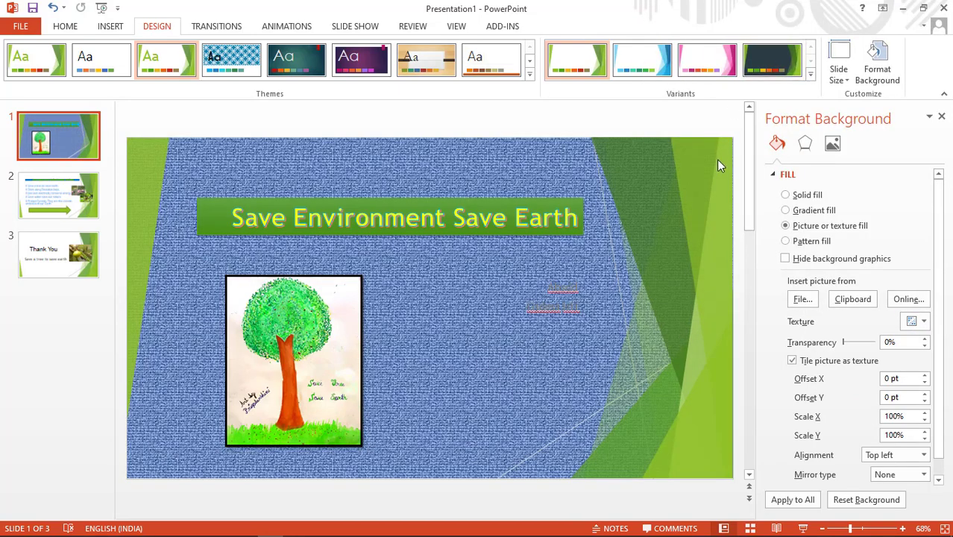
left_click(806, 242)
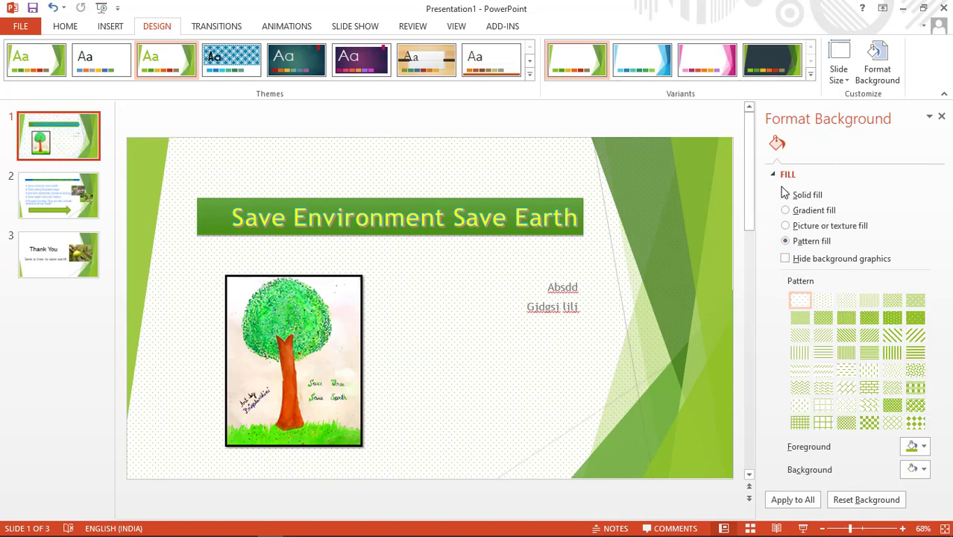
- Settle on a green preset radial gradient fill for slide 1's background
left_click(786, 210)
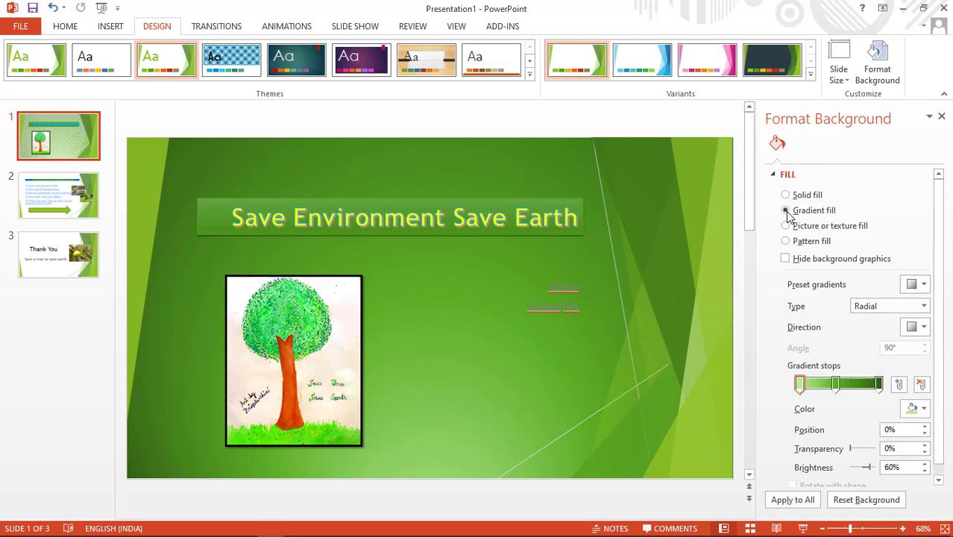
left_click(923, 286)
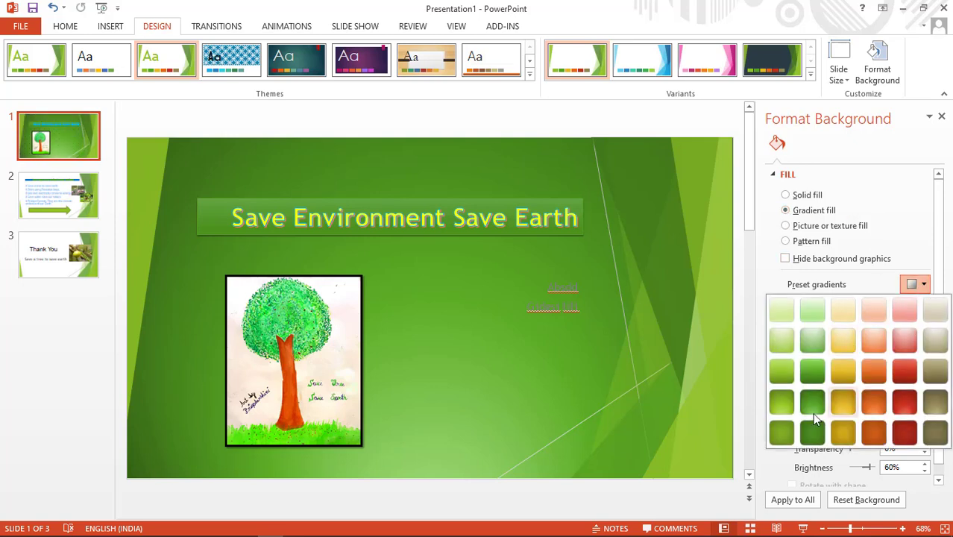
left_click(776, 404)
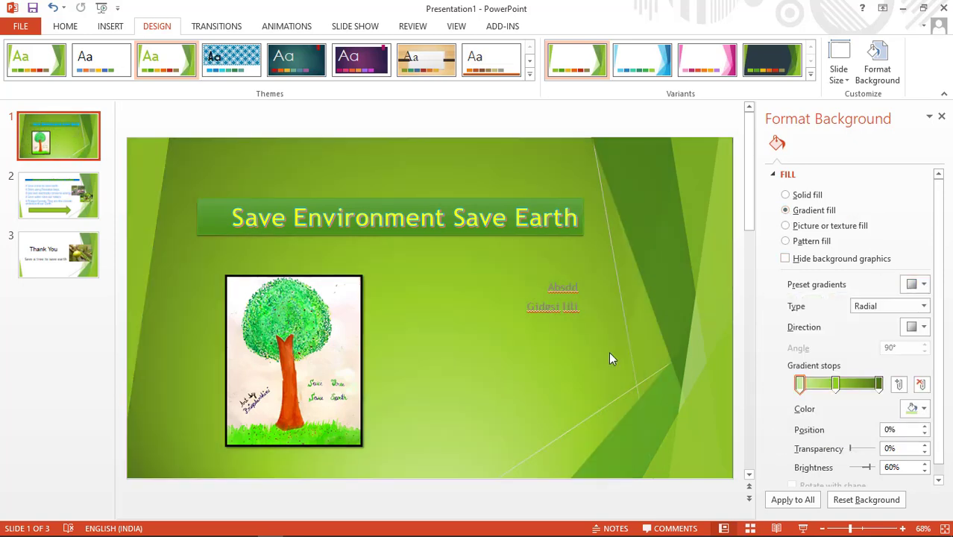
left_click(532, 326)
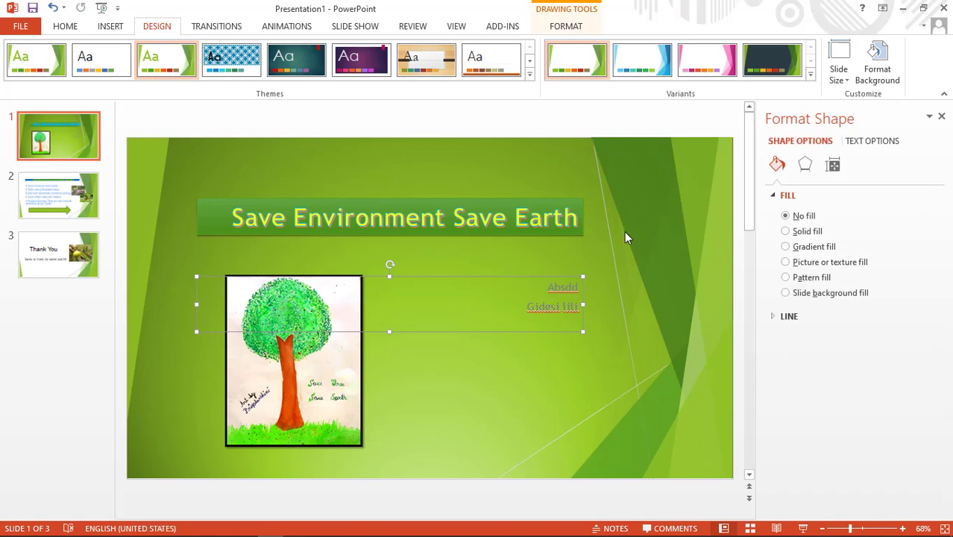
- Apply a light green preset radial gradient background to slide 2
left_click(43, 211)
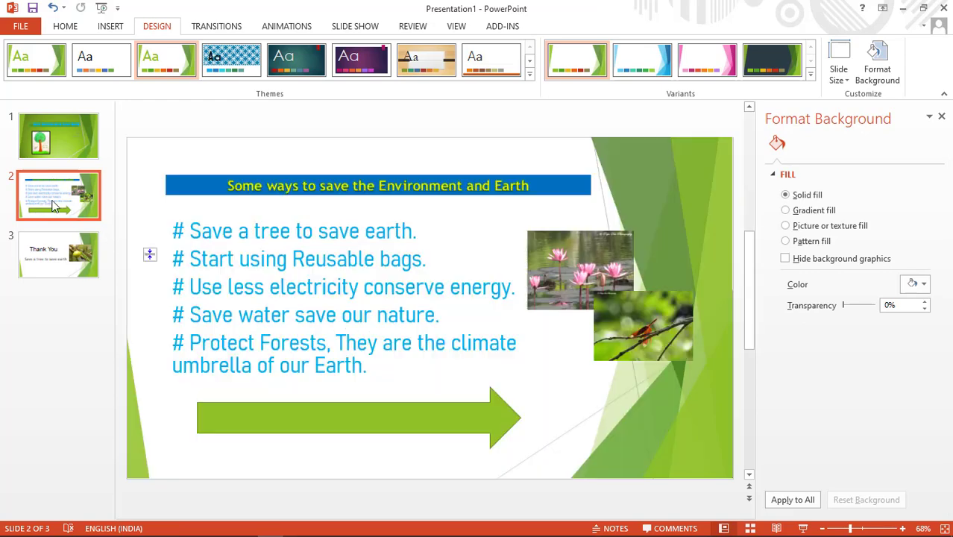
left_click(418, 236)
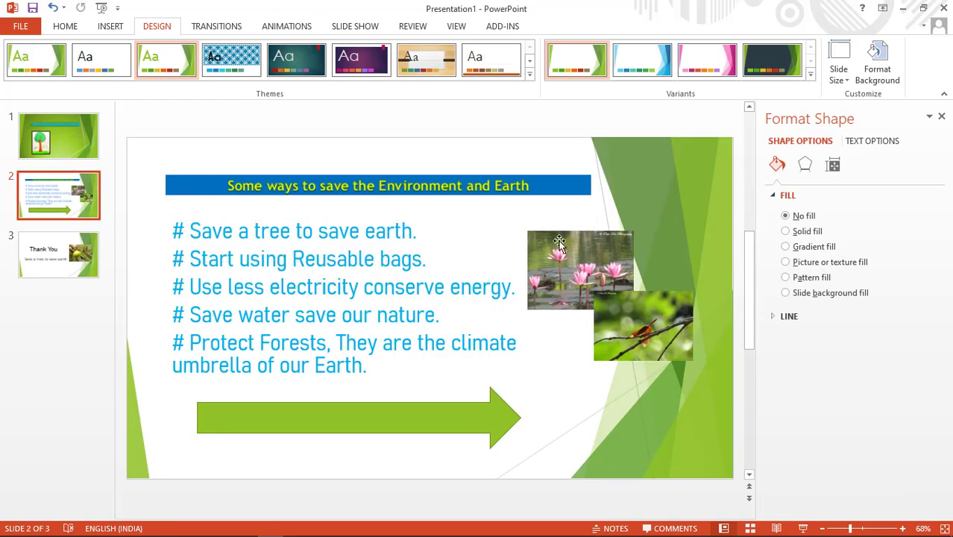
left_click(646, 179)
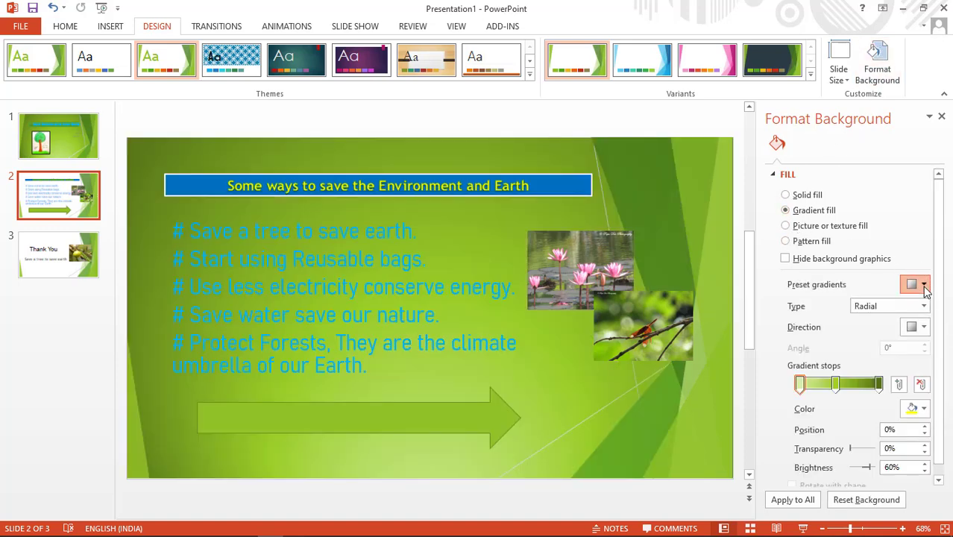
left_click(923, 286)
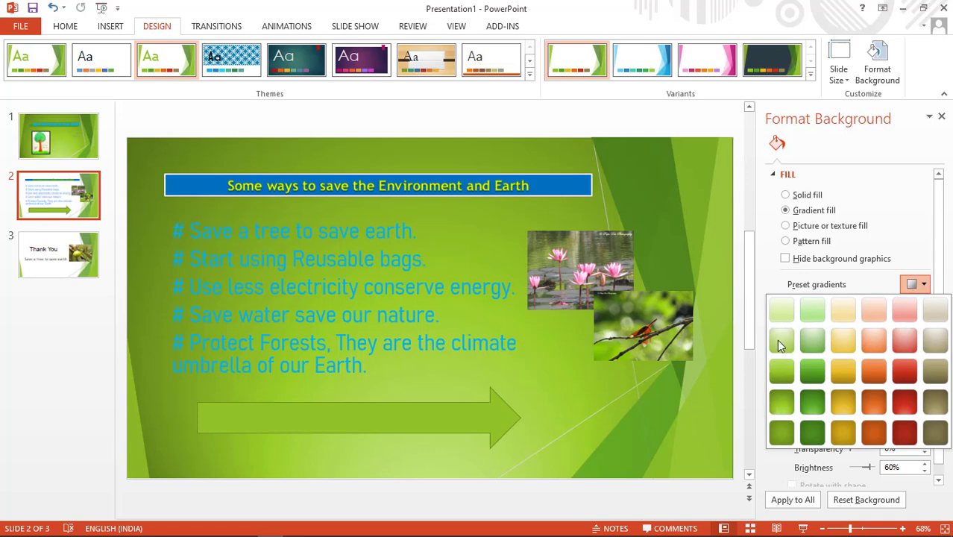
left_click(779, 344)
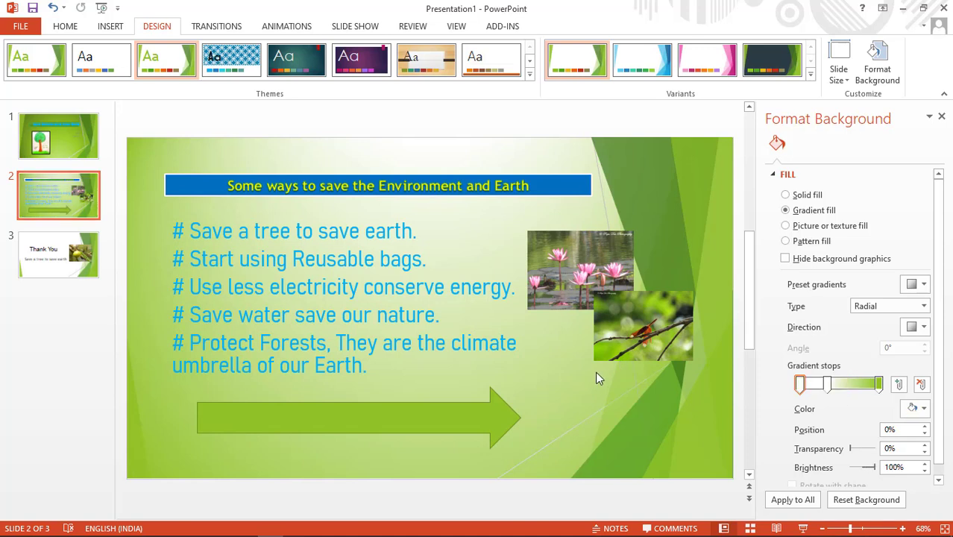
left_click(44, 261)
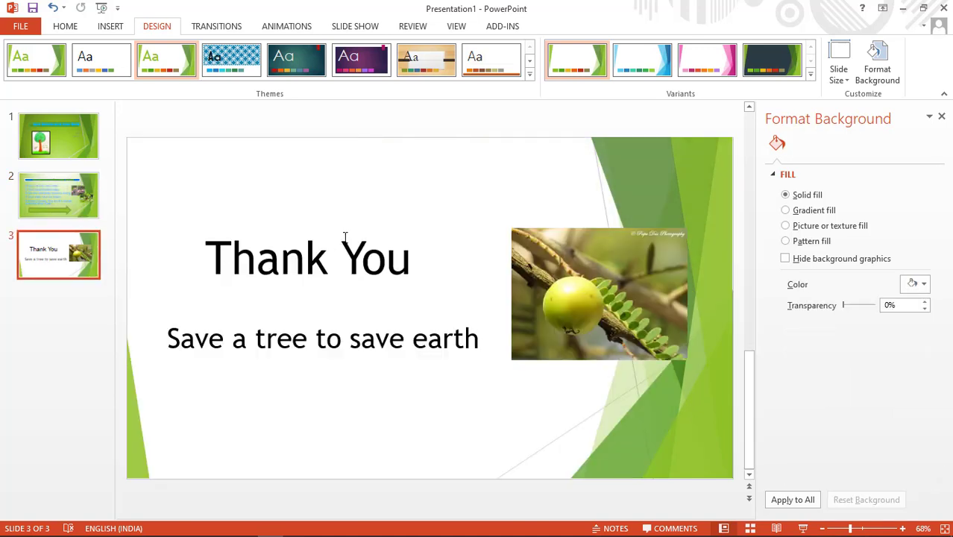
- Fill slide 3's background with the dark green Radial Gradient – Accent 2 preset gradient
left_click(796, 214)
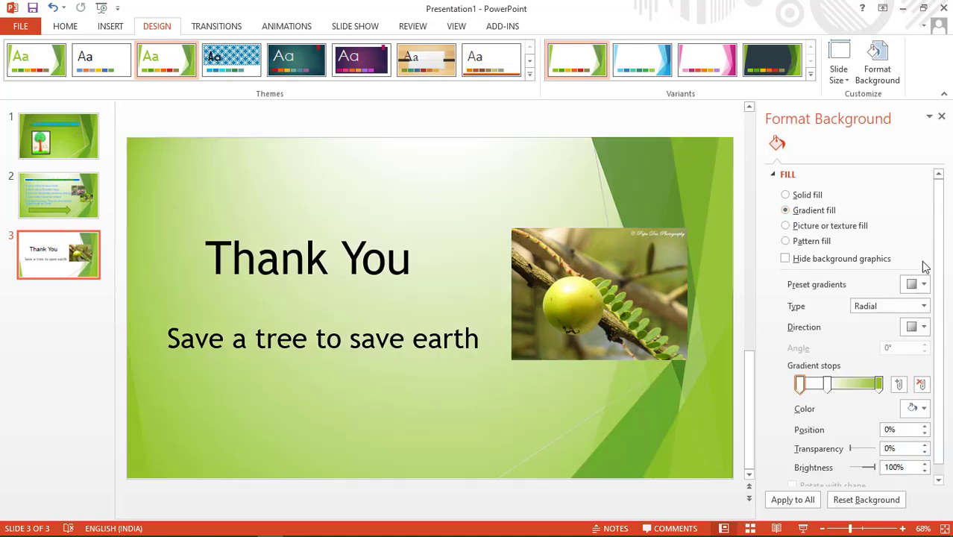
left_click(924, 286)
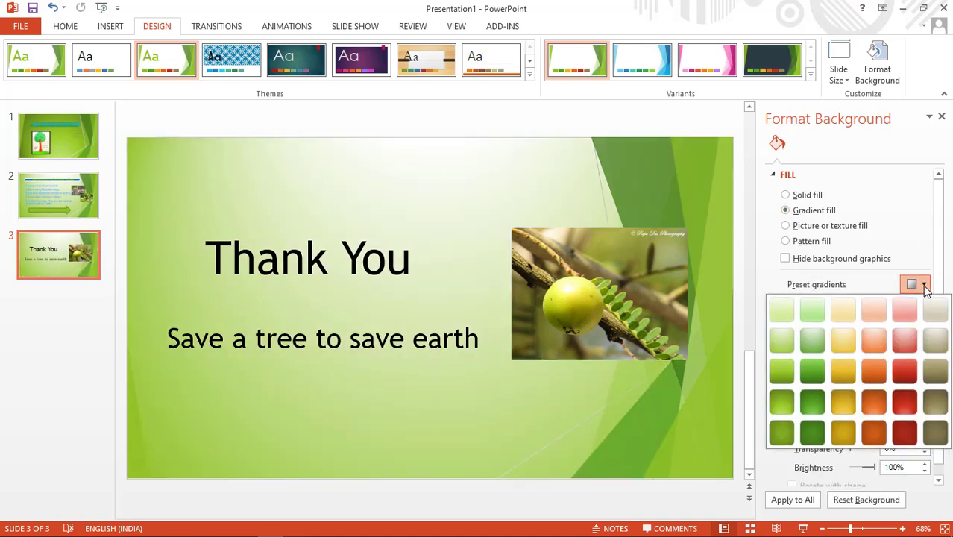
left_click(814, 439)
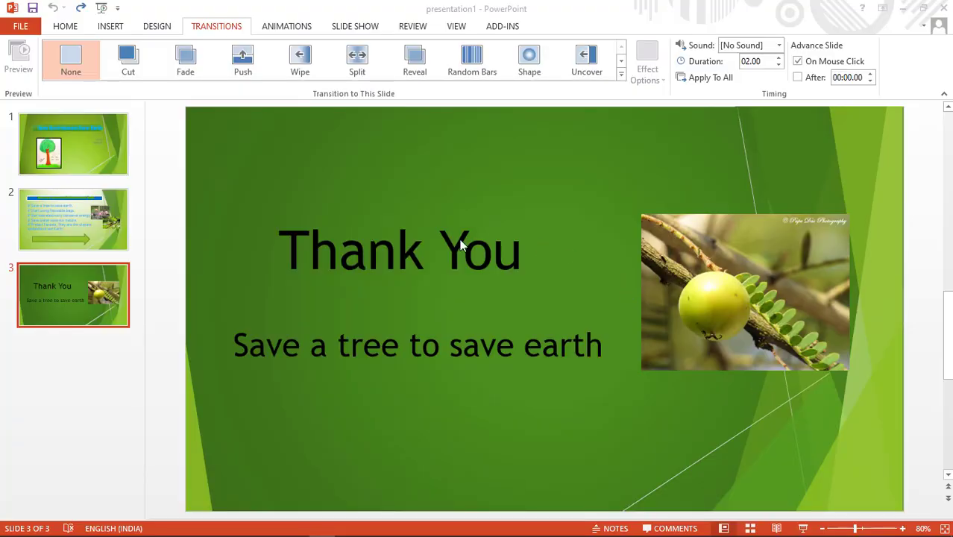
- Give slide 1 a Curtains transition and slide 2 a Push transition
left_click(68, 139)
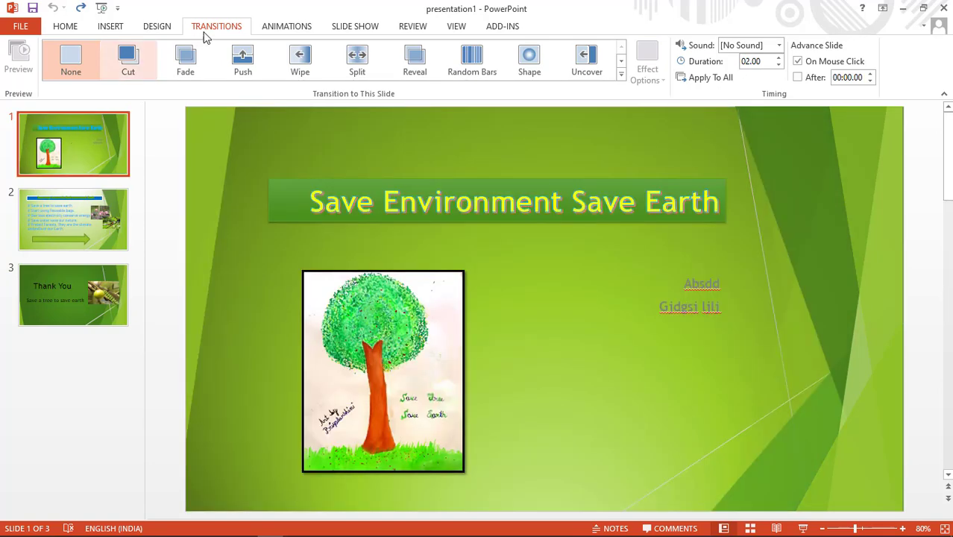
left_click(620, 73)
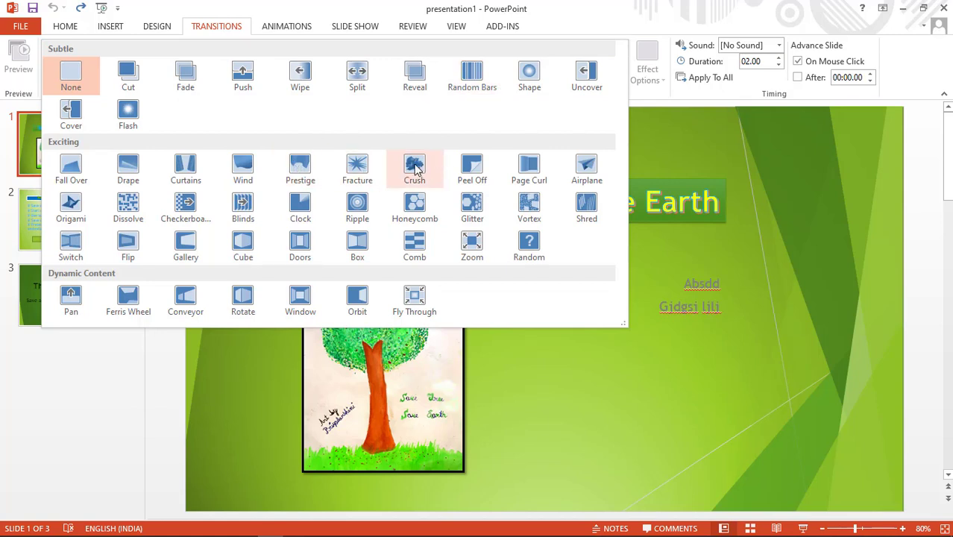
left_click(182, 165)
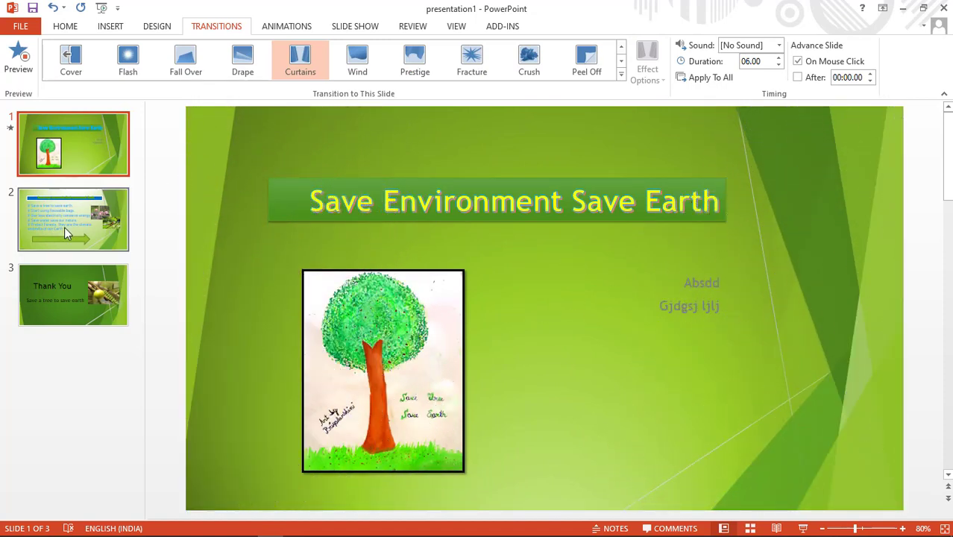
left_click(64, 232)
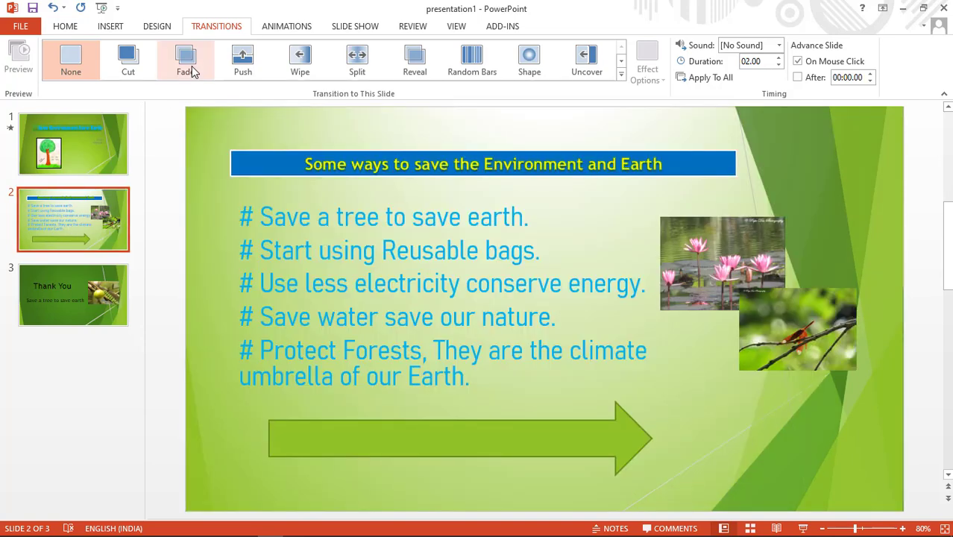
left_click(237, 60)
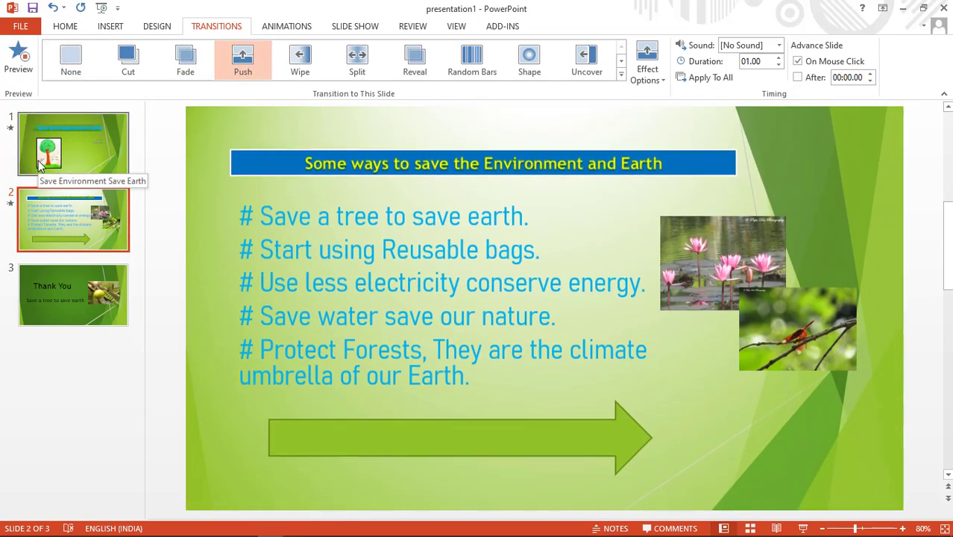
- Give the Thank You slide a Split transition, then reselect slide 1's title
left_click(40, 285)
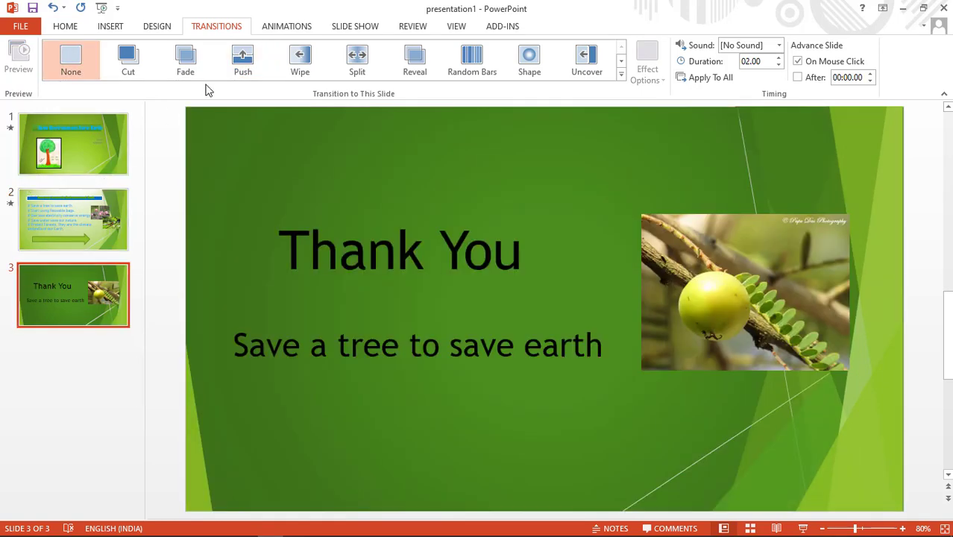
left_click(361, 58)
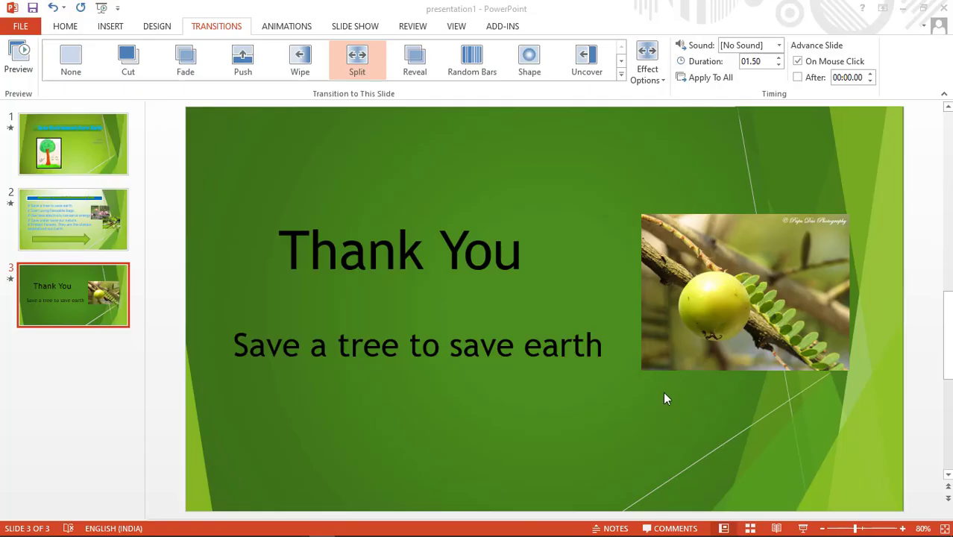
left_click(86, 143)
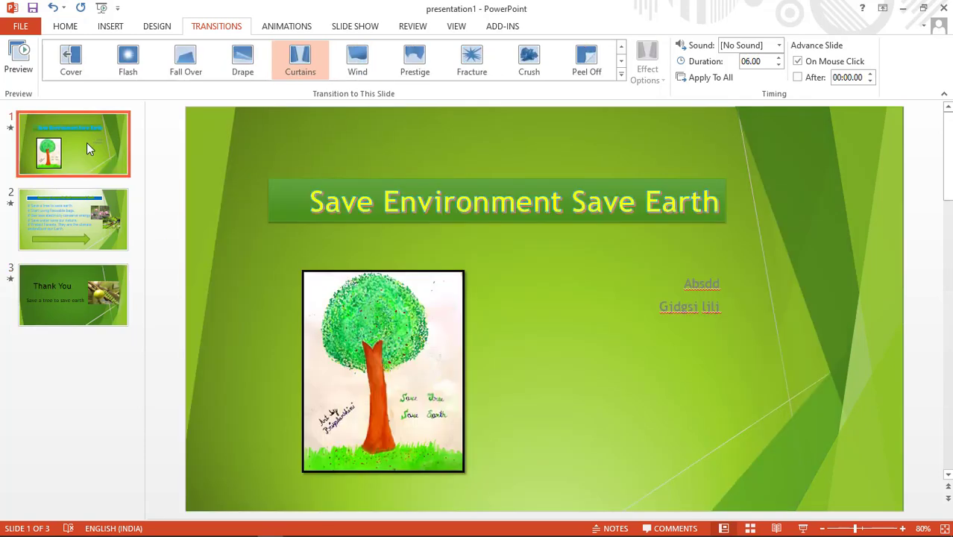
left_click(481, 192)
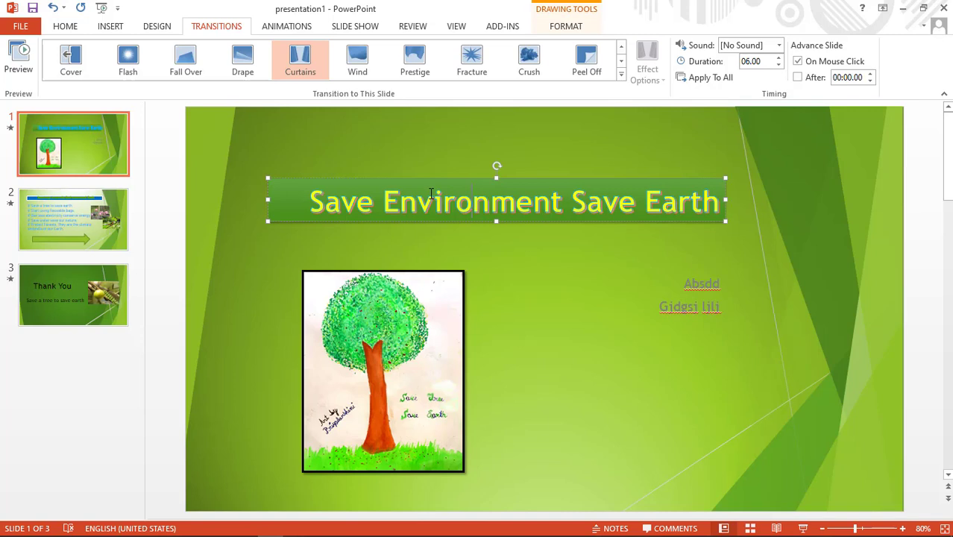
- Apply a Fly In entrance to slide 1's title and an Appear entrance to the text box
left_click(284, 26)
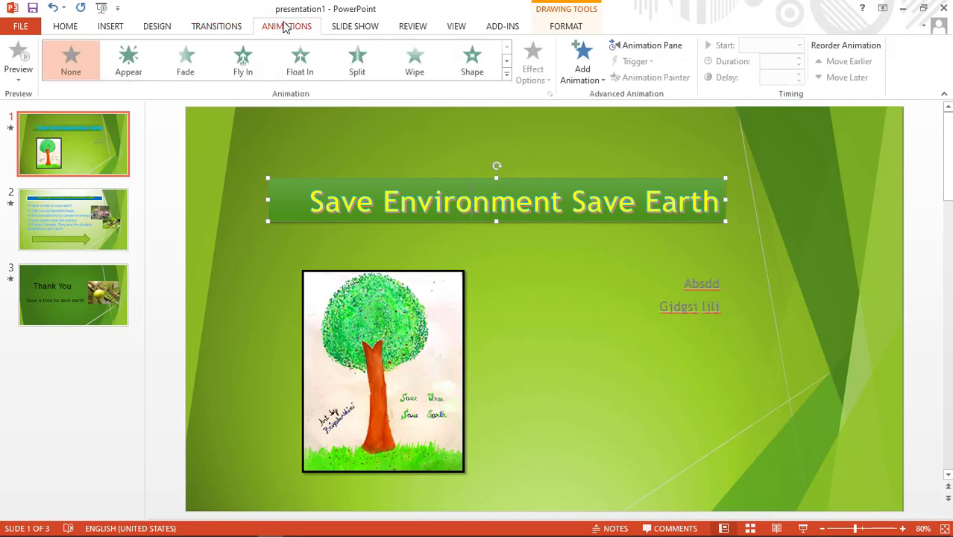
left_click(506, 75)
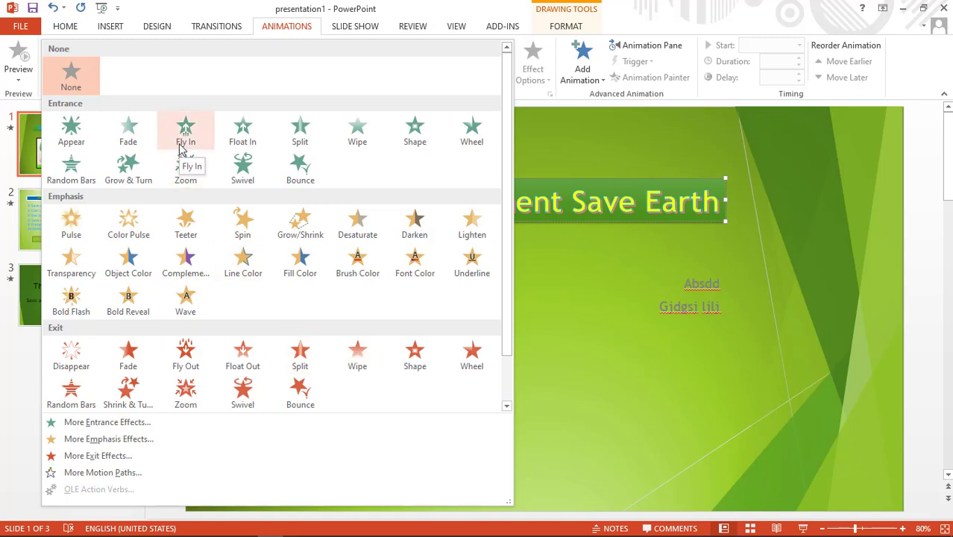
left_click(181, 148)
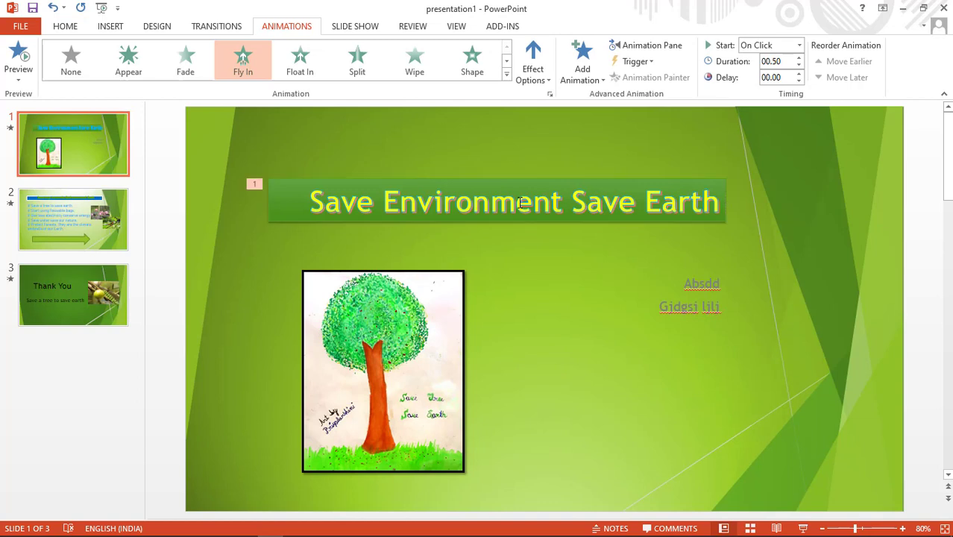
left_click(683, 306)
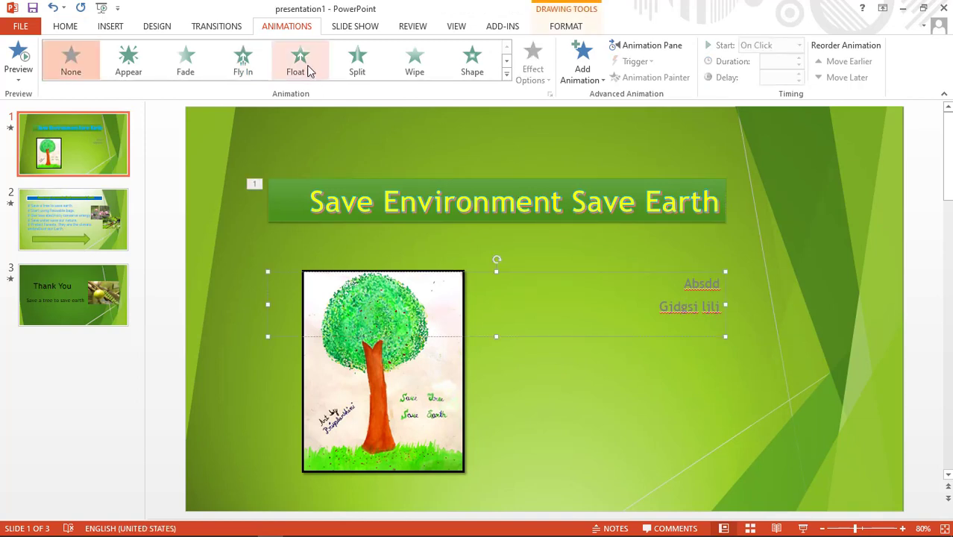
left_click(138, 71)
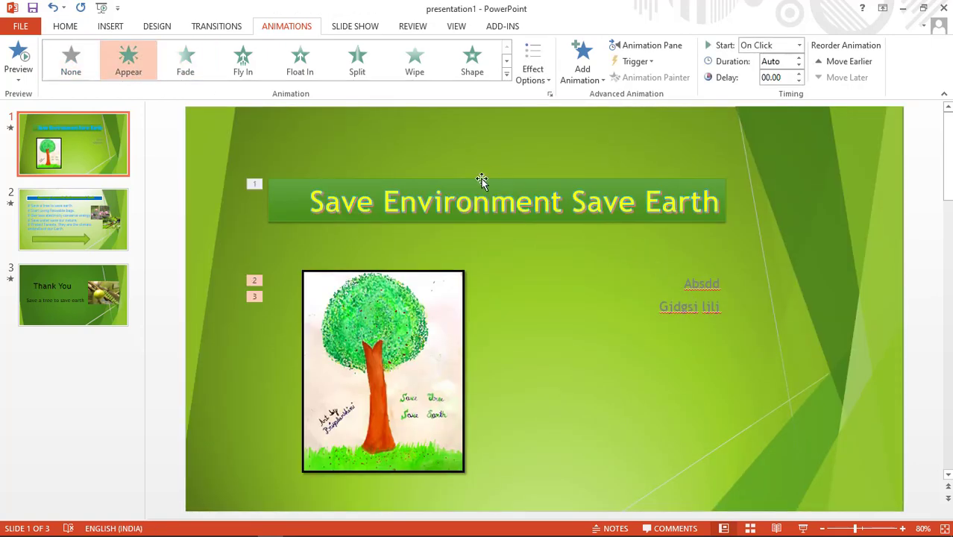
- Start the title With Previous and the text box After Previous with a longer duration
left_click(446, 186)
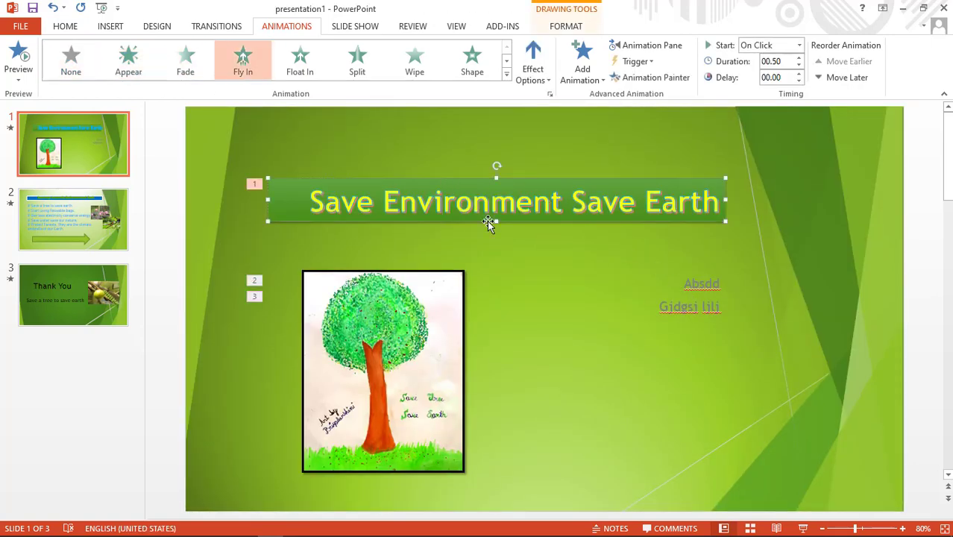
left_click(800, 46)
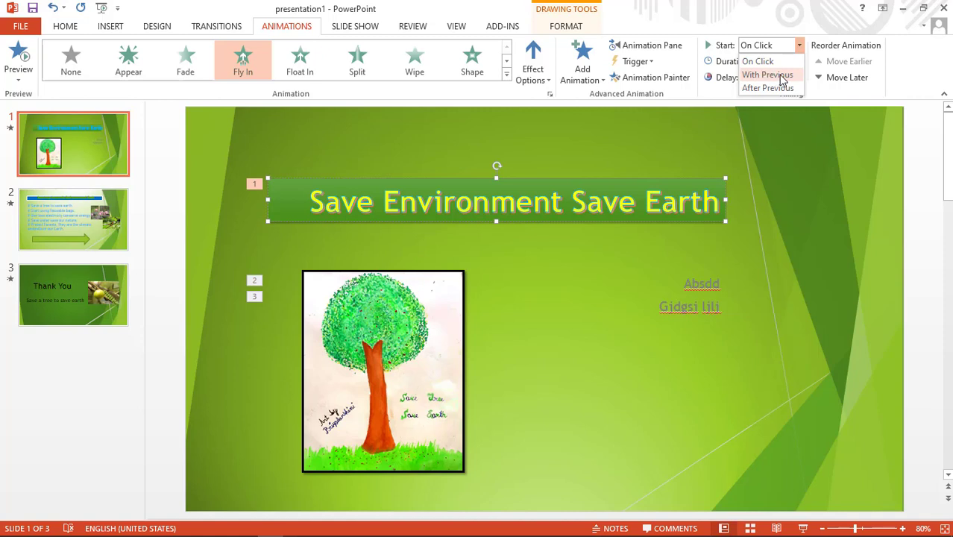
left_click(774, 76)
left_click(694, 281)
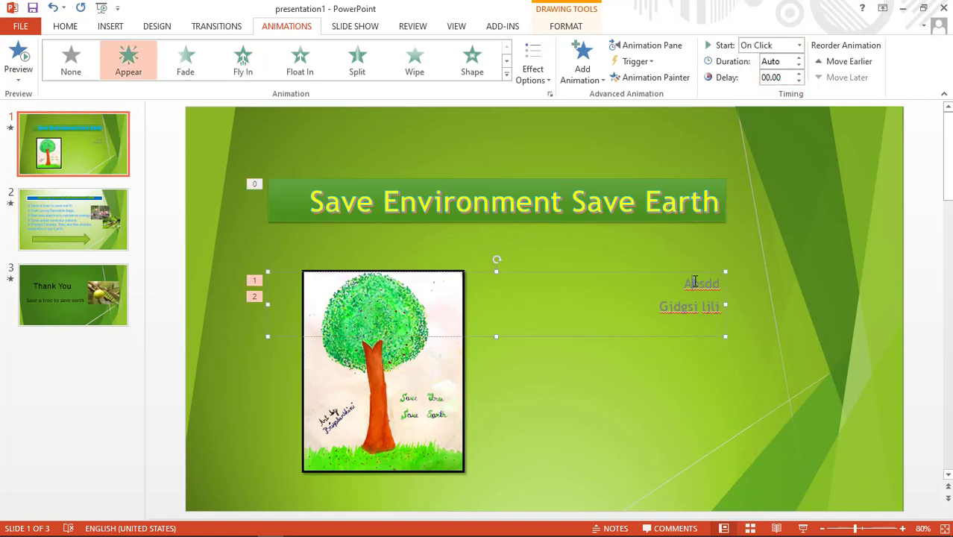
left_click(797, 46)
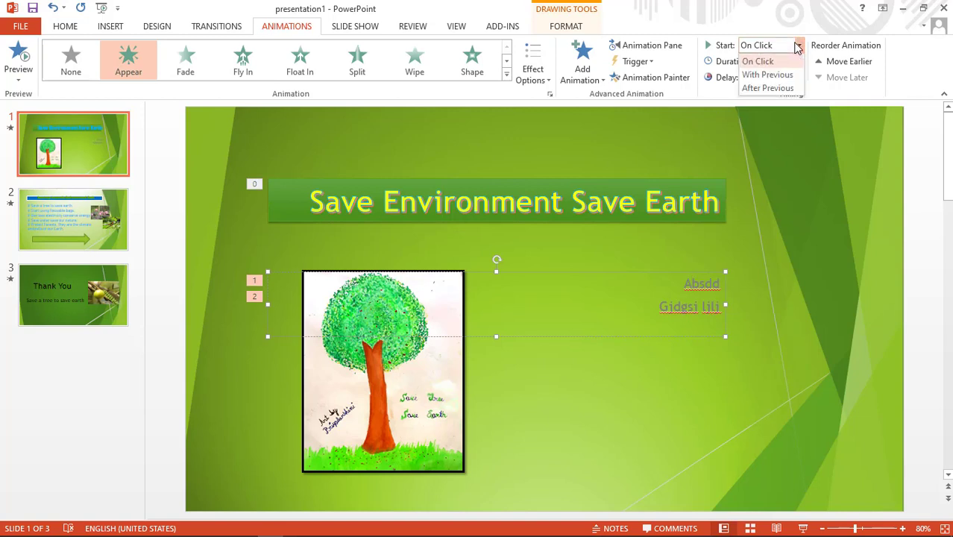
left_click(761, 88)
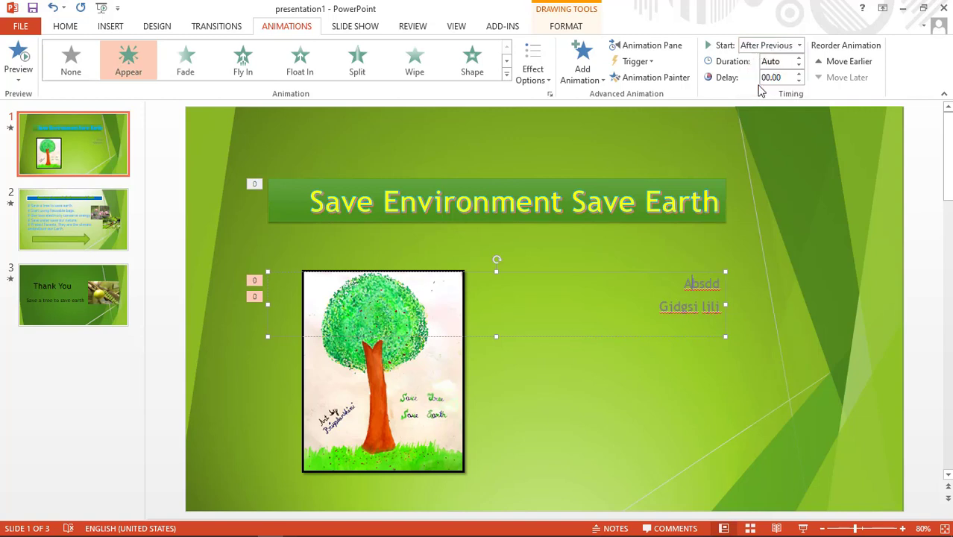
left_click(798, 59)
left_click(798, 59)
left_click(396, 374)
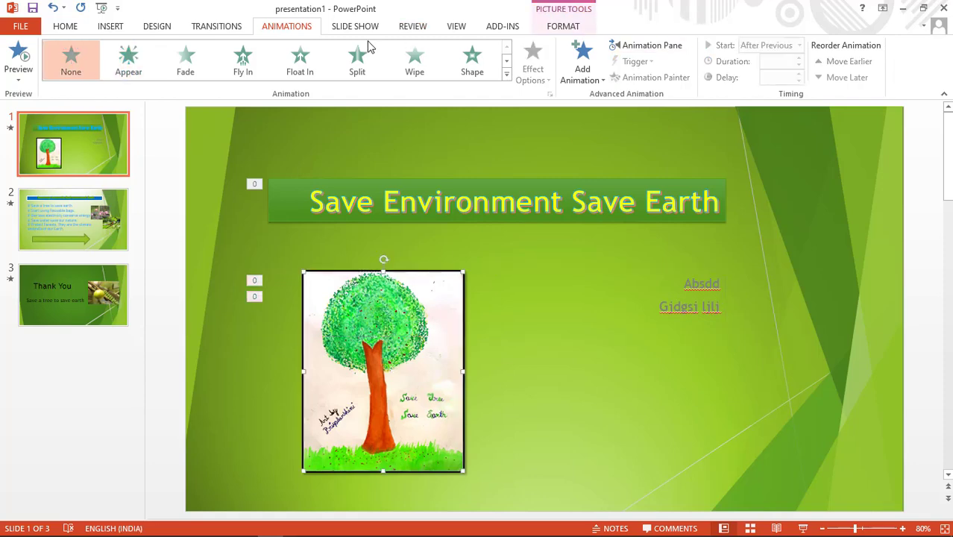
- Give the tree picture a Wipe entrance After Previous, with longer duration and added delay
left_click(506, 75)
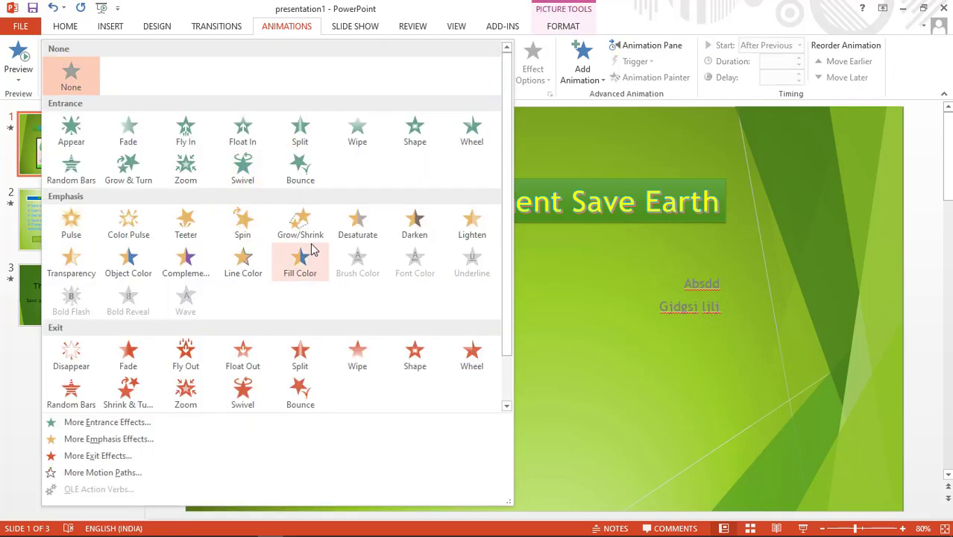
left_click(356, 141)
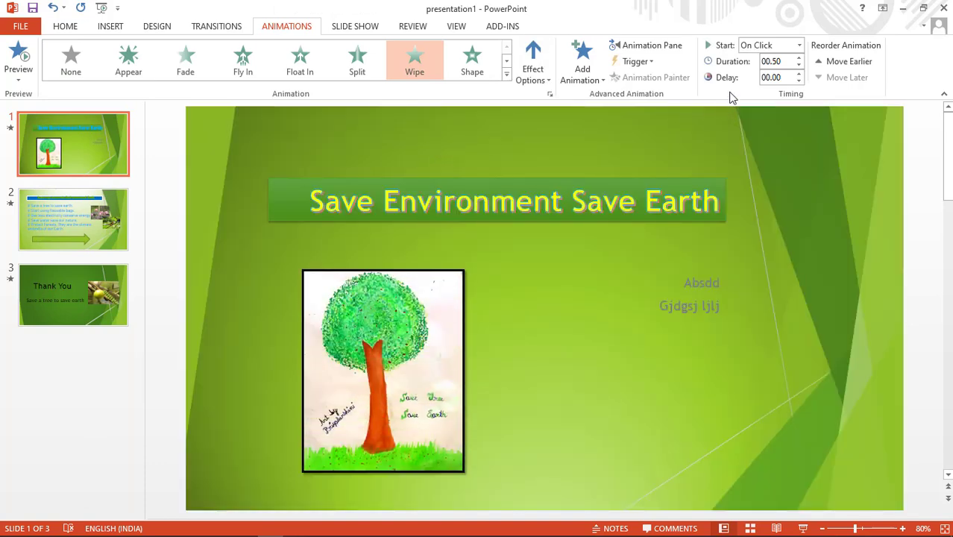
left_click(803, 45)
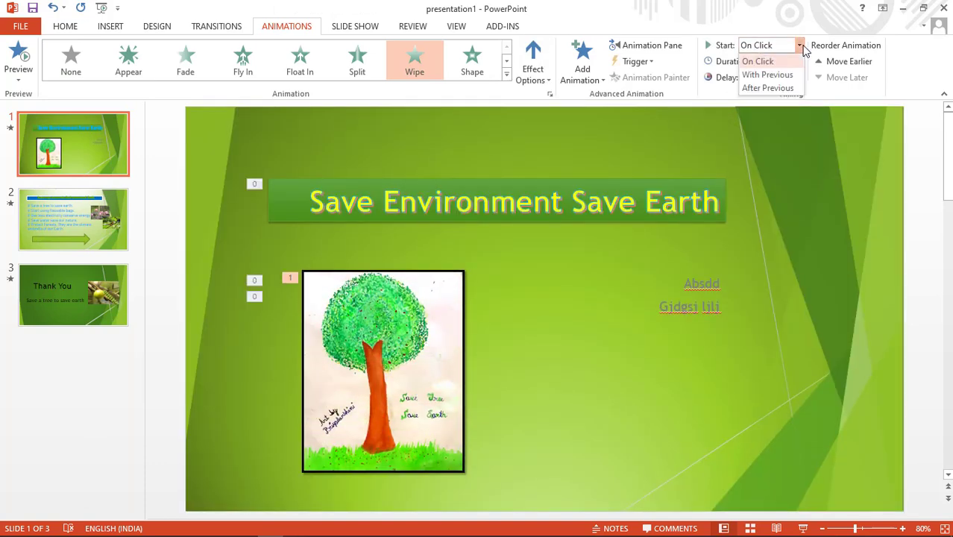
left_click(758, 86)
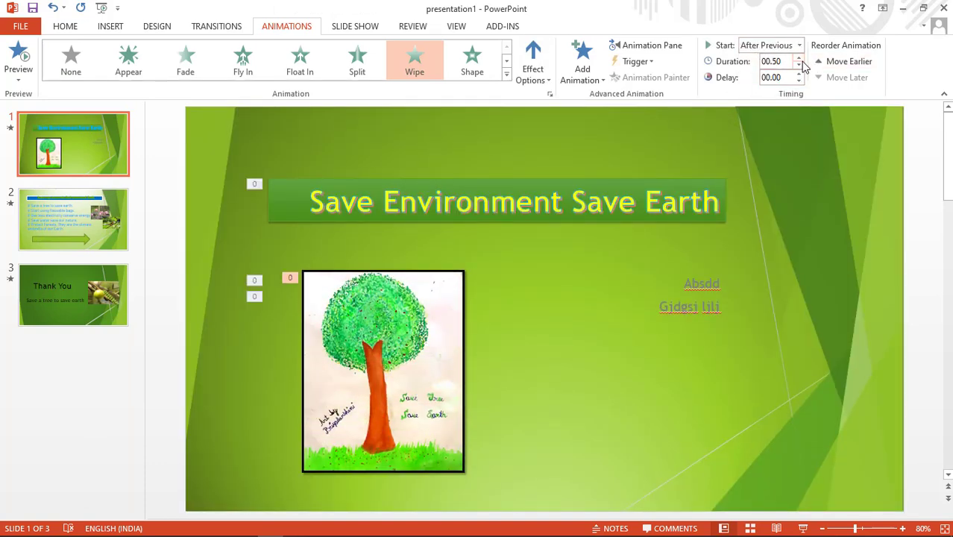
left_click(799, 59)
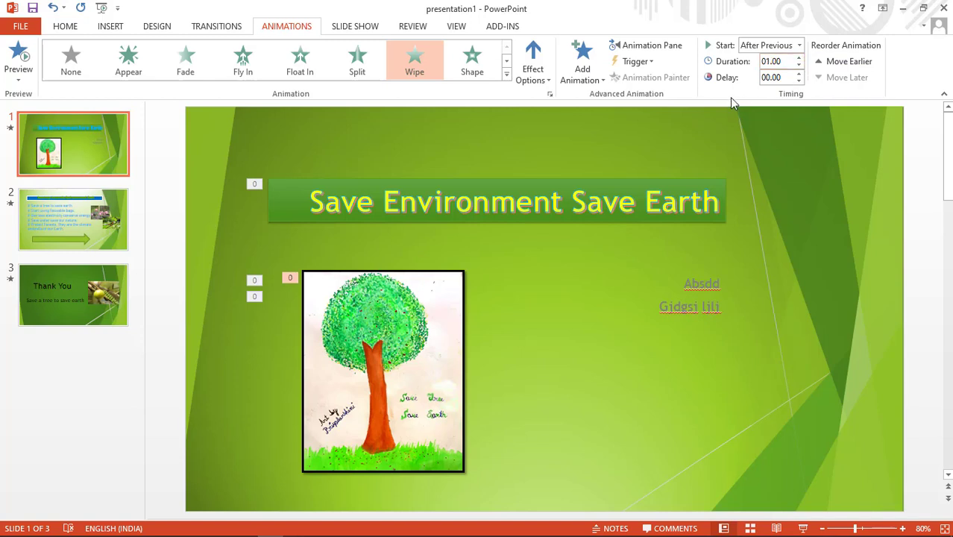
left_click(800, 76)
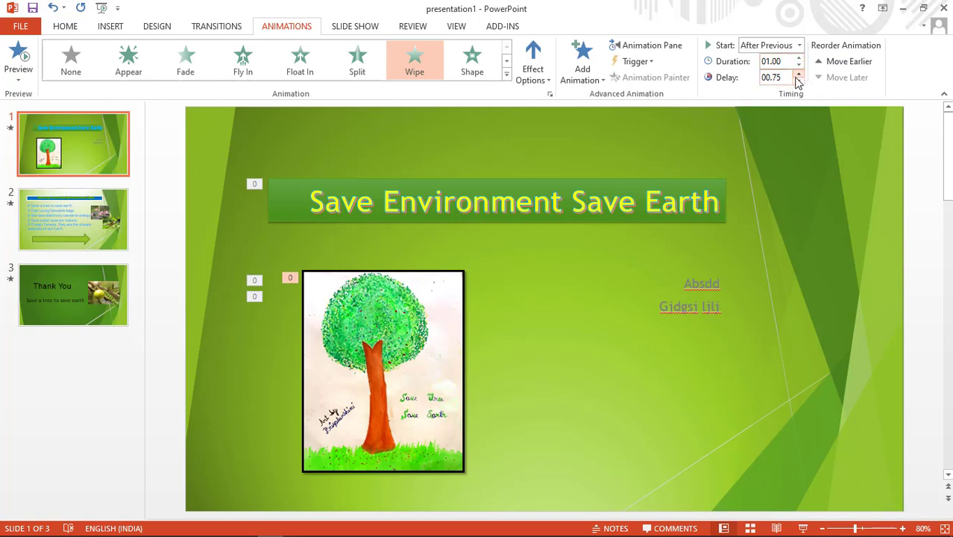
left_click(630, 245)
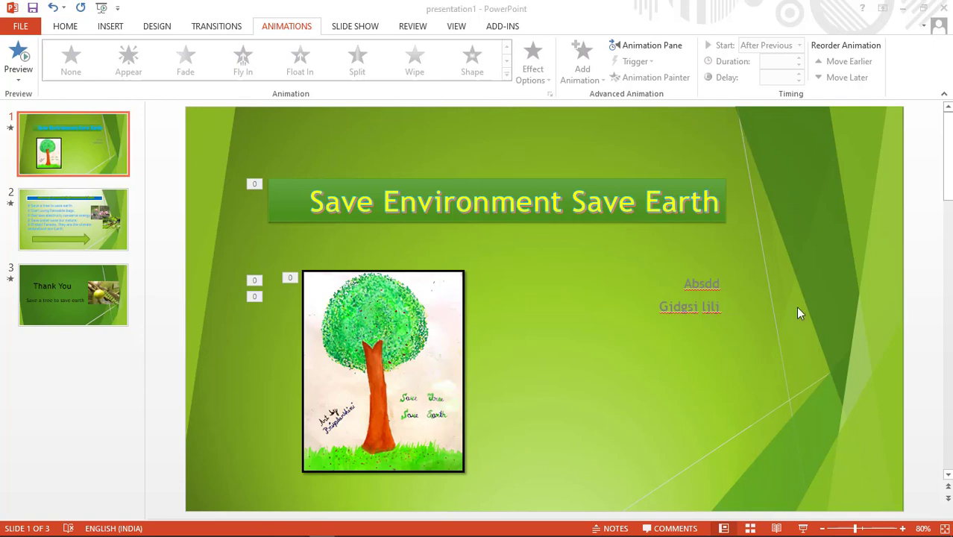
- Preview all of slide 1's animations with Play All in the Animation Pane
left_click(645, 46)
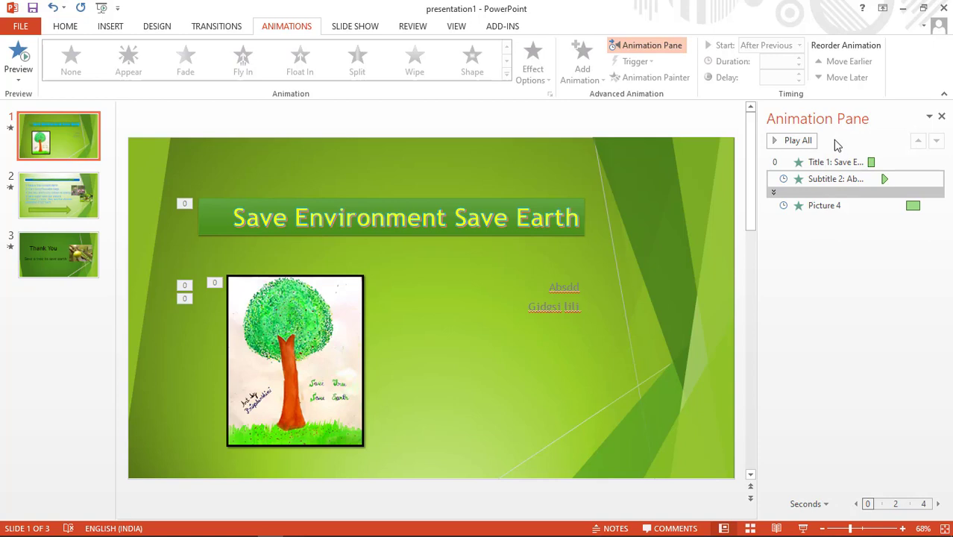
left_click(796, 141)
left_click(43, 194)
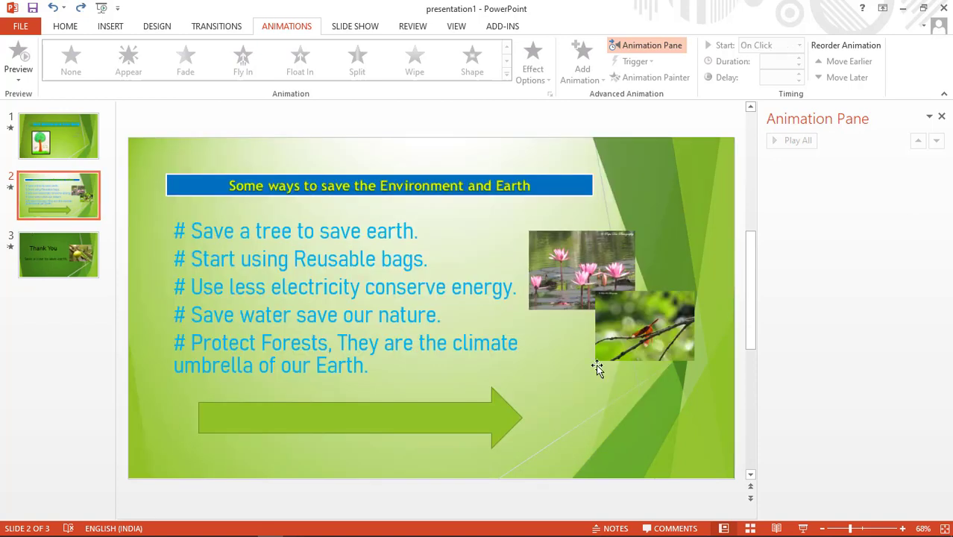
- Give slide 2's heading a Teeter emphasis starting With Previous after a 0.75-second delay
left_click(278, 186)
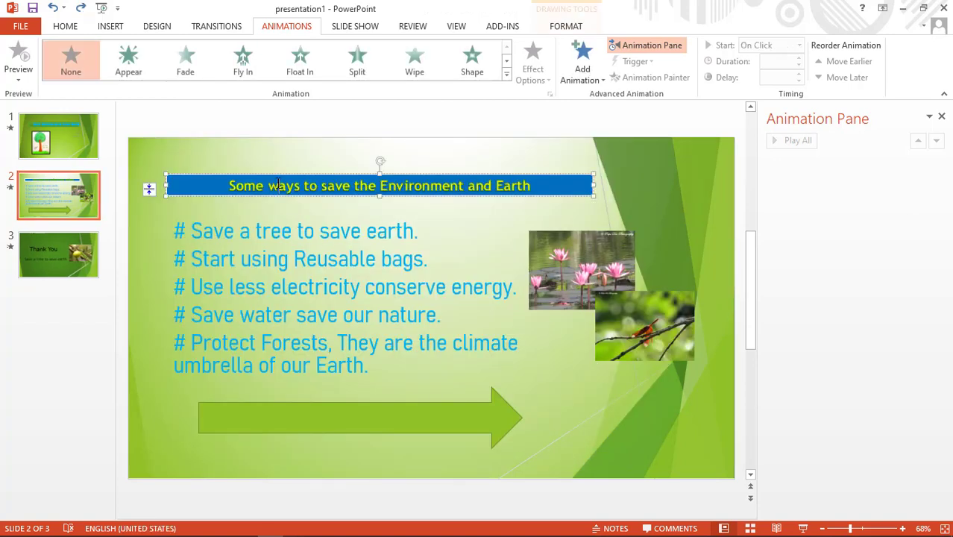
left_click(506, 77)
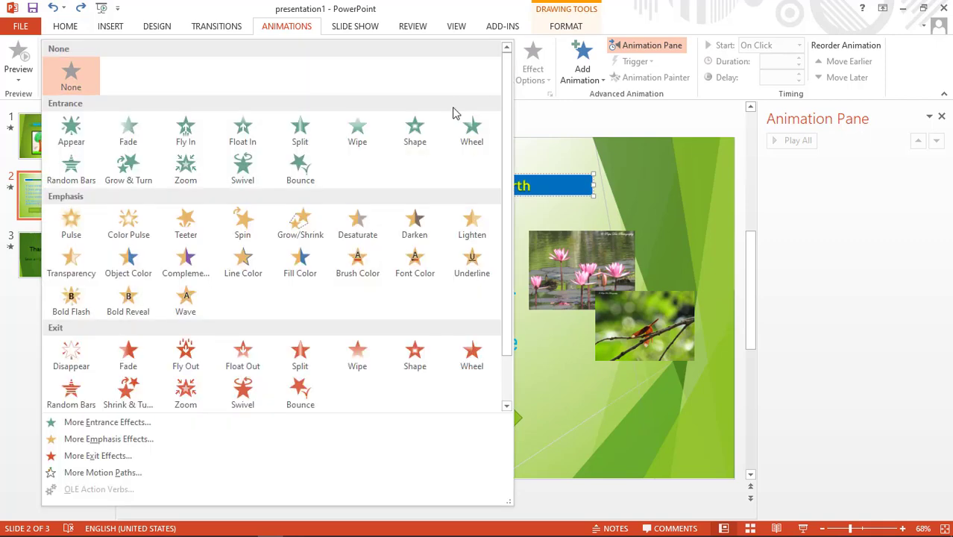
left_click(186, 227)
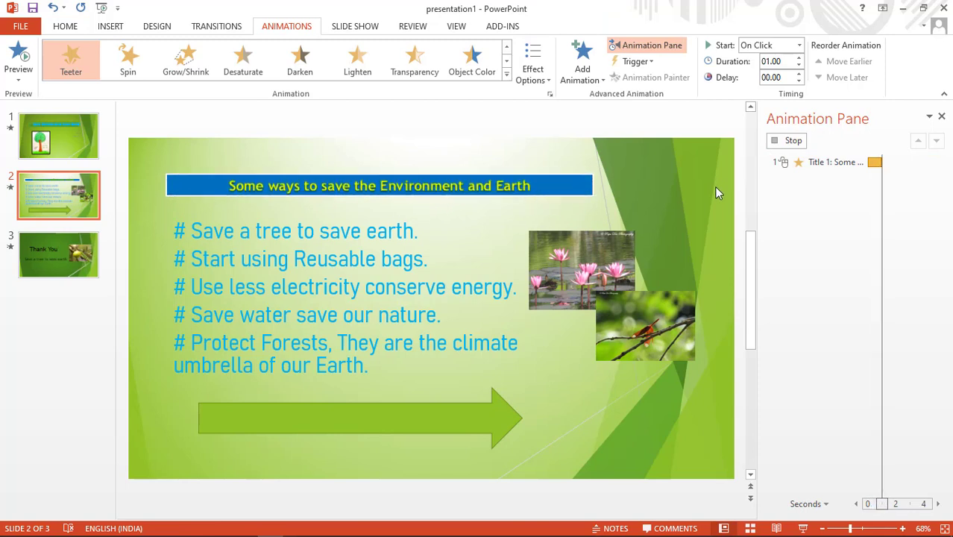
left_click(798, 46)
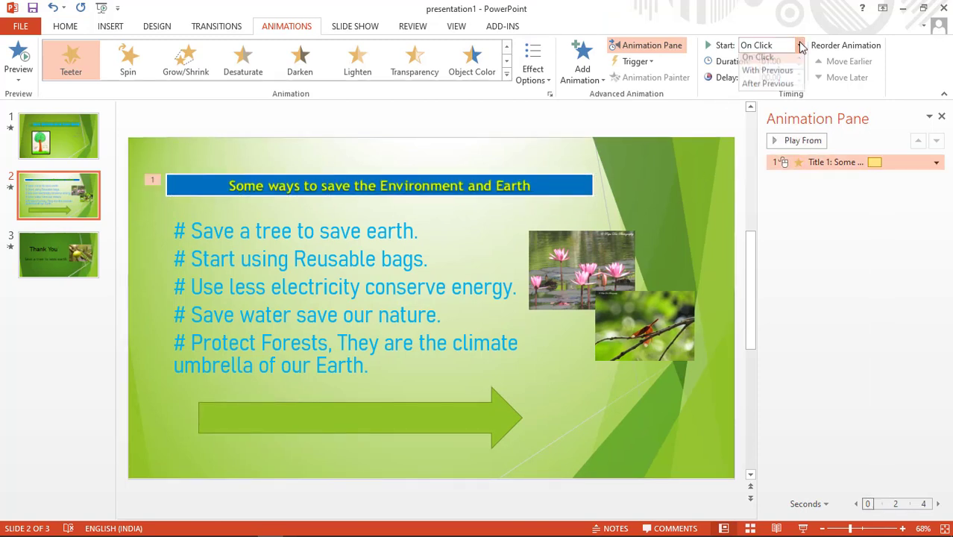
left_click(767, 74)
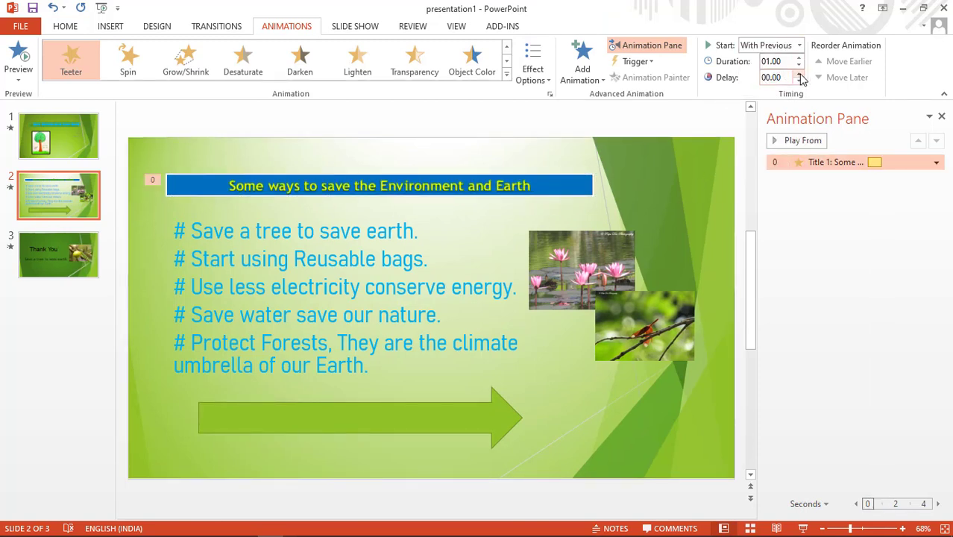
left_click(799, 74)
left_click(799, 74)
left_click(799, 74)
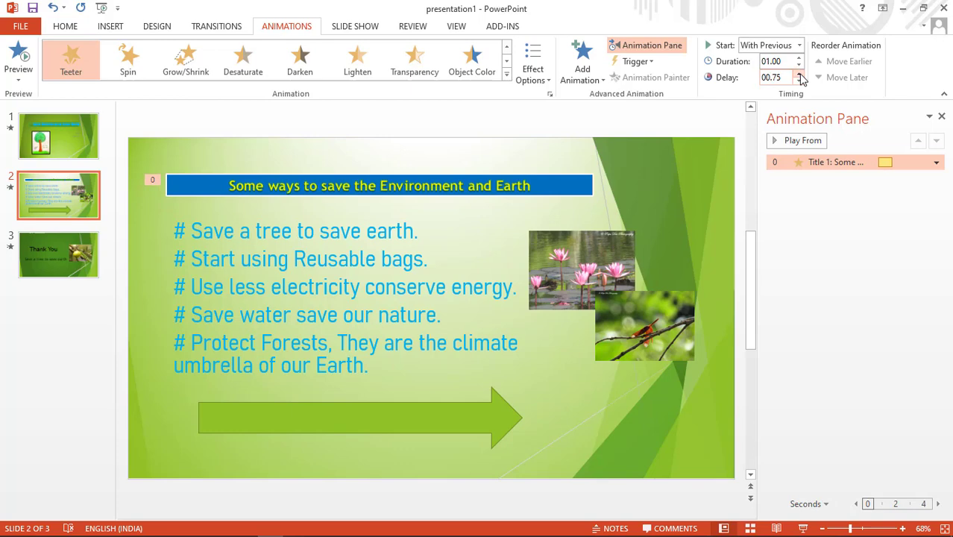
- Make the bullet list zoom in After Previous
left_click(344, 284)
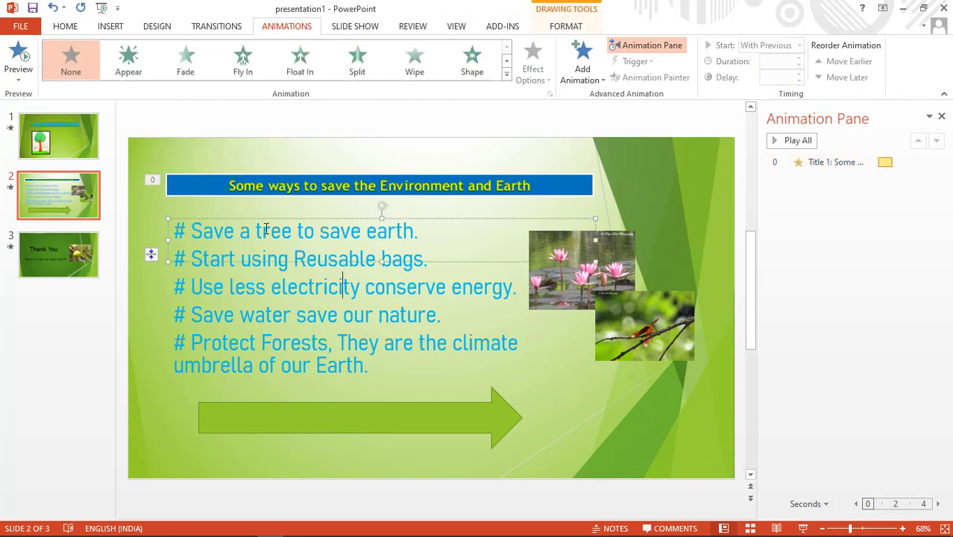
left_click(506, 78)
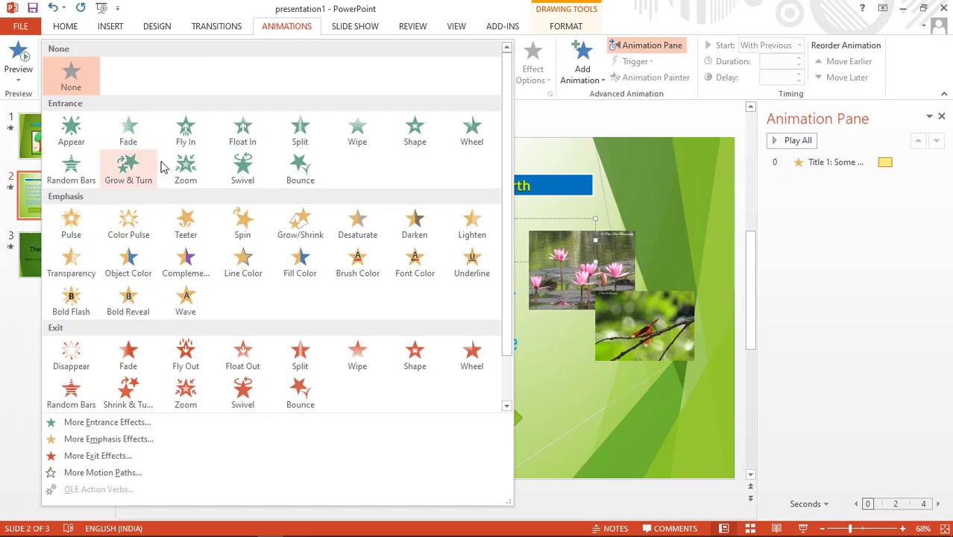
left_click(189, 169)
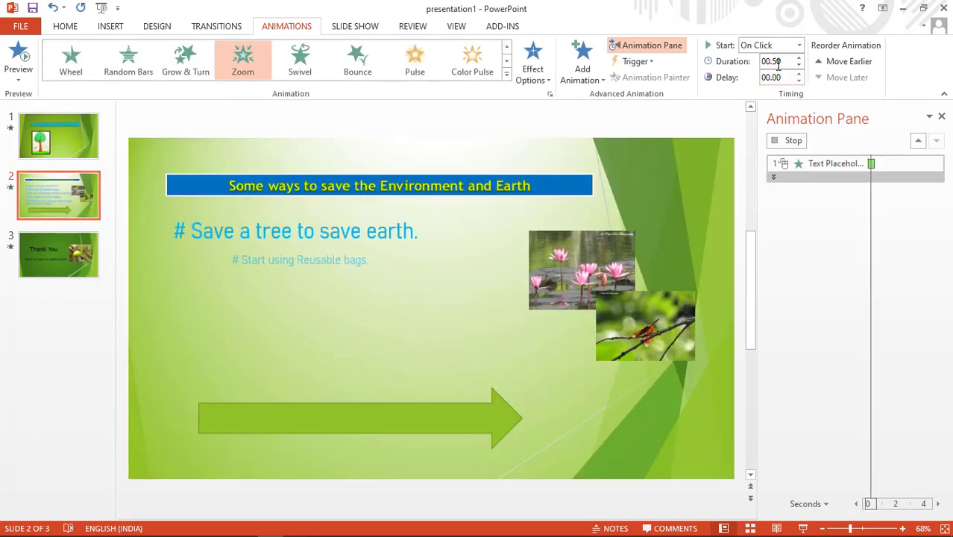
left_click(798, 45)
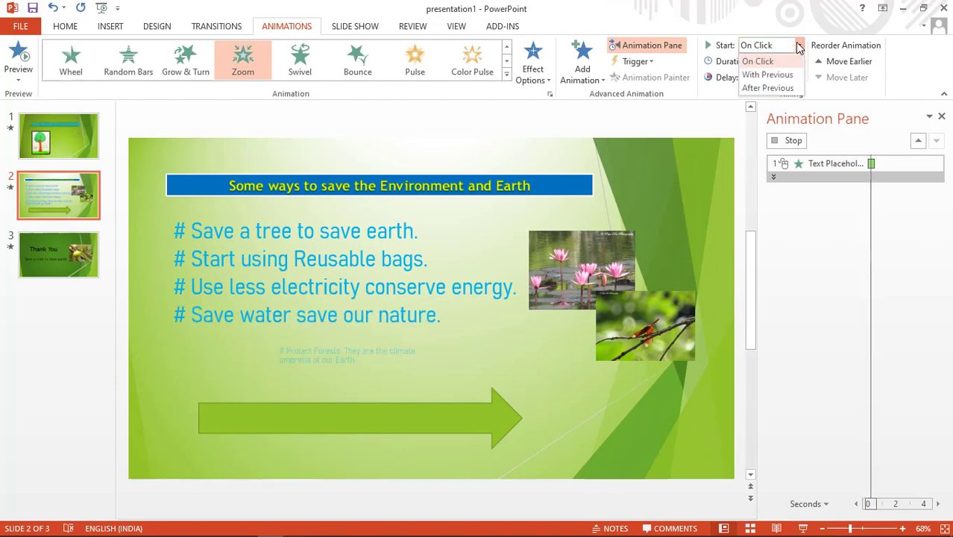
left_click(770, 85)
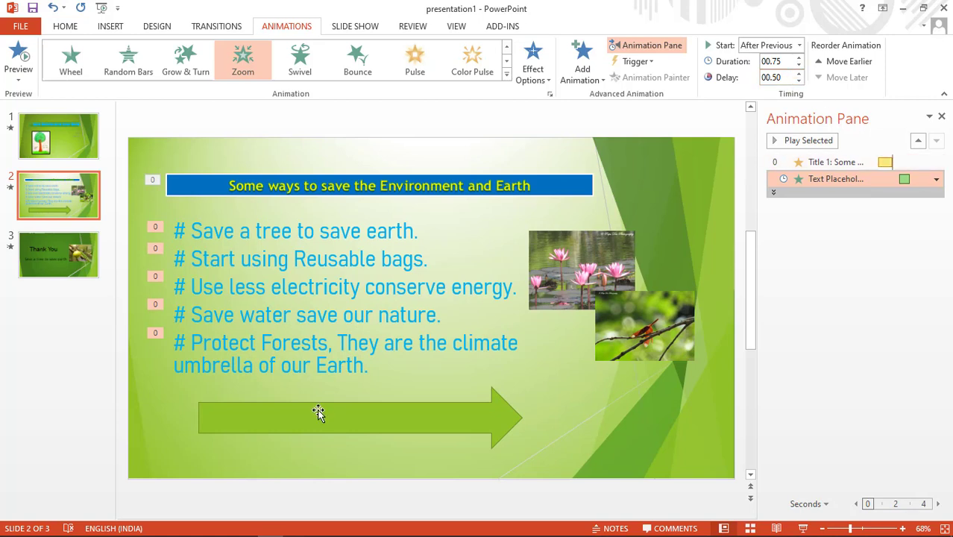
left_click(583, 265)
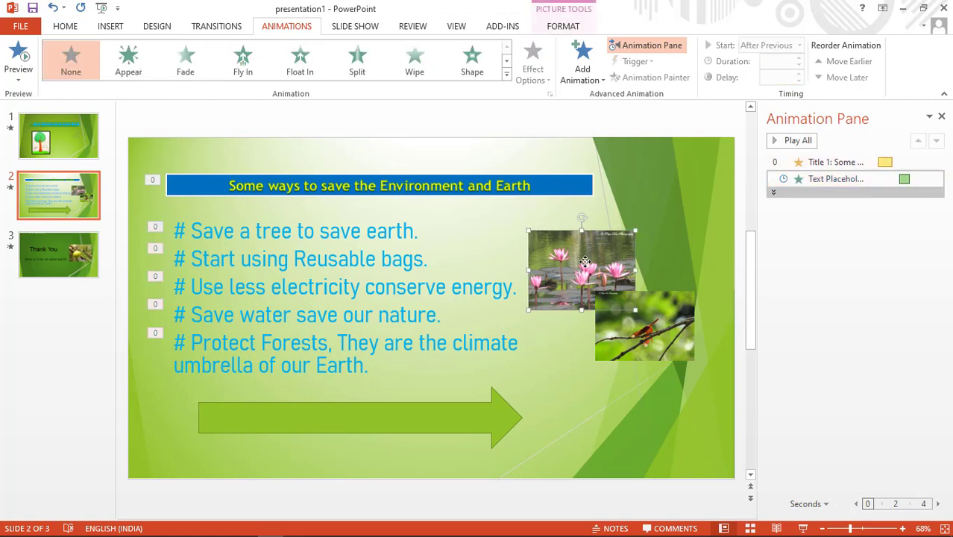
left_click(633, 328)
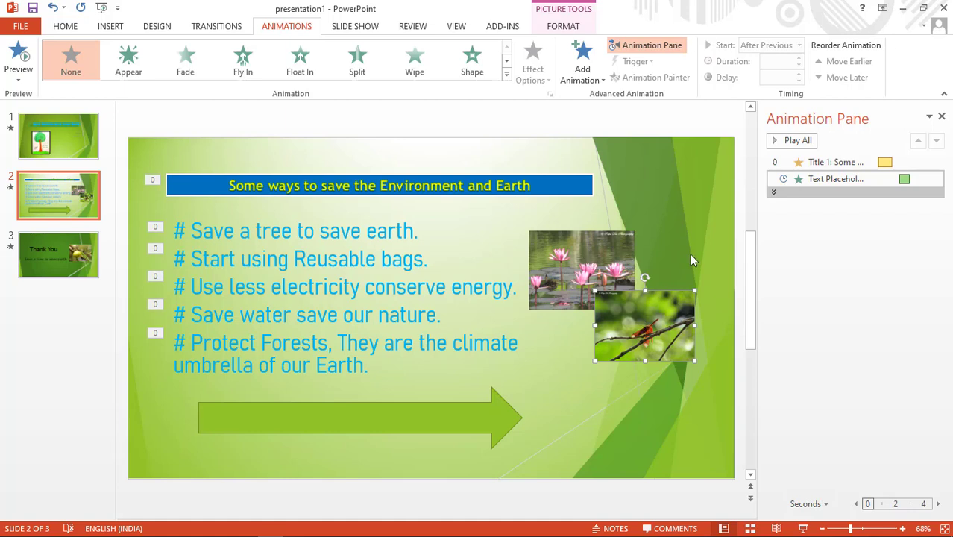
left_click(311, 425)
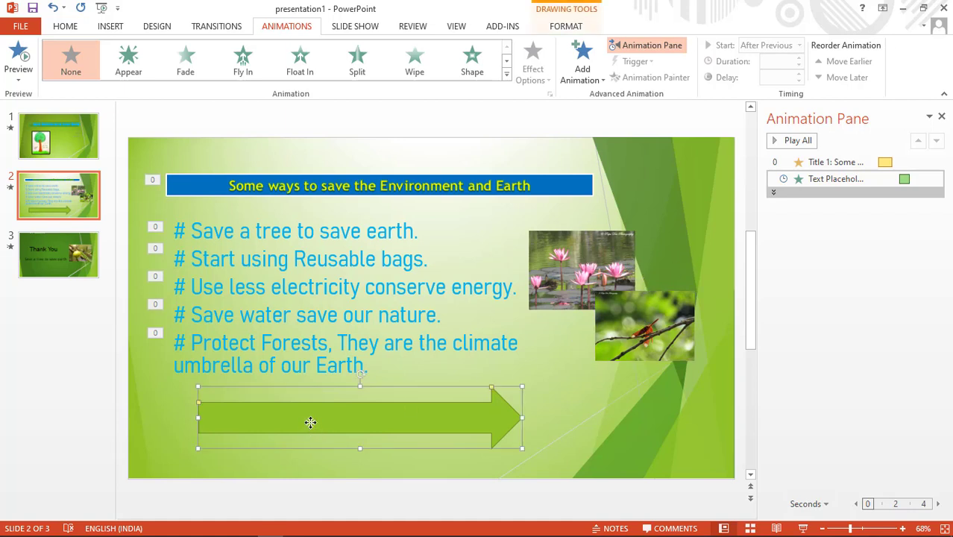
- Give the green arrow a Fly In entrance coming From Left
left_click(506, 74)
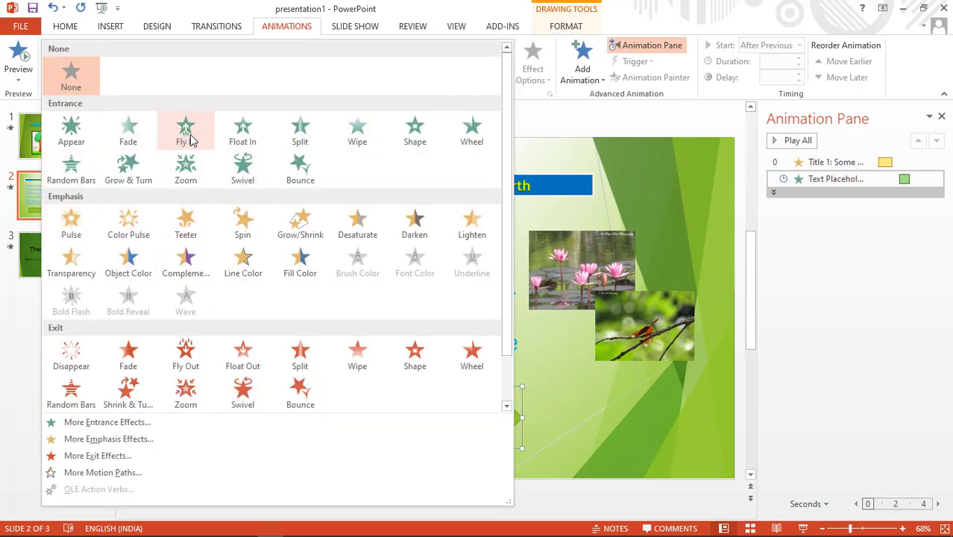
left_click(188, 135)
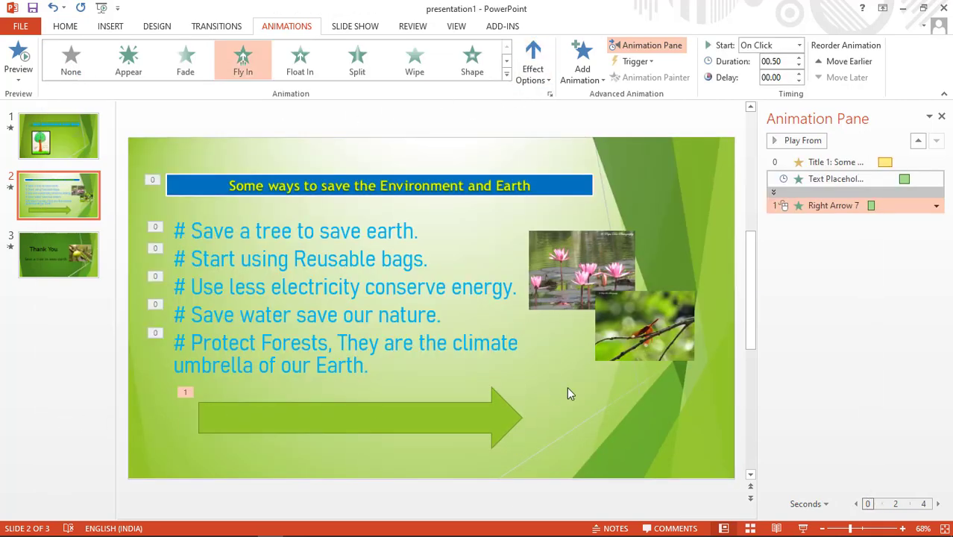
left_click(539, 79)
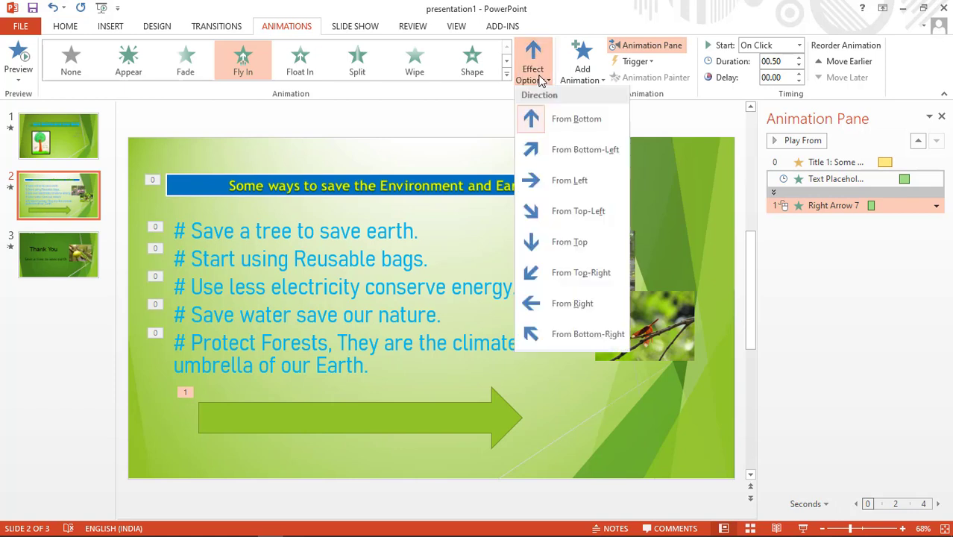
left_click(538, 184)
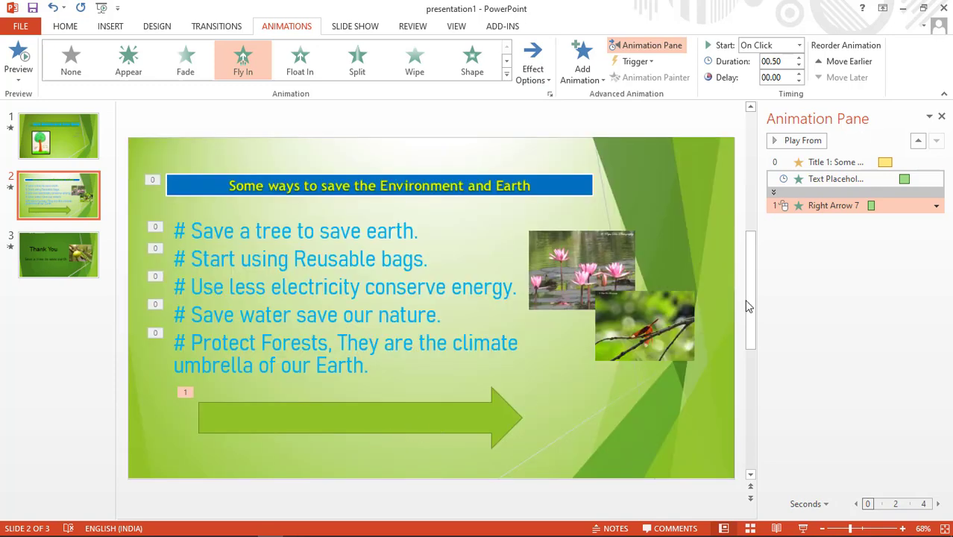
- Preview the arrow's animation and then all of slide 2's animations
left_click(794, 145)
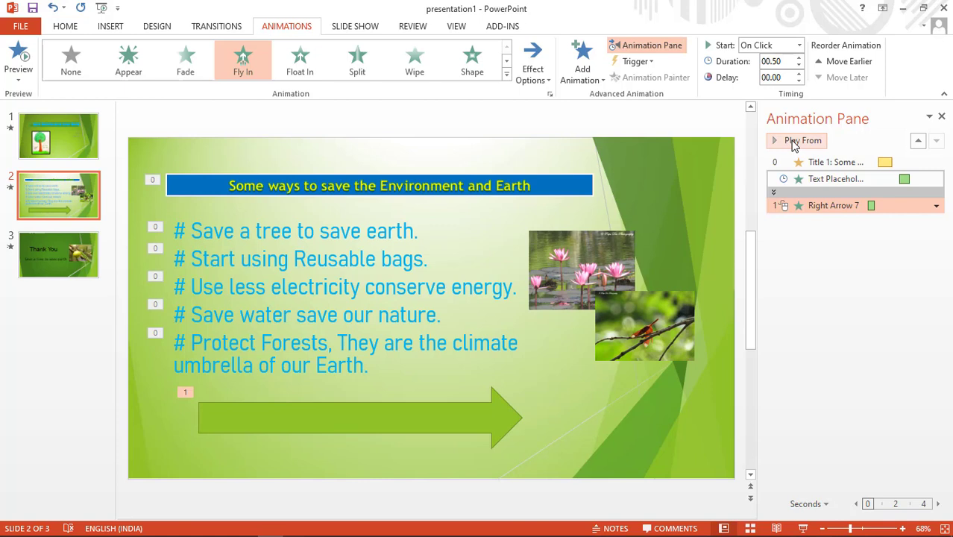
left_click(820, 311)
left_click(809, 149)
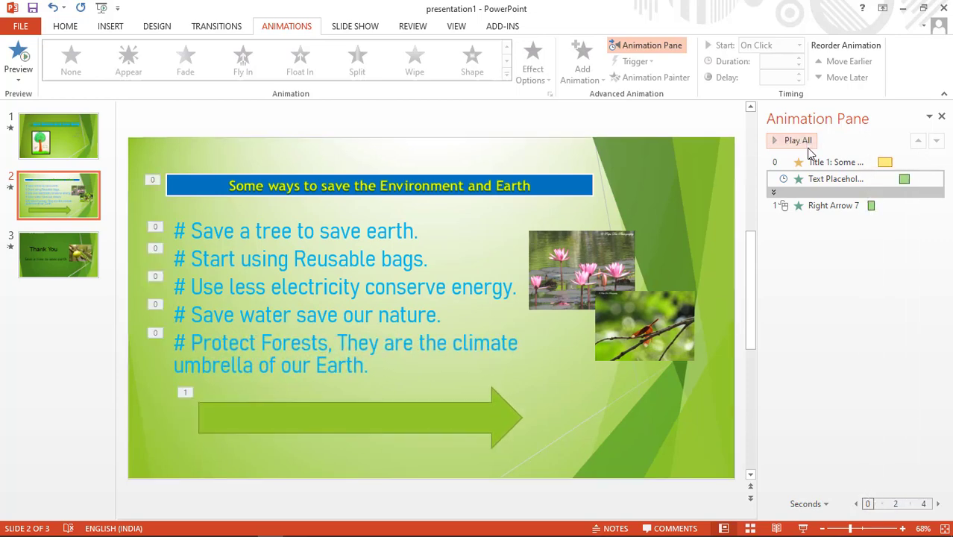
- Switch to the Thank You slide (slide 3)
left_click(41, 253)
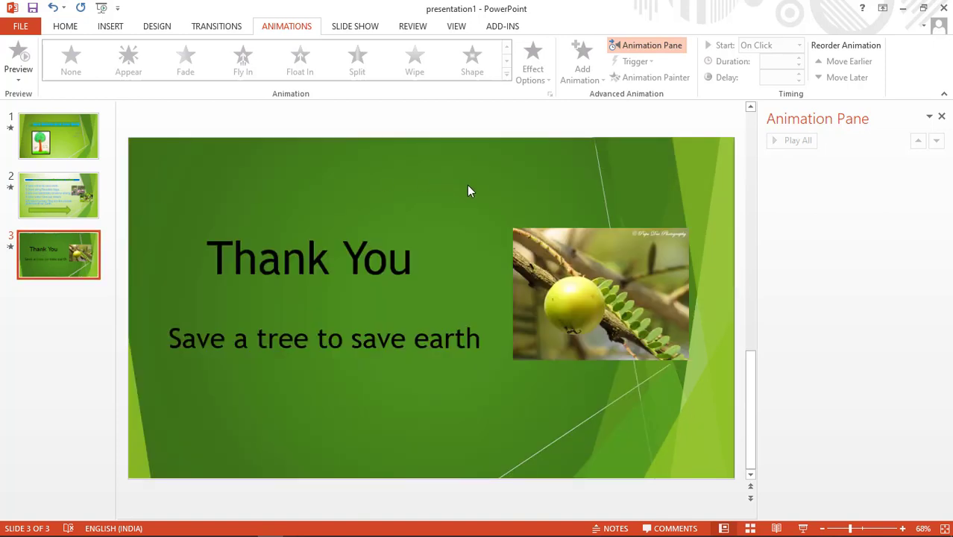
- Apply a Zoom entrance to the Thank You heading: With Previous, 1-second duration, 0.50-second delay
left_click(241, 265)
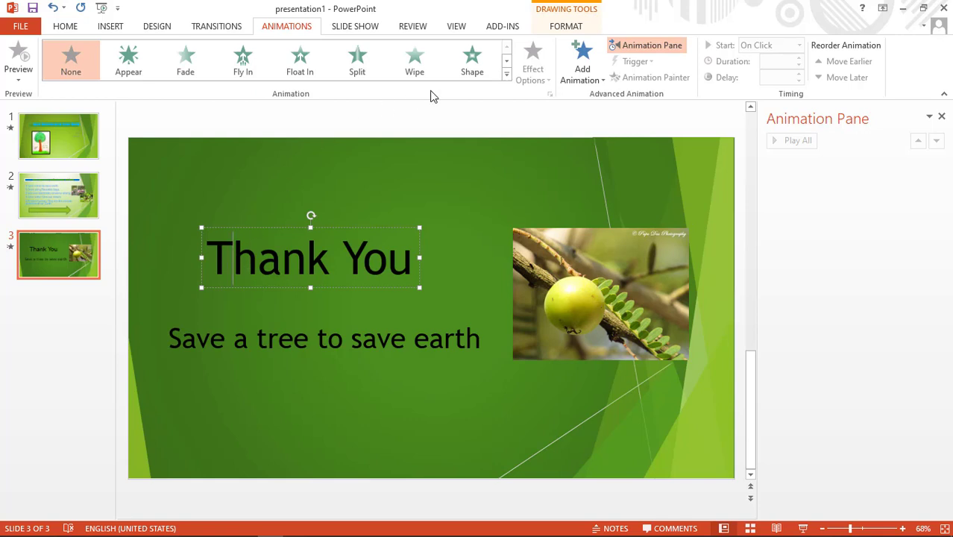
left_click(507, 75)
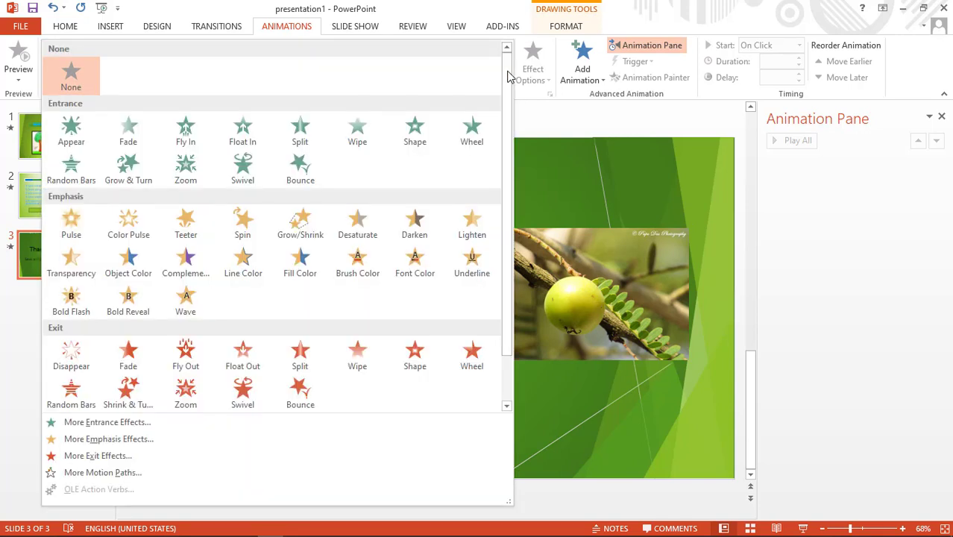
left_click(189, 179)
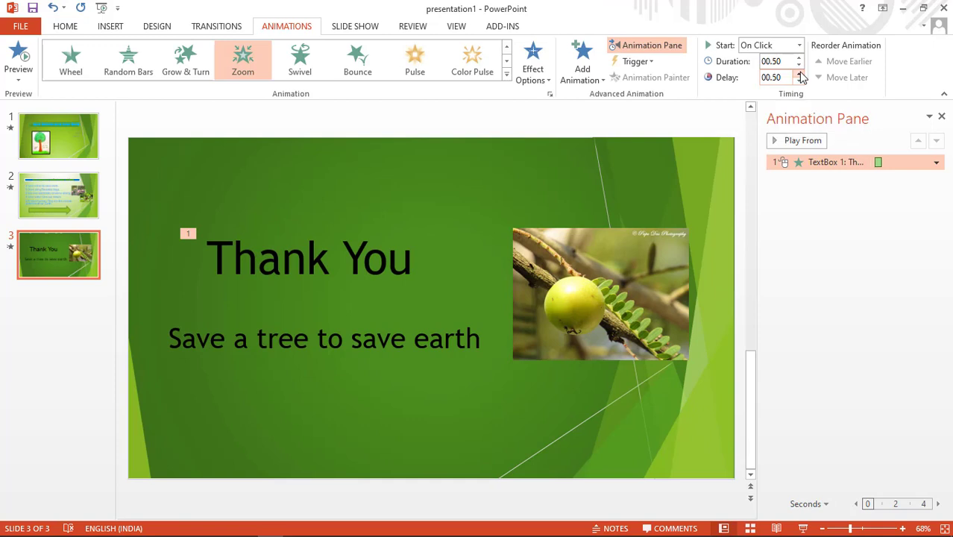
left_click(799, 45)
left_click(767, 75)
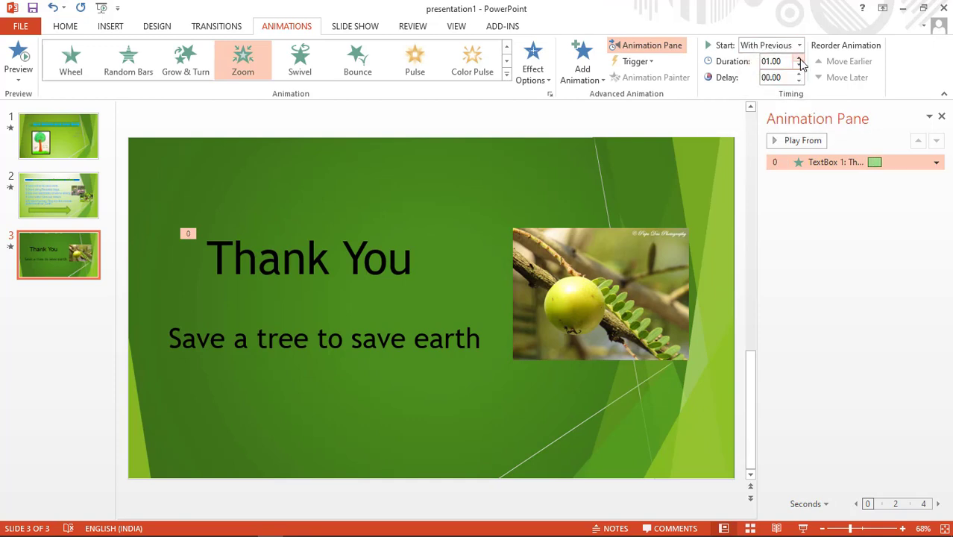
left_click(798, 74)
left_click(799, 74)
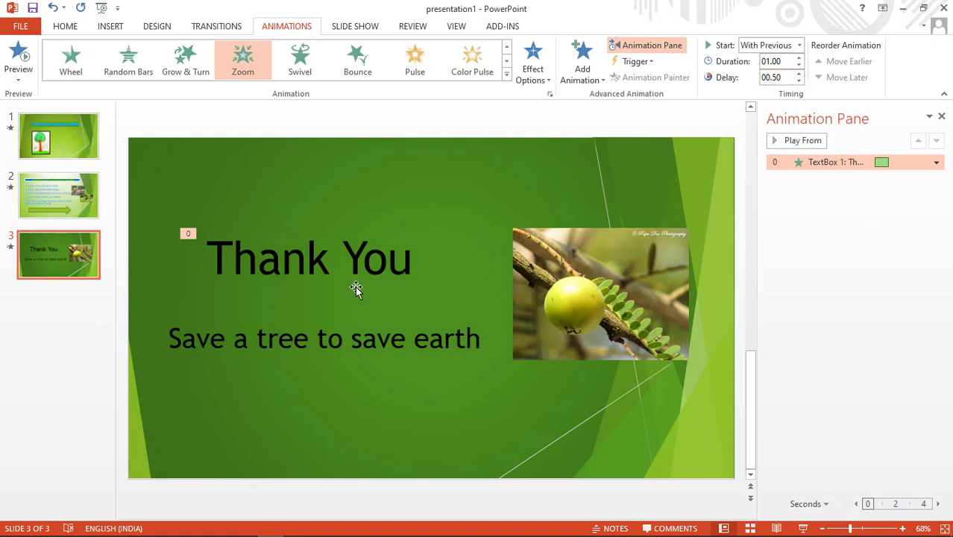
left_click(579, 392)
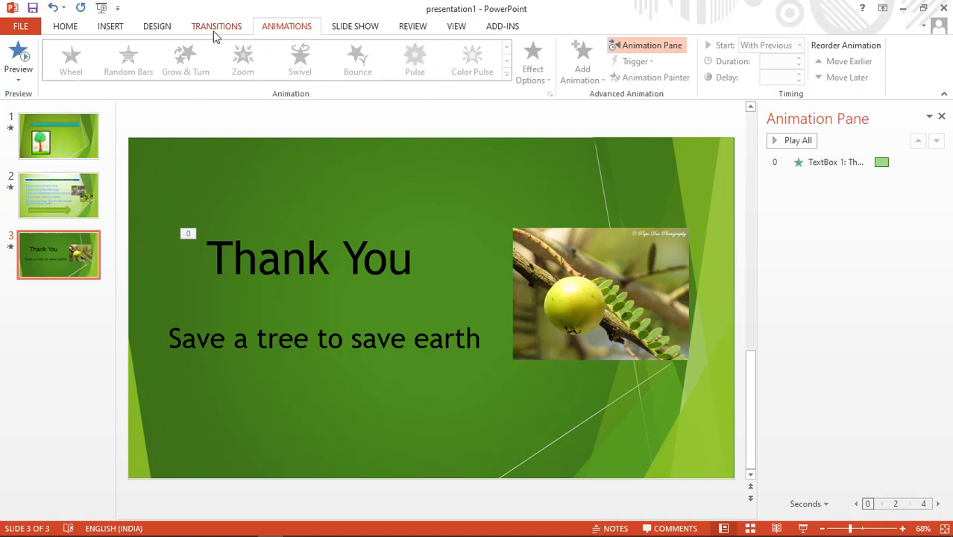
- Switch slide 1 from advancing On Mouse Click to advancing automatically After a set time
left_click(355, 28)
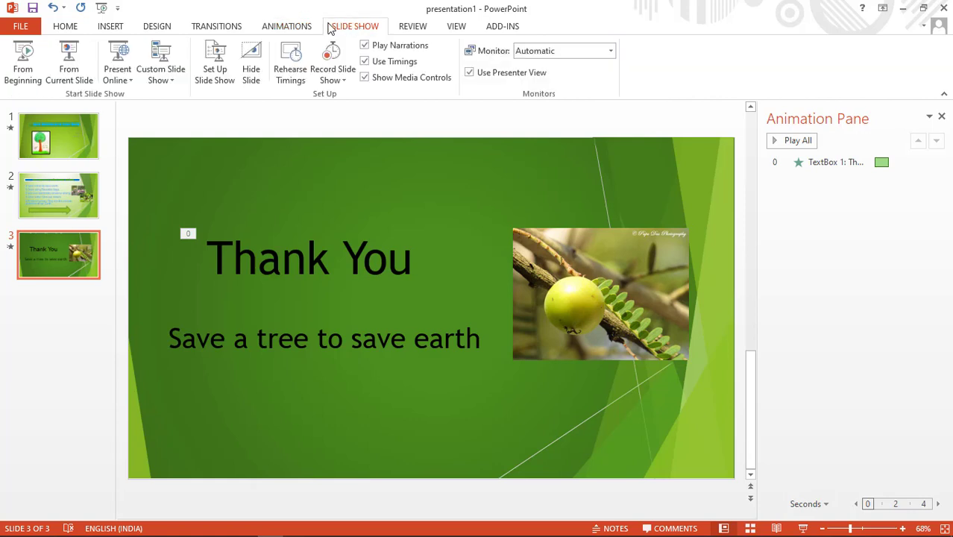
left_click(208, 29)
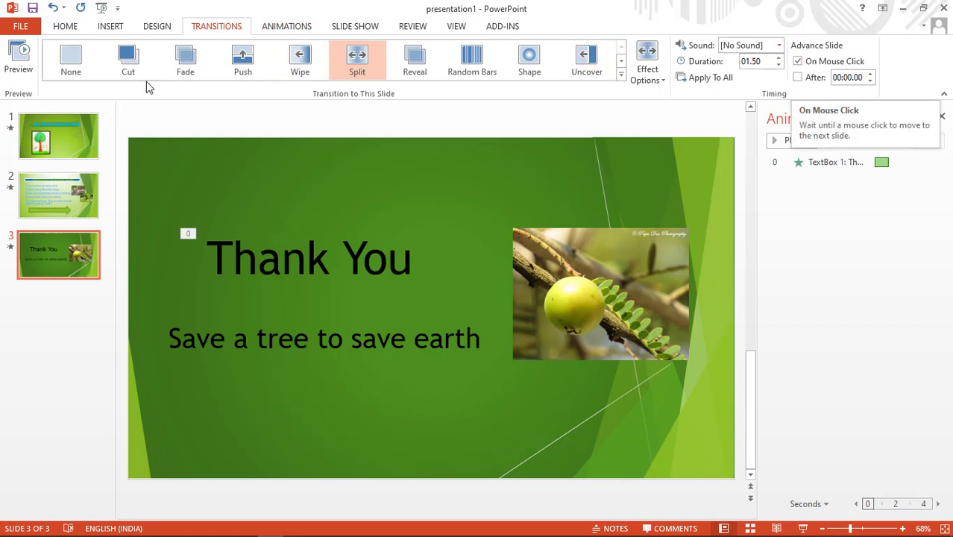
left_click(47, 123)
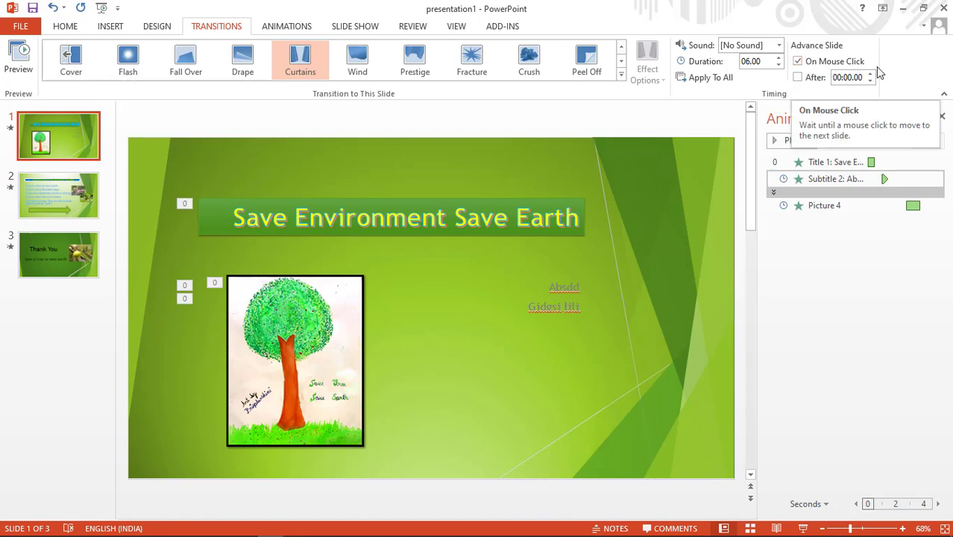
left_click(797, 62)
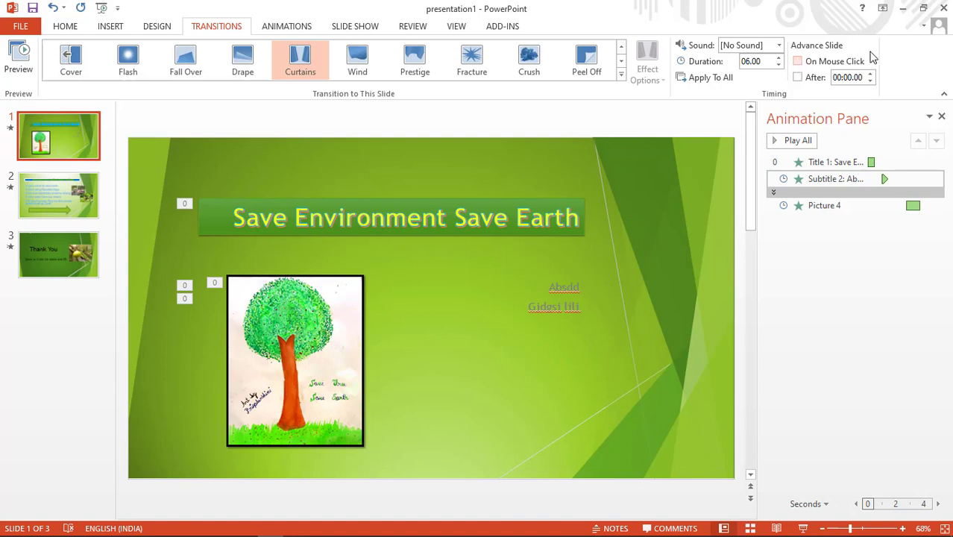
left_click(797, 77)
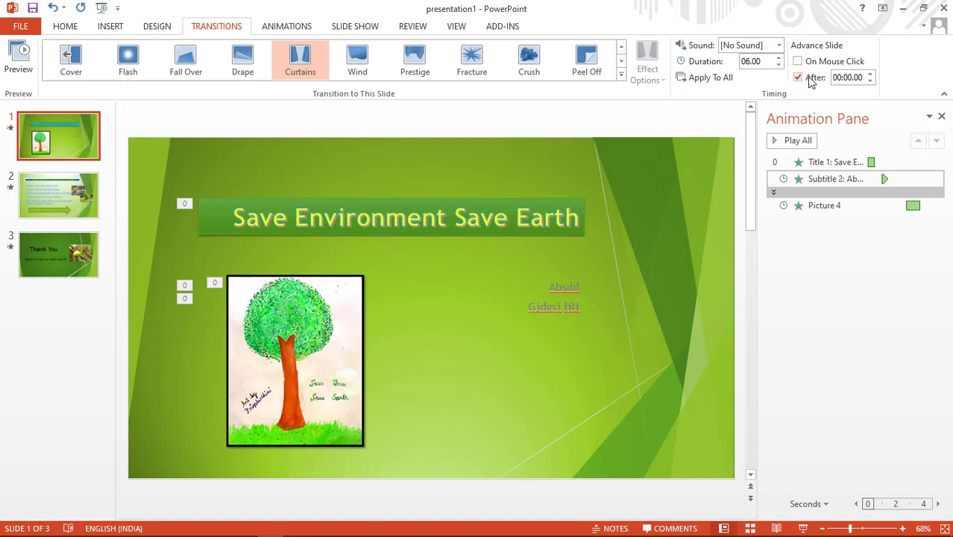
left_click(870, 74)
left_click(363, 27)
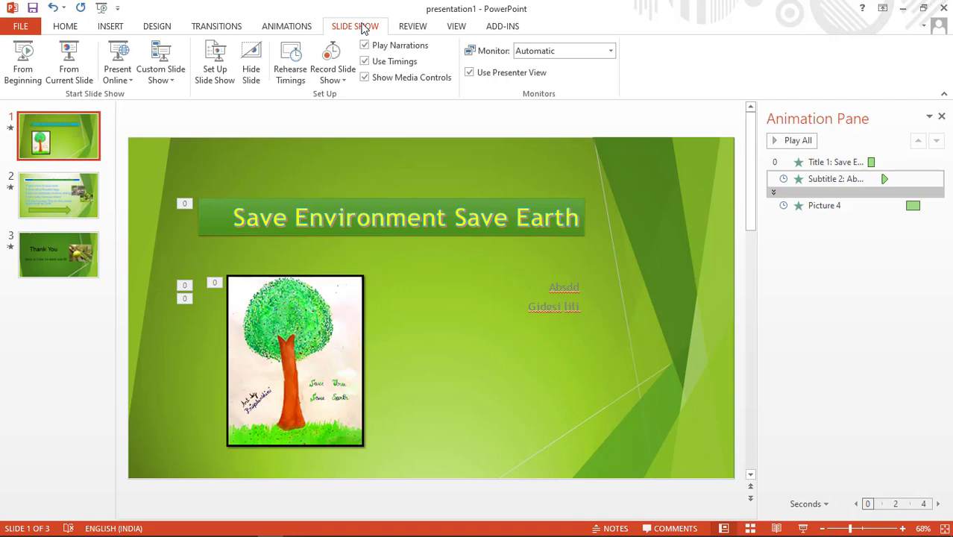
- Run the show from the start, clicking through the arrow fly-in to the Thank You slide, then exit
left_click(19, 70)
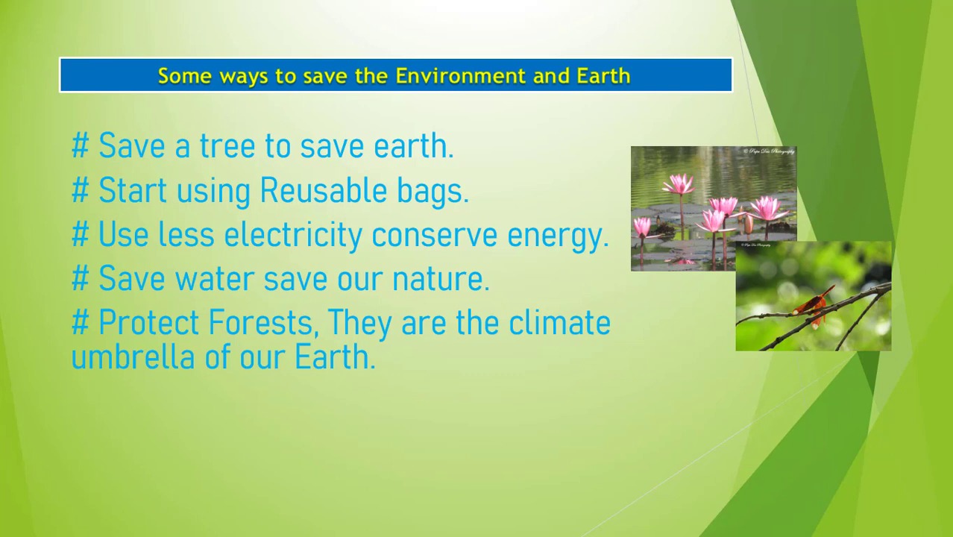
left_click(543, 187)
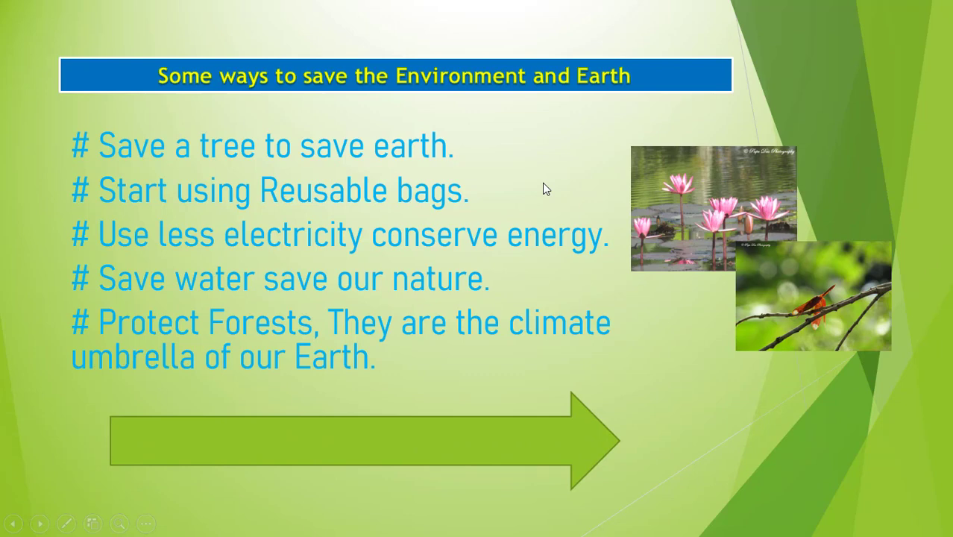
left_click(542, 182)
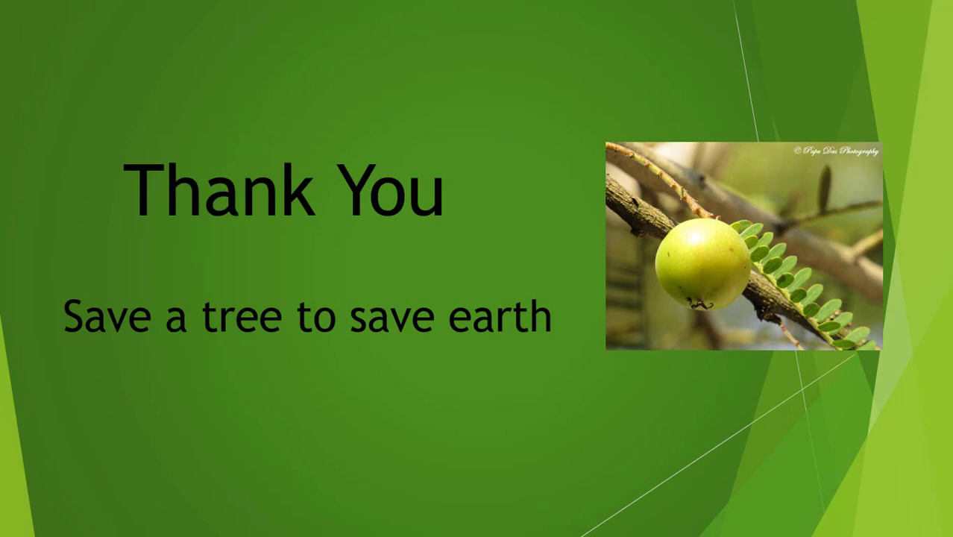
key("Escape")
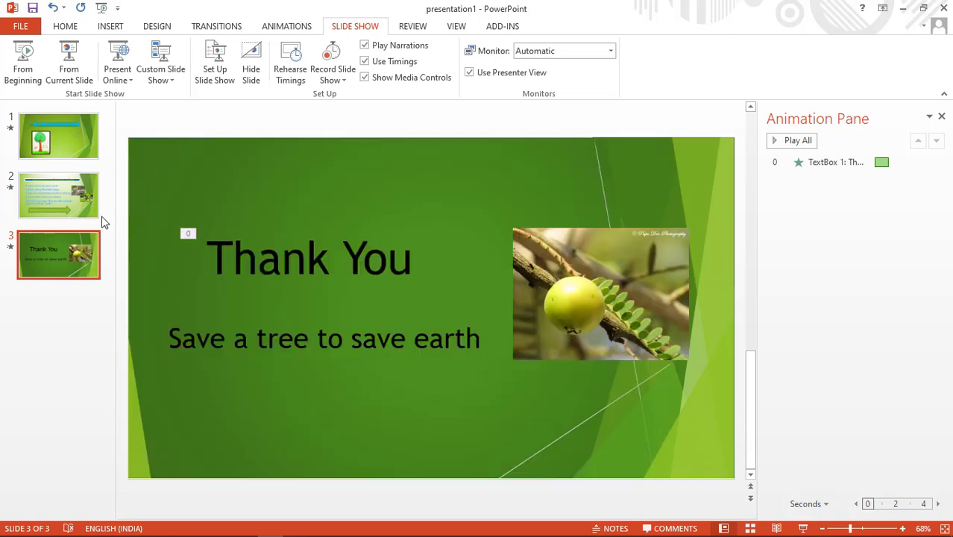
- Set slide 2's green arrow animation to start After Previous
left_click(48, 197)
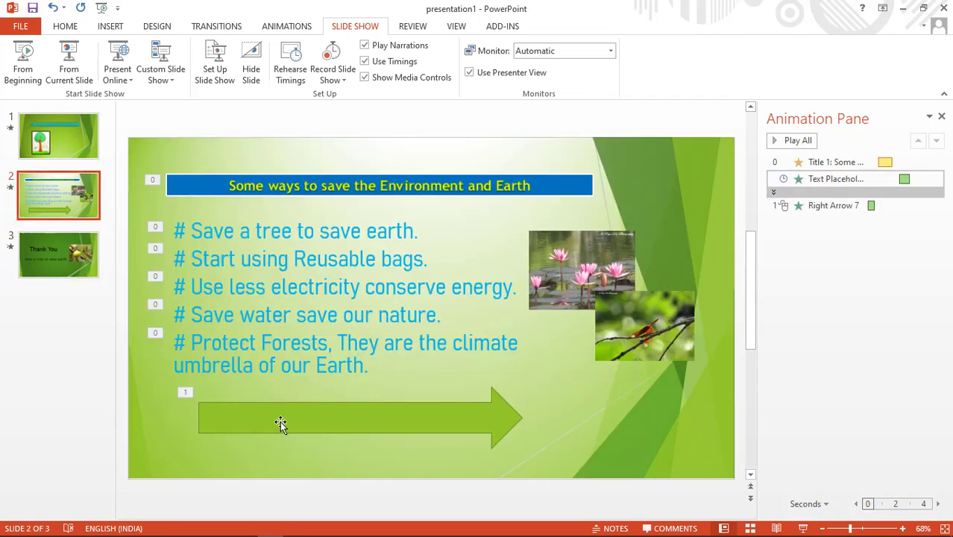
left_click(280, 423)
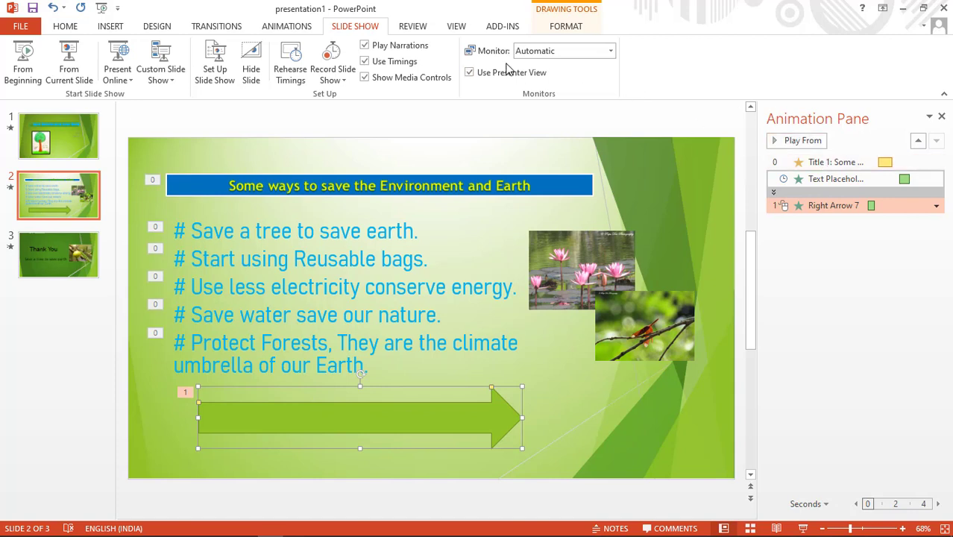
left_click(287, 27)
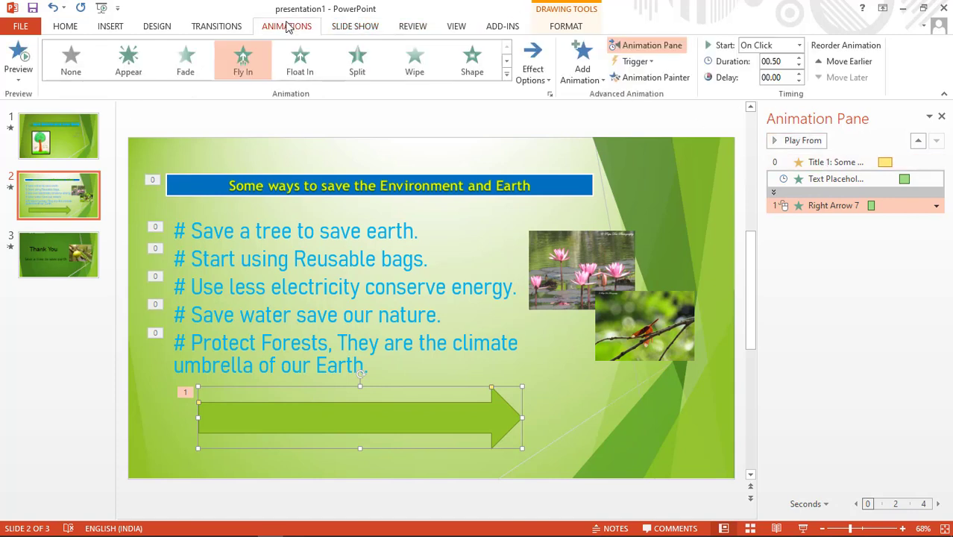
left_click(799, 45)
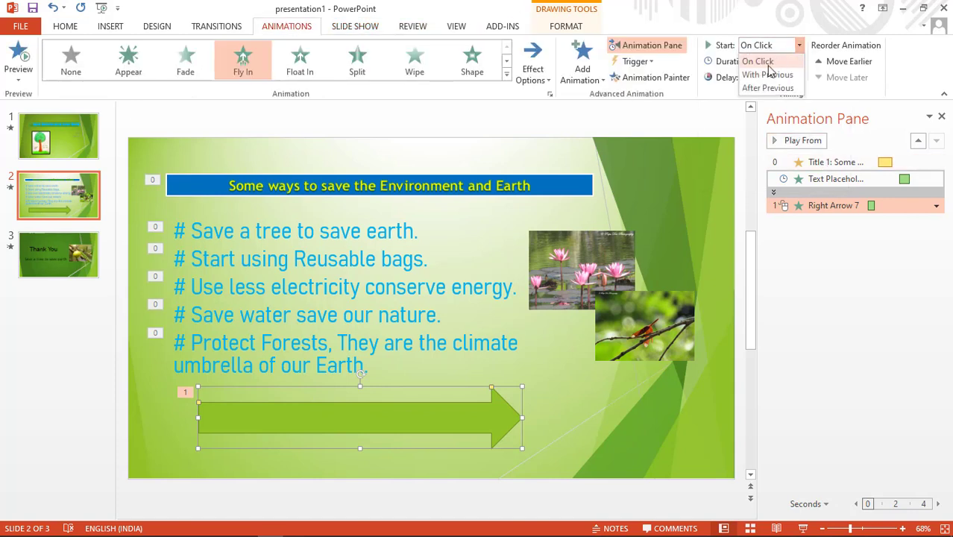
left_click(752, 88)
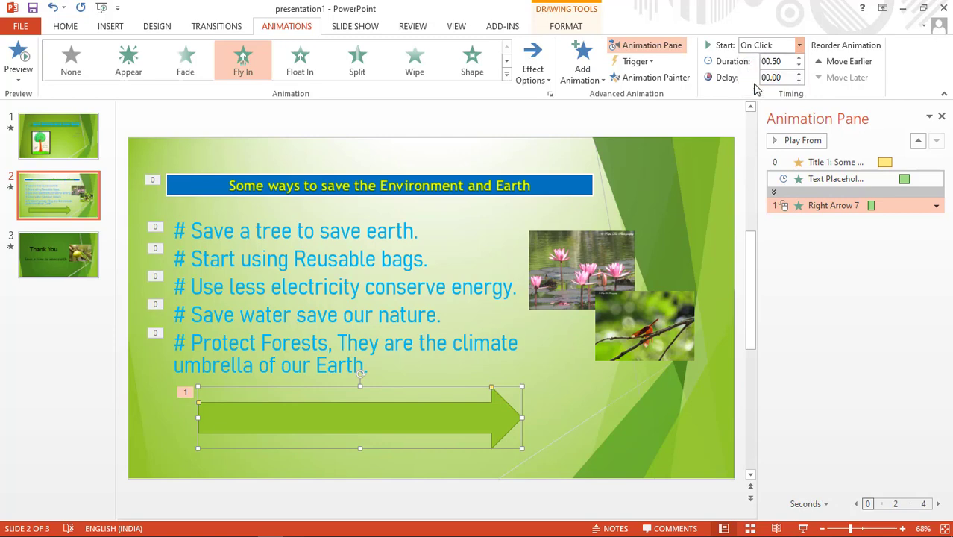
- On the Thank You slide, turn off advancing On Mouse Click in Transitions
left_click(67, 251)
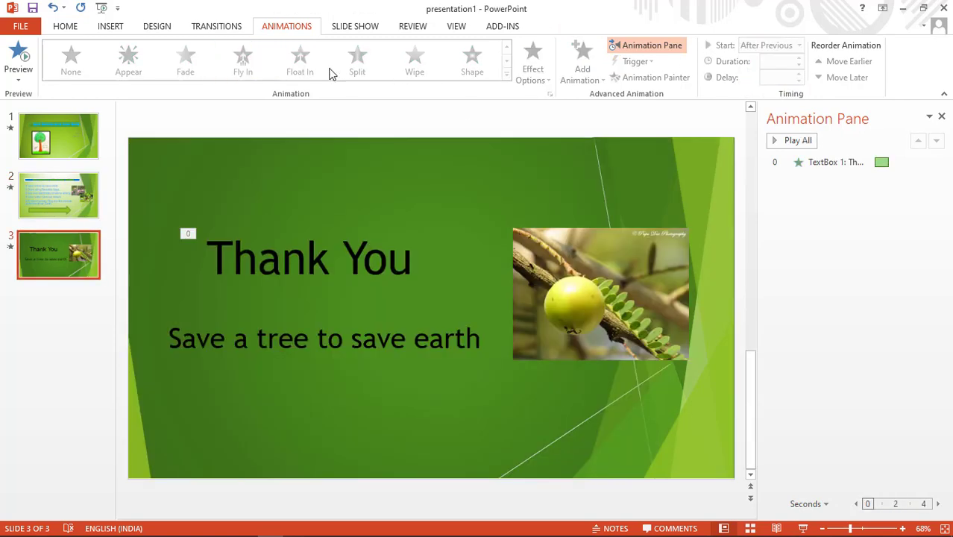
left_click(345, 26)
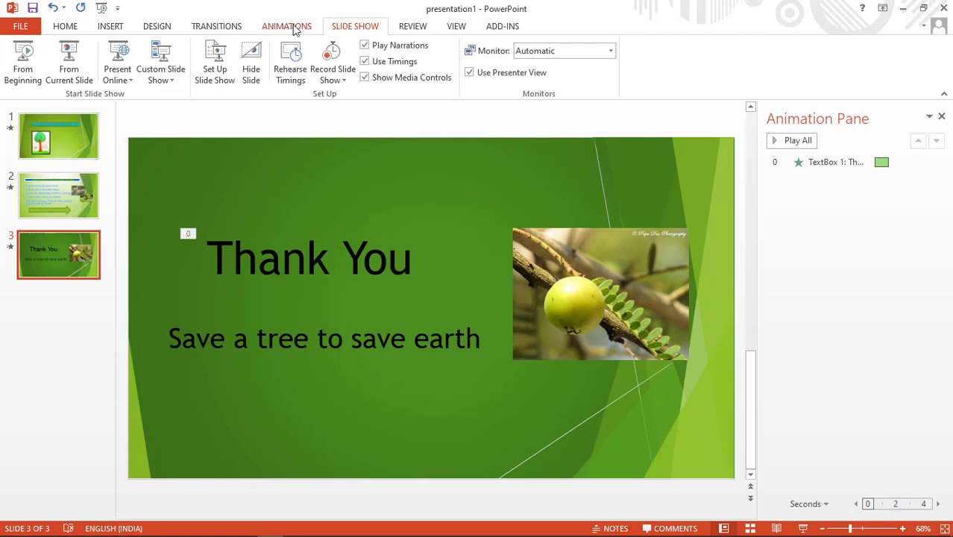
left_click(197, 26)
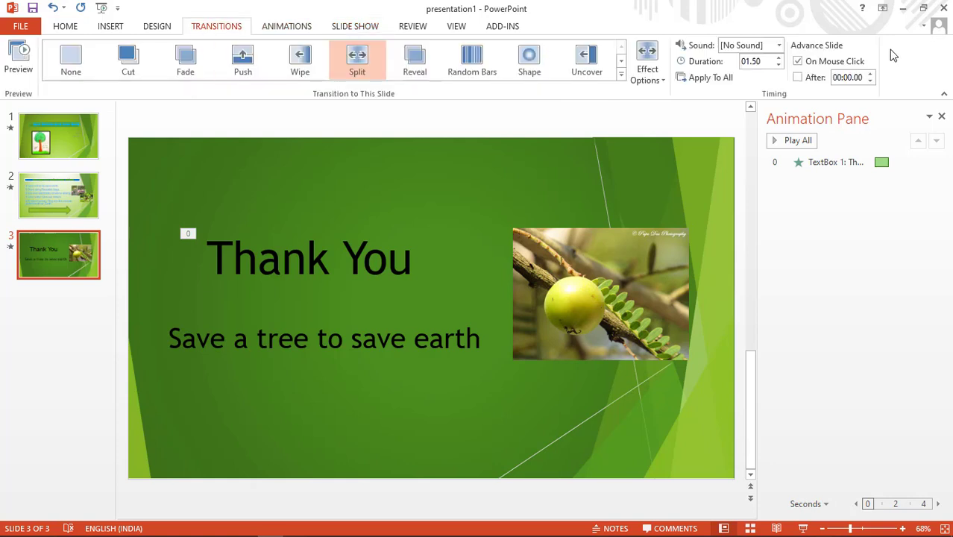
left_click(797, 61)
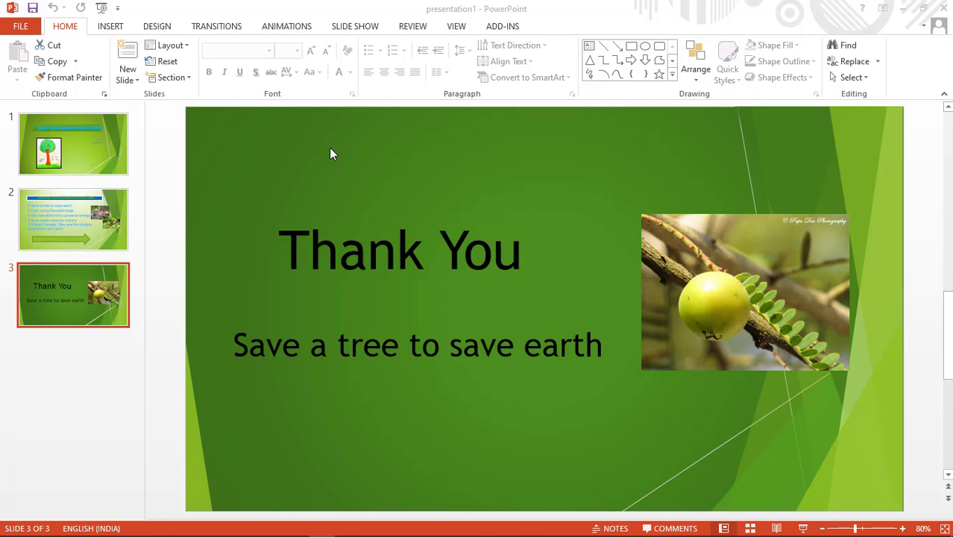
- Save the deck to HP_RECOVERY (E:) as a PowerPoint Show named presentation1
left_click(21, 29)
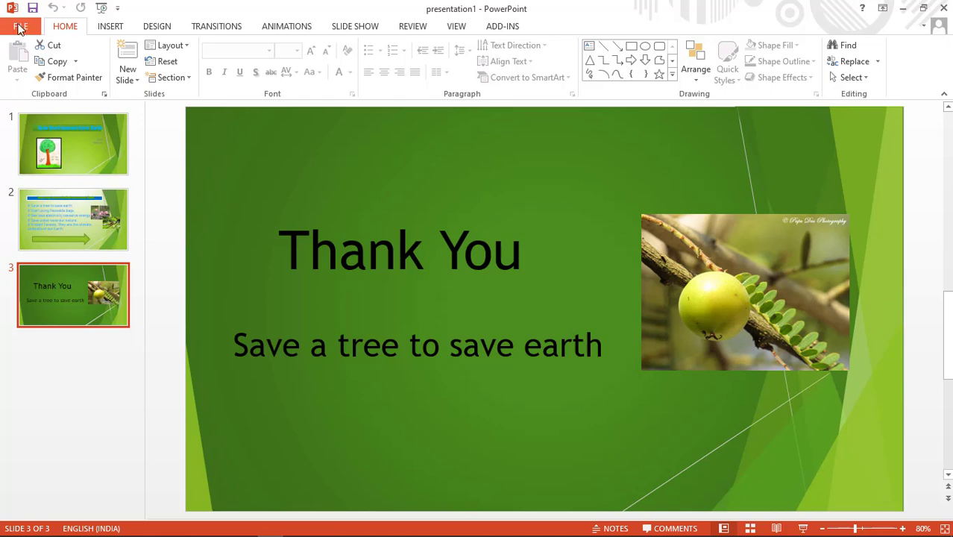
left_click(21, 29)
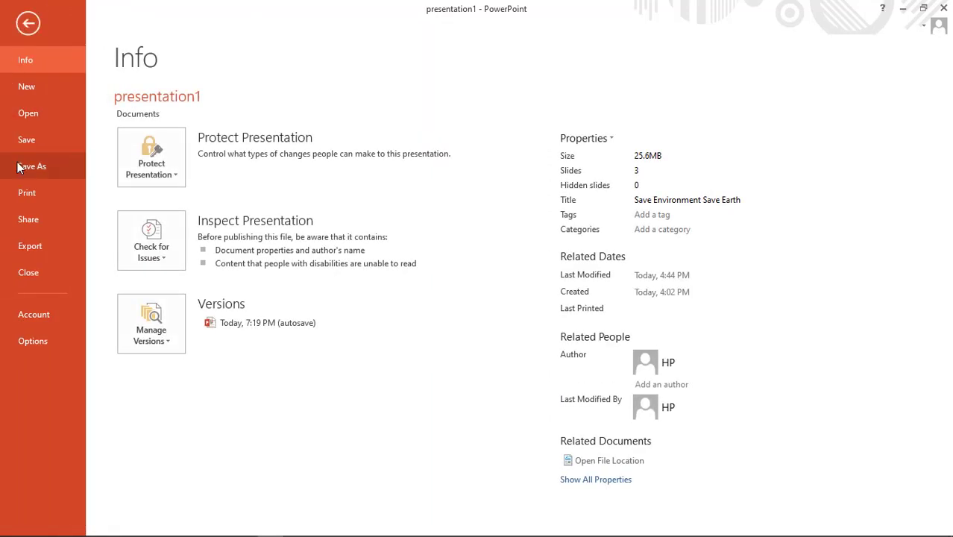
left_click(20, 167)
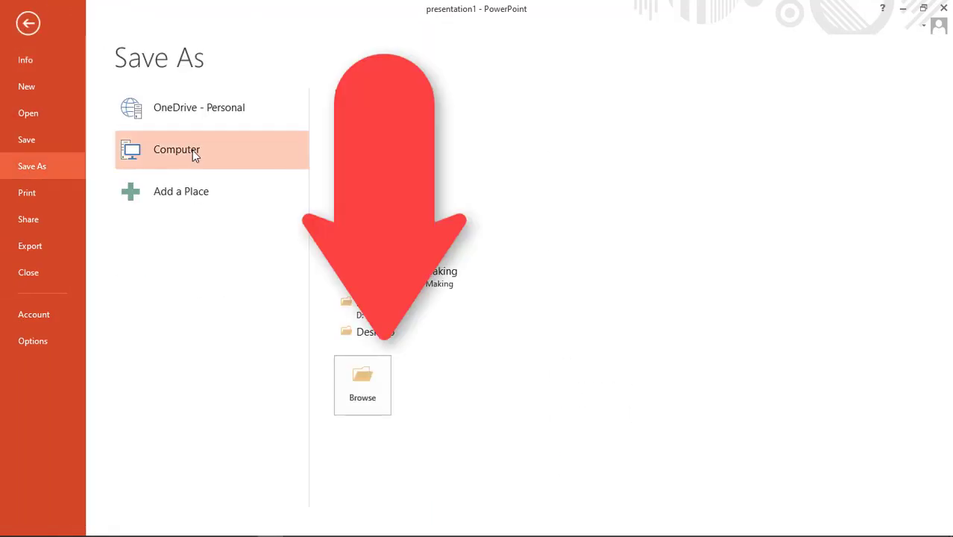
left_click(368, 391)
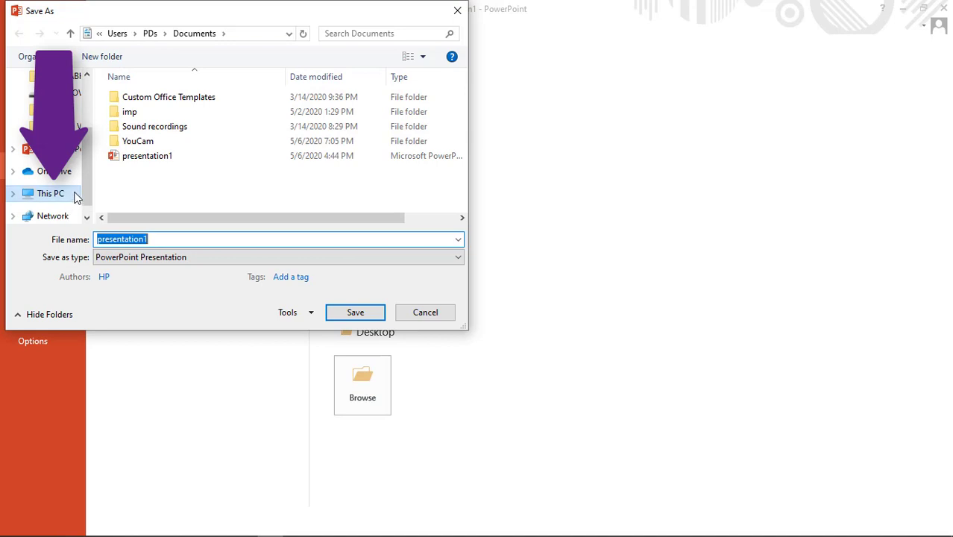
left_click(53, 197)
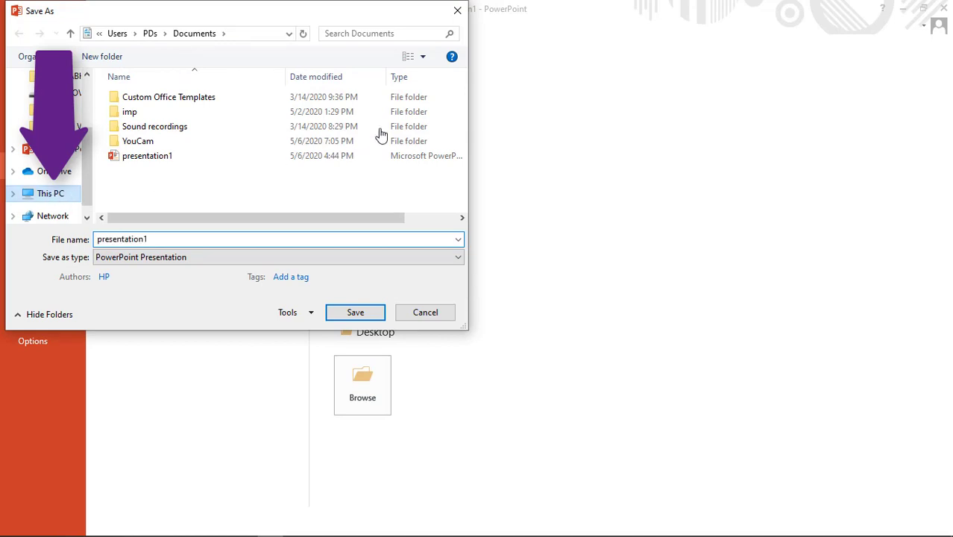
left_click_drag(462, 106, 467, 179)
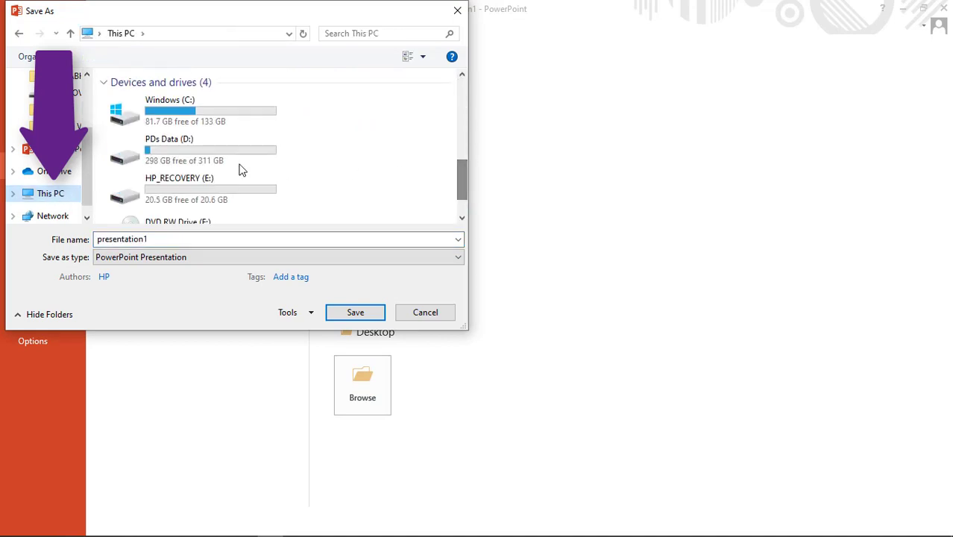
left_click(209, 190)
double_click(209, 191)
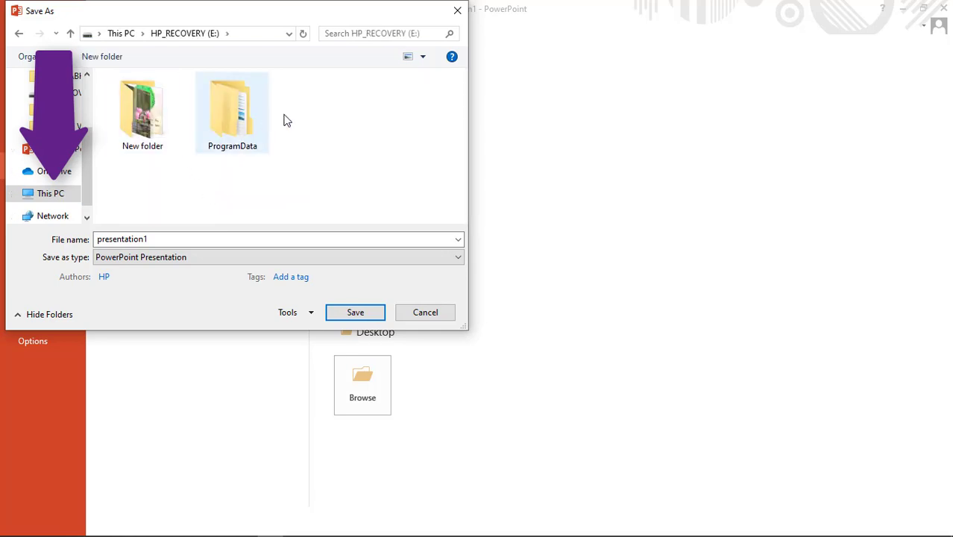
left_click(141, 258)
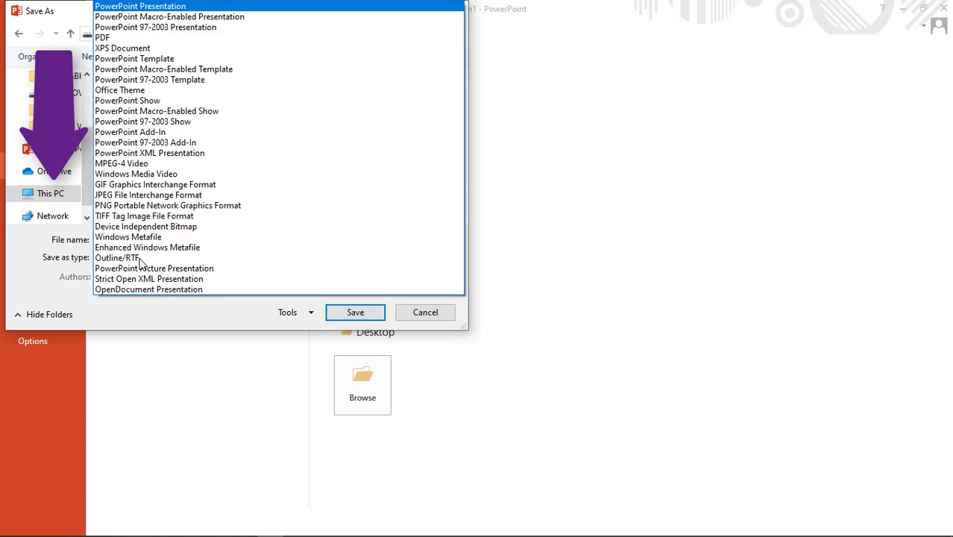
left_click(139, 101)
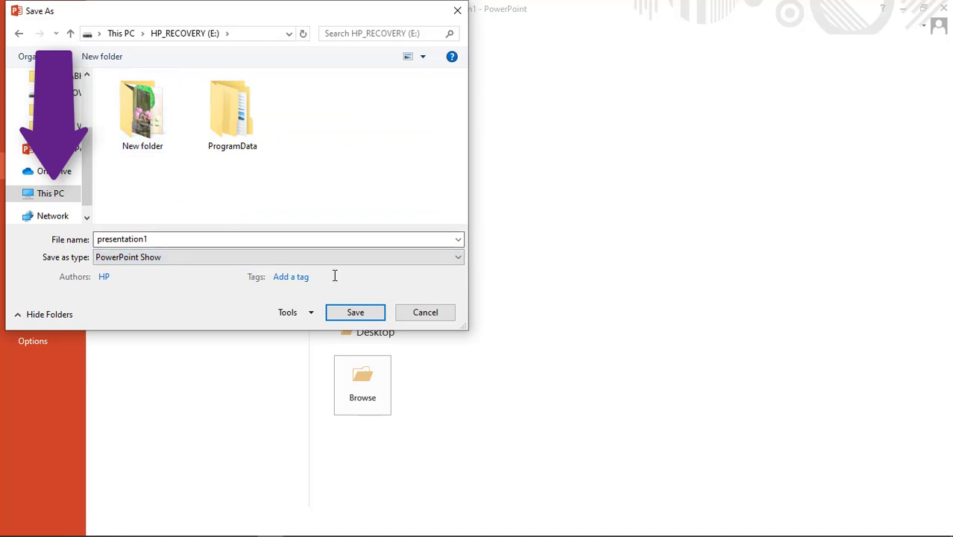
left_click(362, 313)
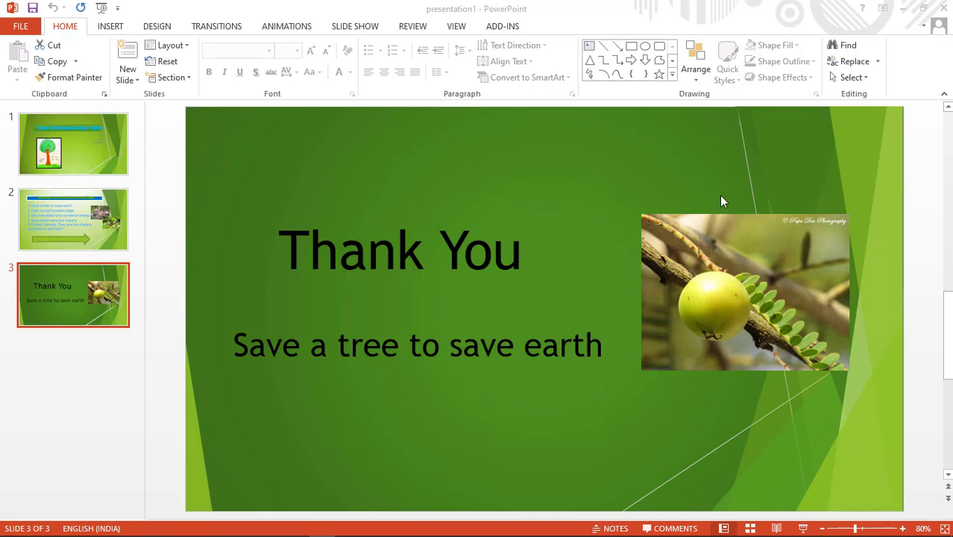
- Print the deck with Microsoft Print to PDF, saving the PDF as ac1
left_click(20, 28)
left_click(22, 197)
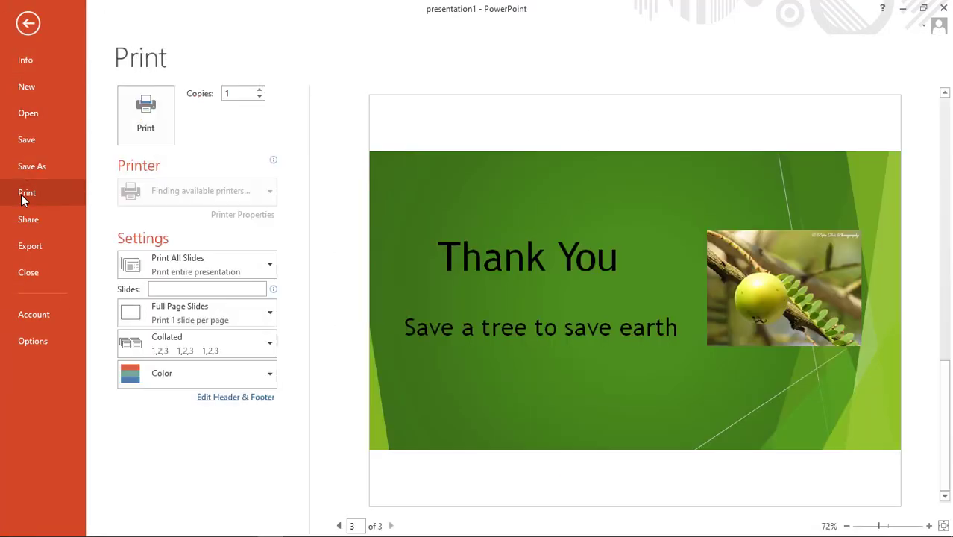
left_click(170, 193)
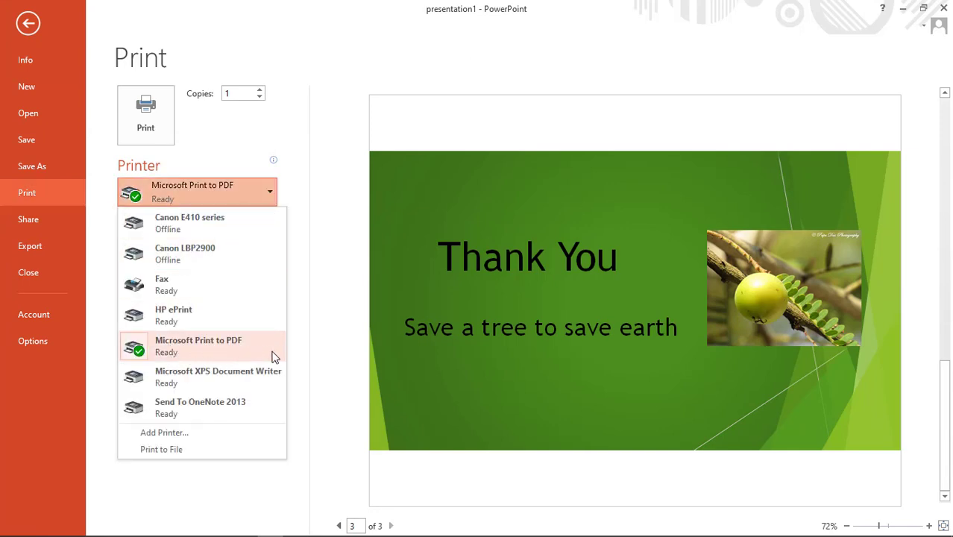
left_click(272, 354)
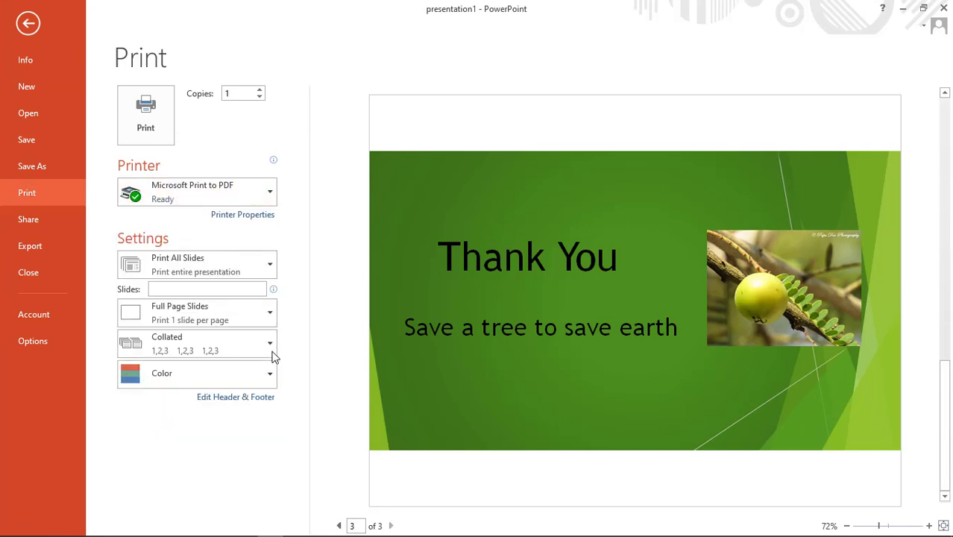
left_click(146, 112)
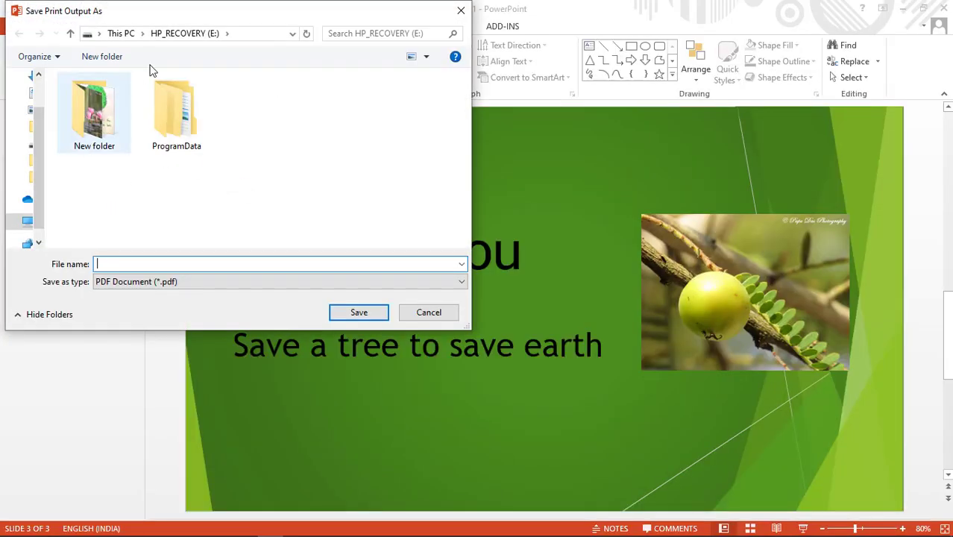
left_click(108, 267)
type("ac")
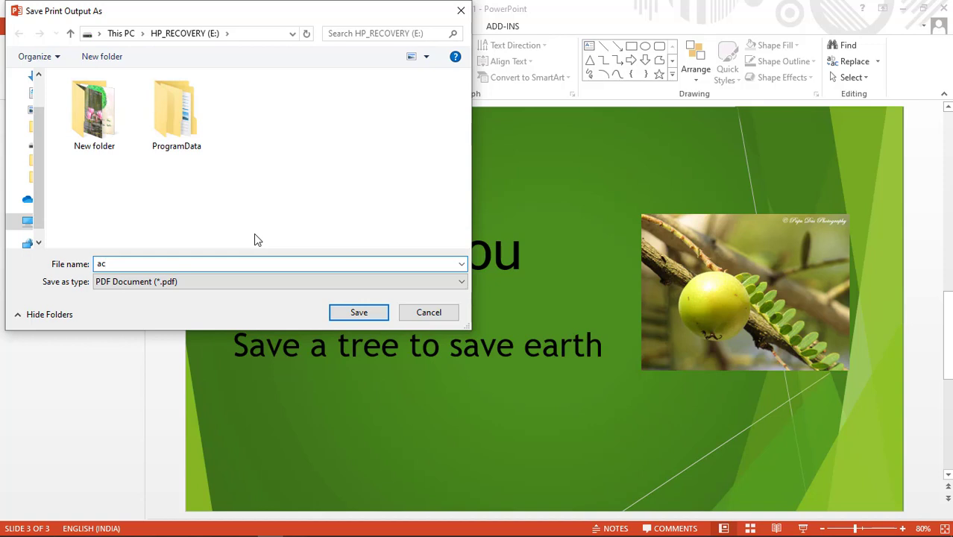
type("1")
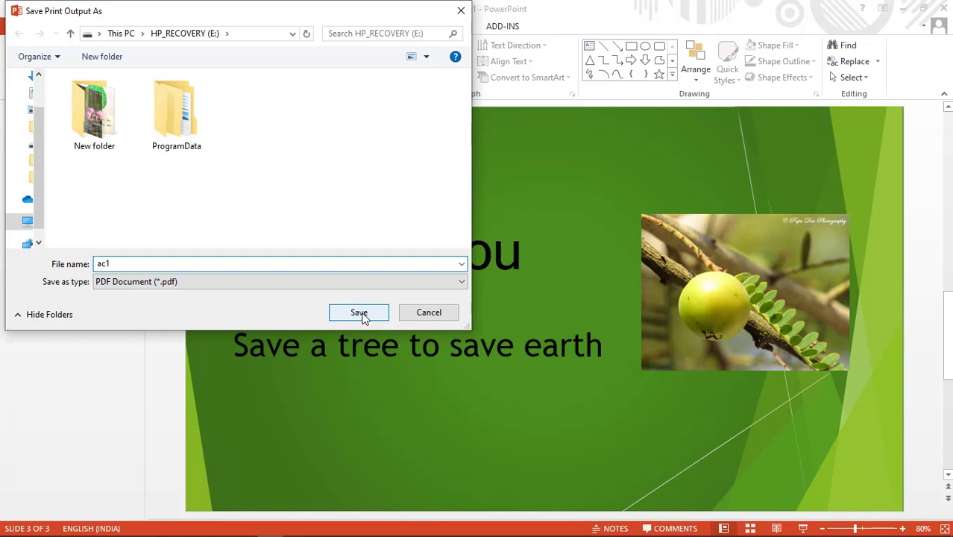
left_click(361, 313)
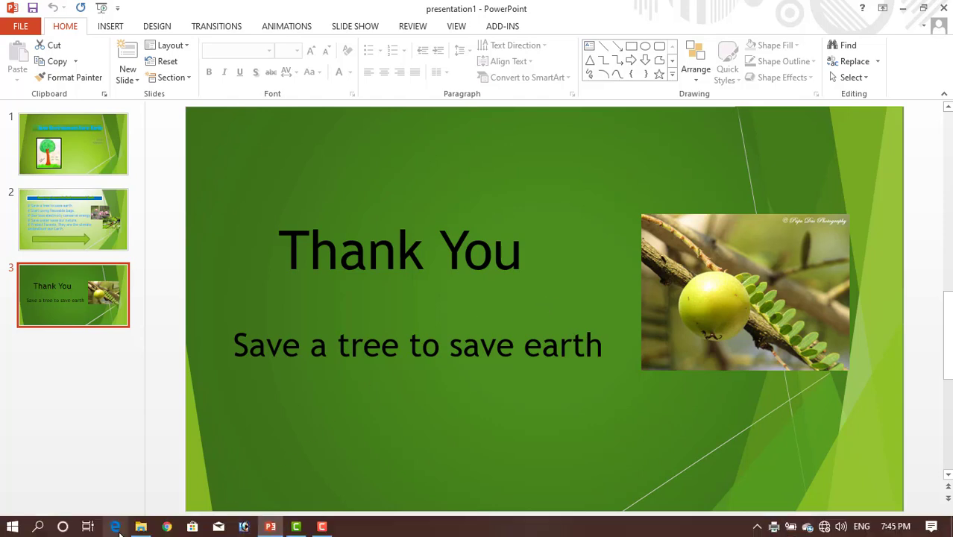
- Switch to File Explorer to see presentation1 and ac1 on HP_RECOVERY (E:)
left_click(141, 528)
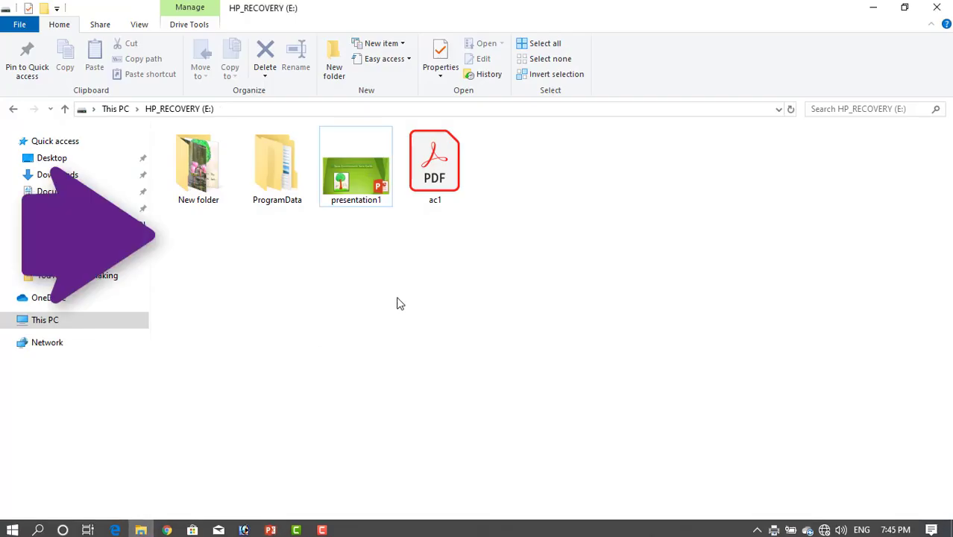